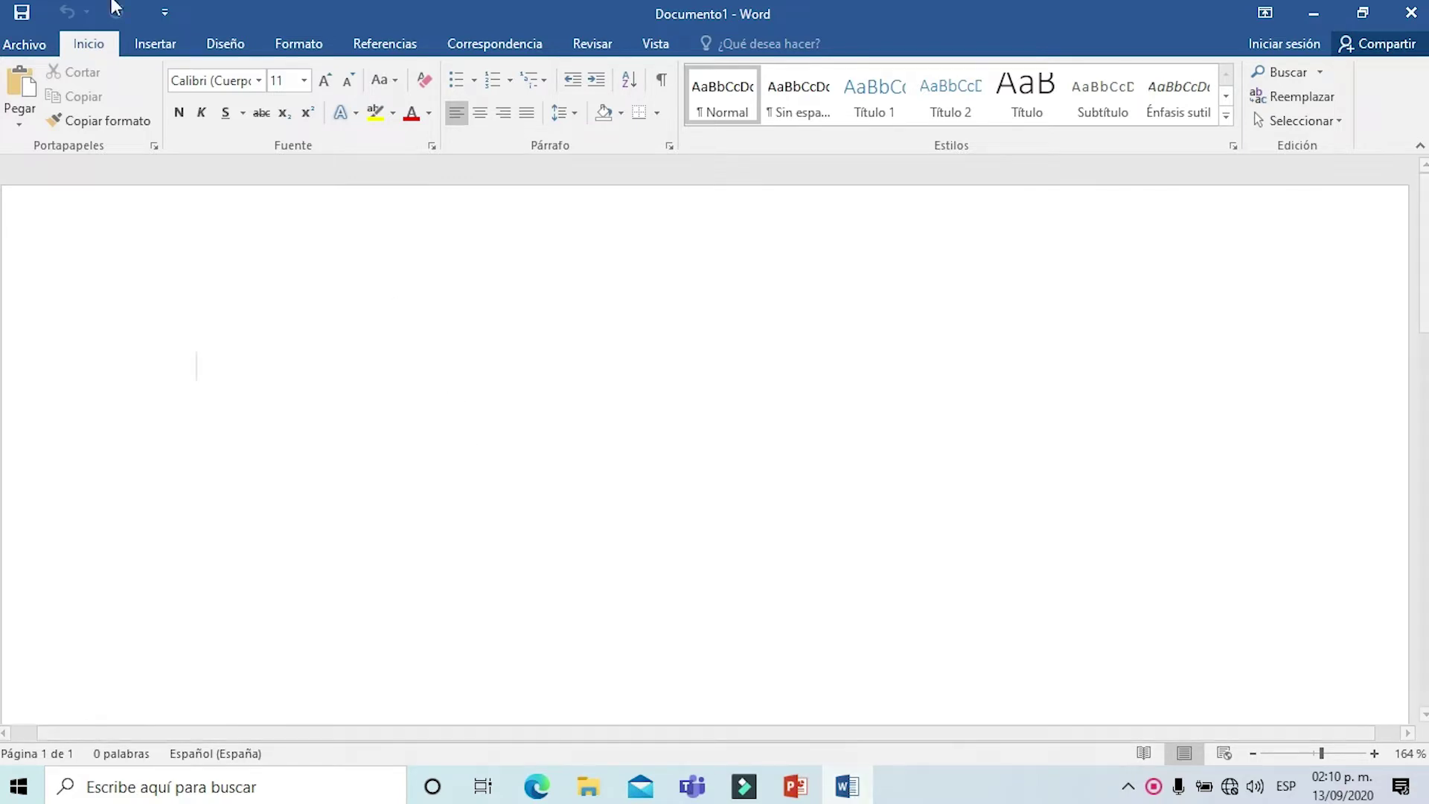
Step: Insert picture 5 from the IMAGENES INSERCION folder on the desktop (Escritorio) into the blank document
{"action": "left_click", "coordinate": [154, 44]}
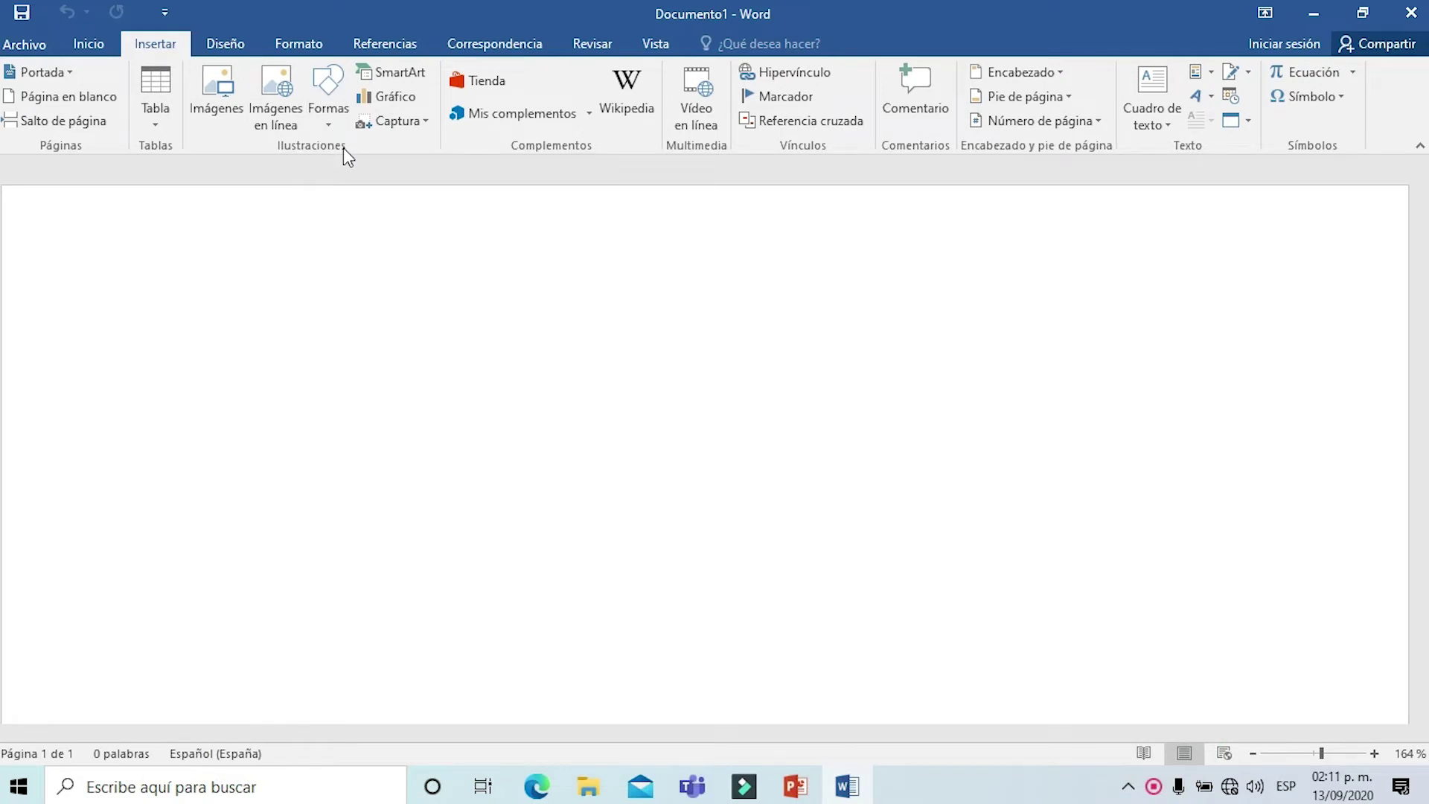
{"action": "left_click", "coordinate": [214, 103]}
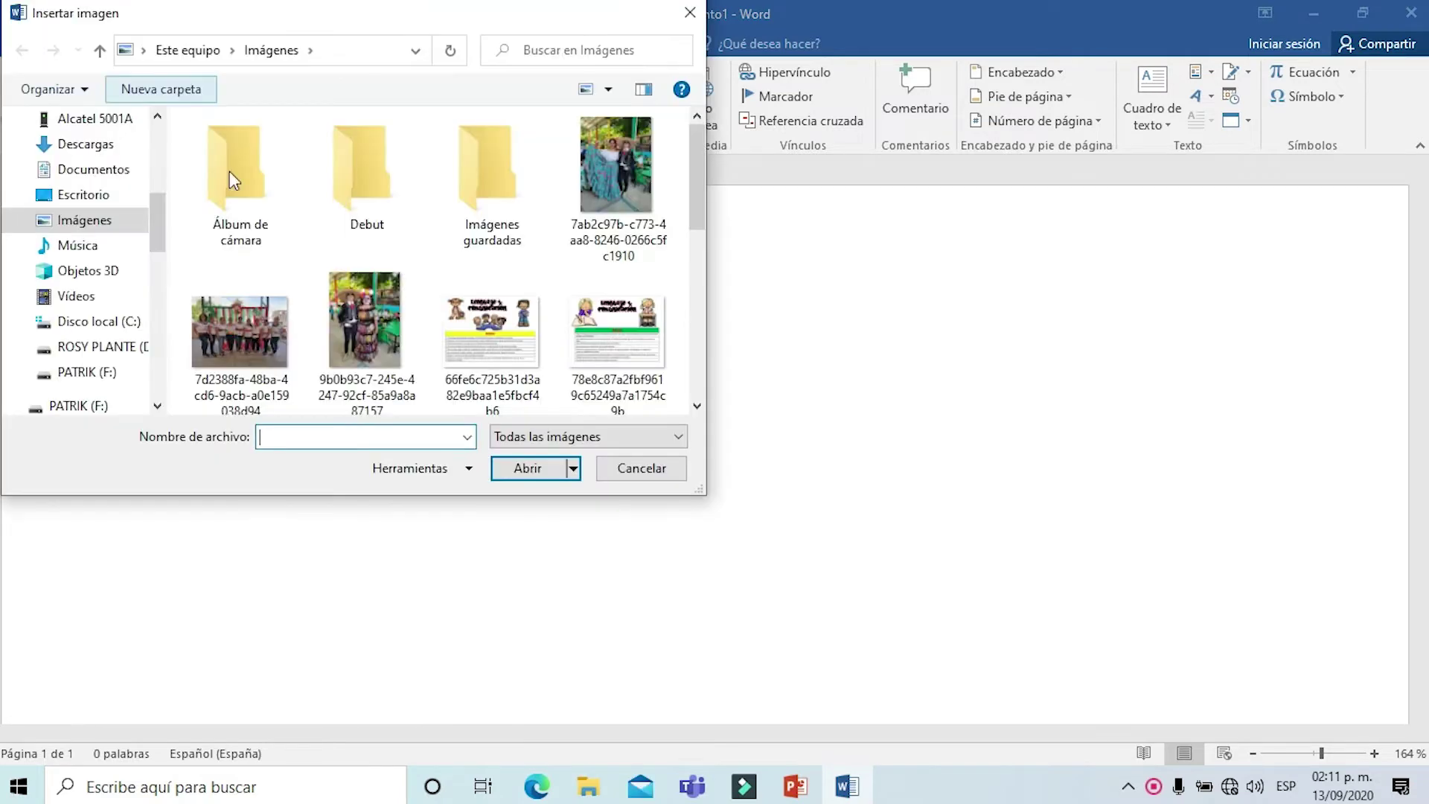
{"action": "left_click", "coordinate": [80, 197]}
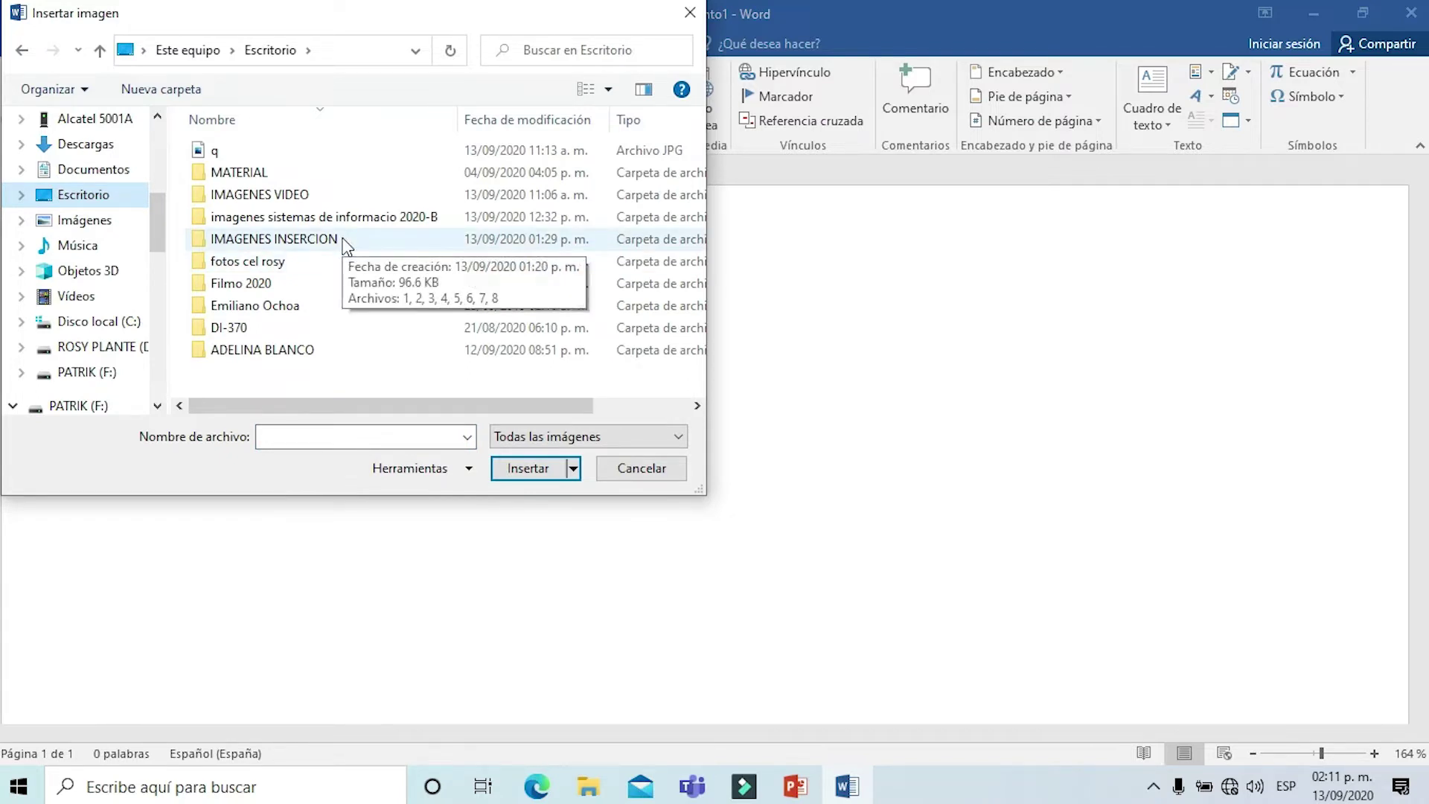
{"action": "double_click", "coordinate": [344, 239]}
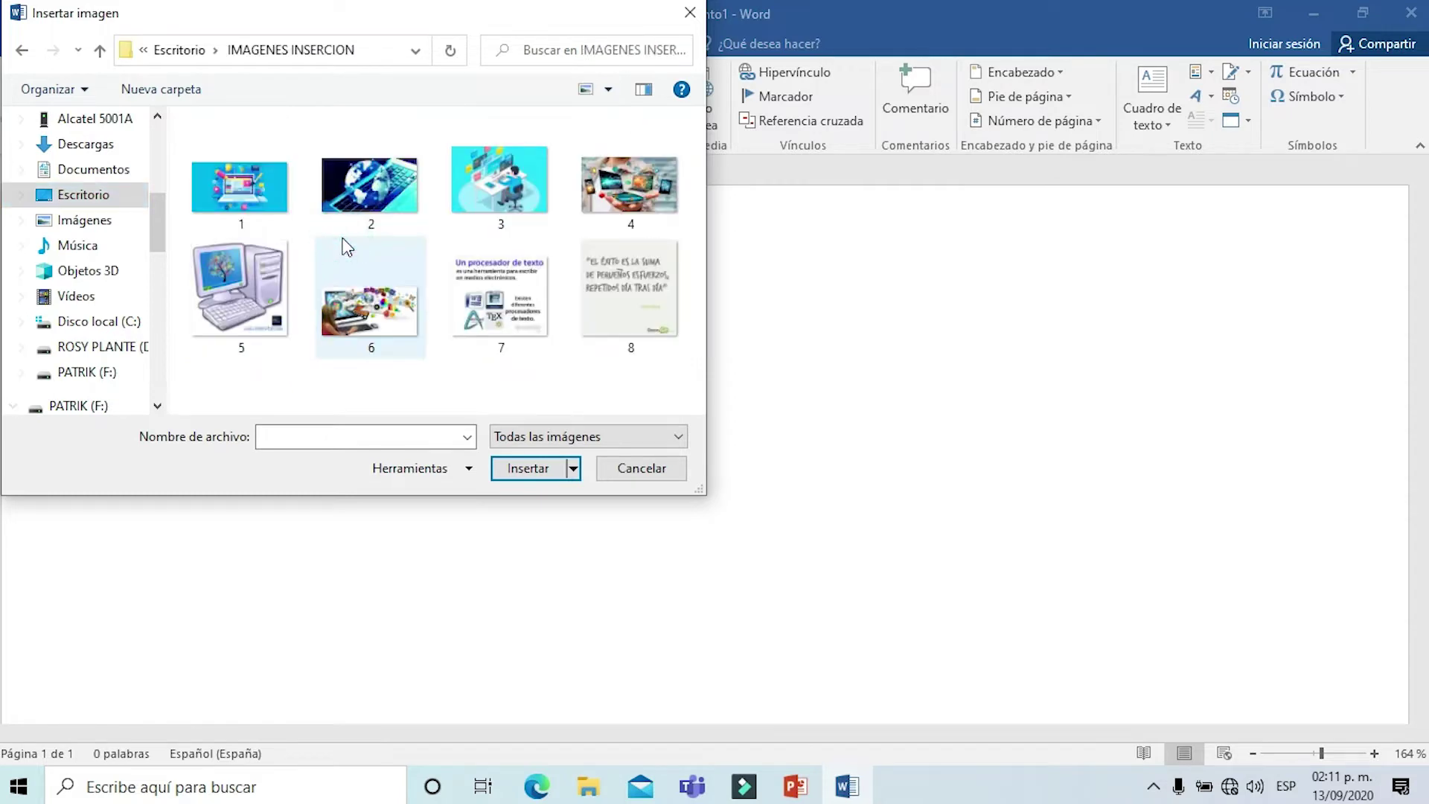
{"action": "left_click", "coordinate": [236, 334]}
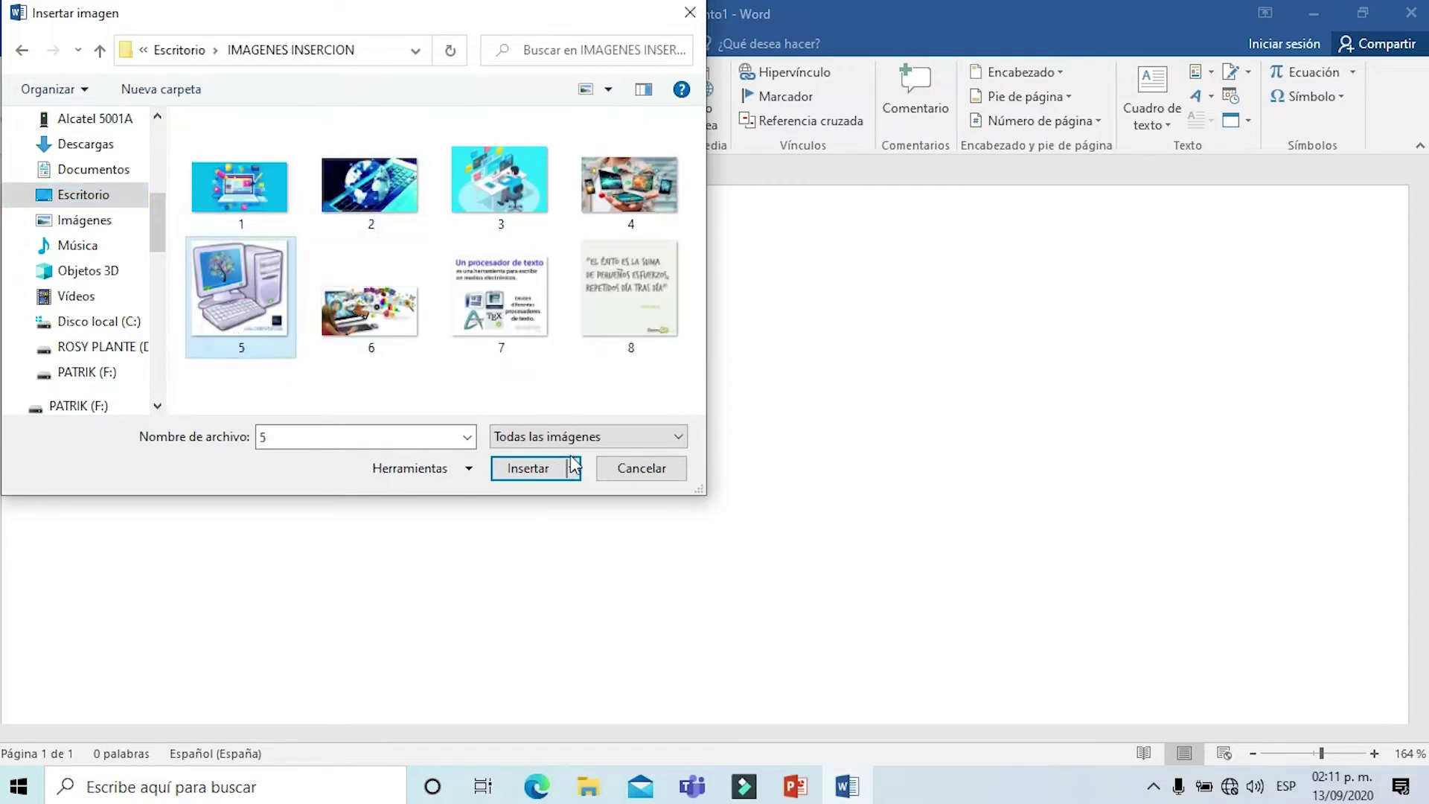
{"action": "left_click", "coordinate": [525, 470]}
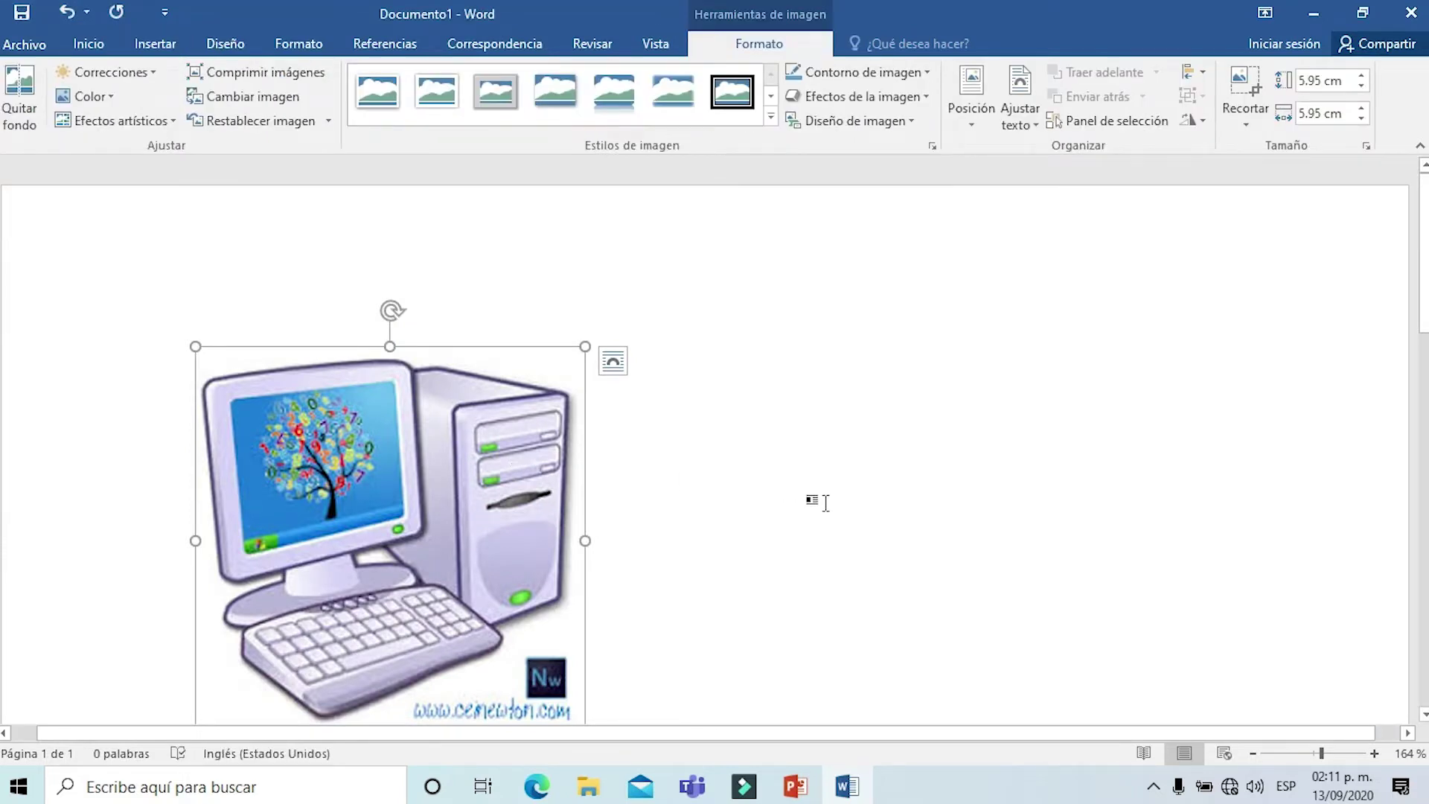
Step: Set the computer picture's text wrapping to tight, then shrink it to about 2.77 × 2.77 cm near the page's right margin
{"action": "left_click_drag", "start_coordinate": [525, 487], "coordinate": [208, 379]}
{"action": "left_click_drag", "start_coordinate": [765, 400], "coordinate": [511, 421]}
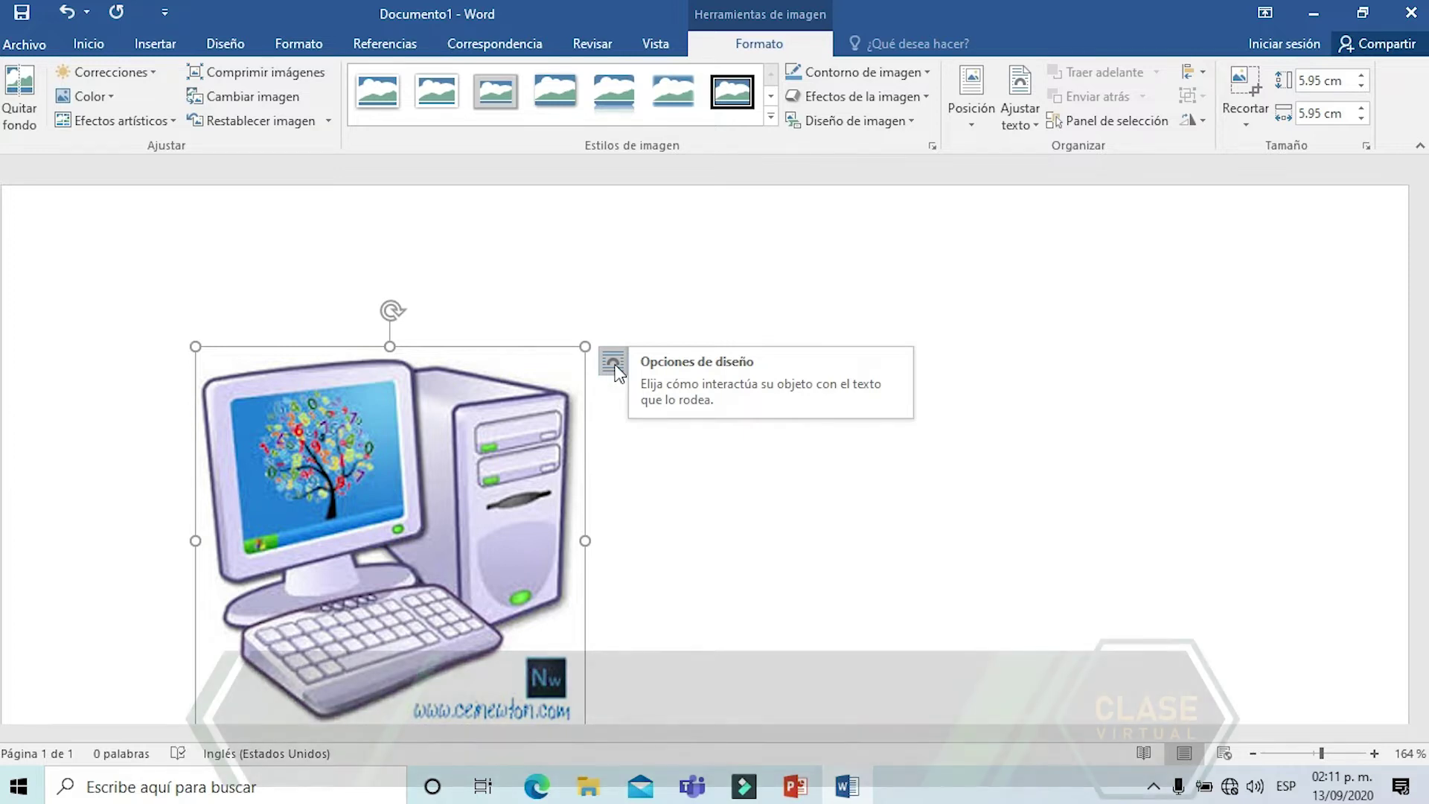
{"action": "left_click", "coordinate": [613, 365]}
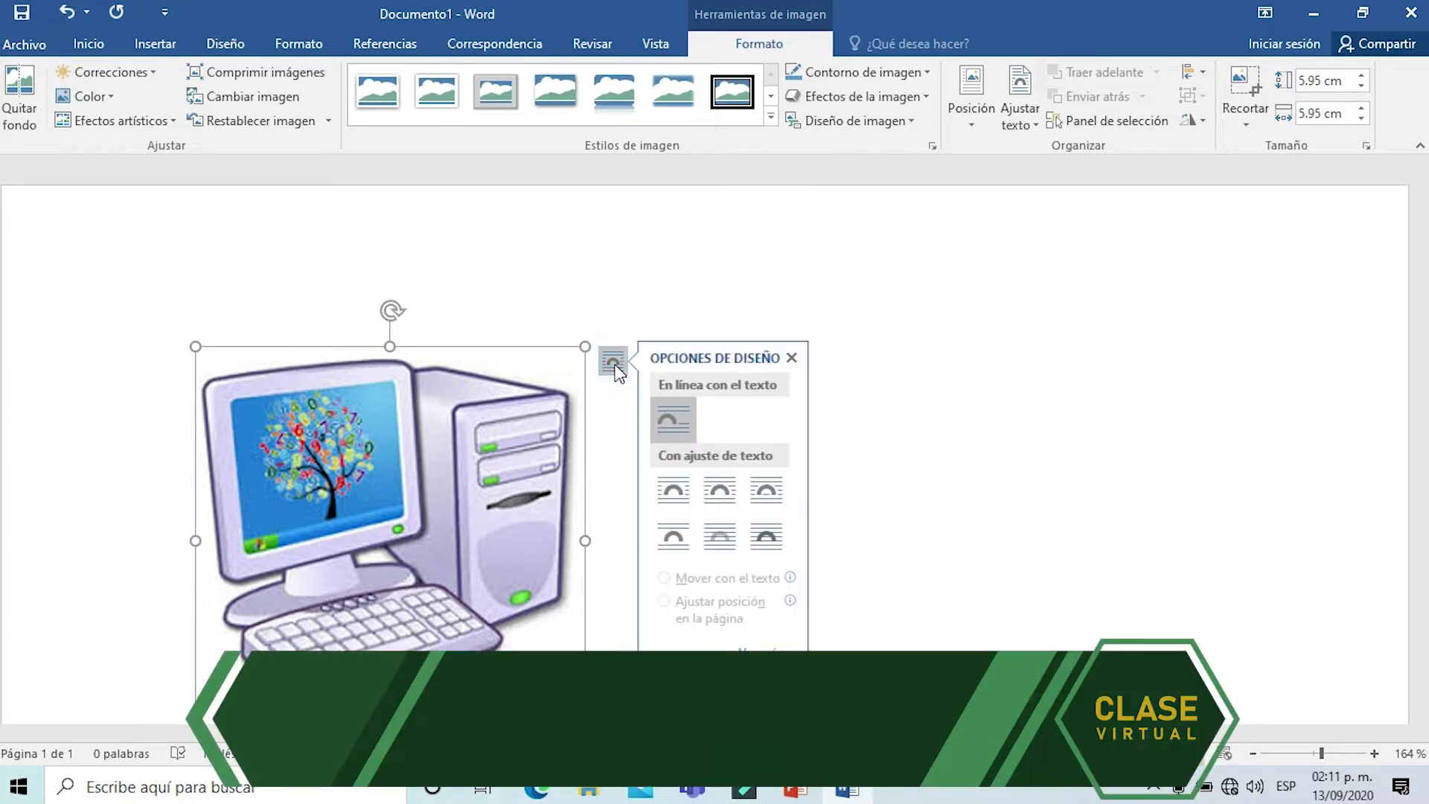
{"action": "left_click", "coordinate": [719, 490]}
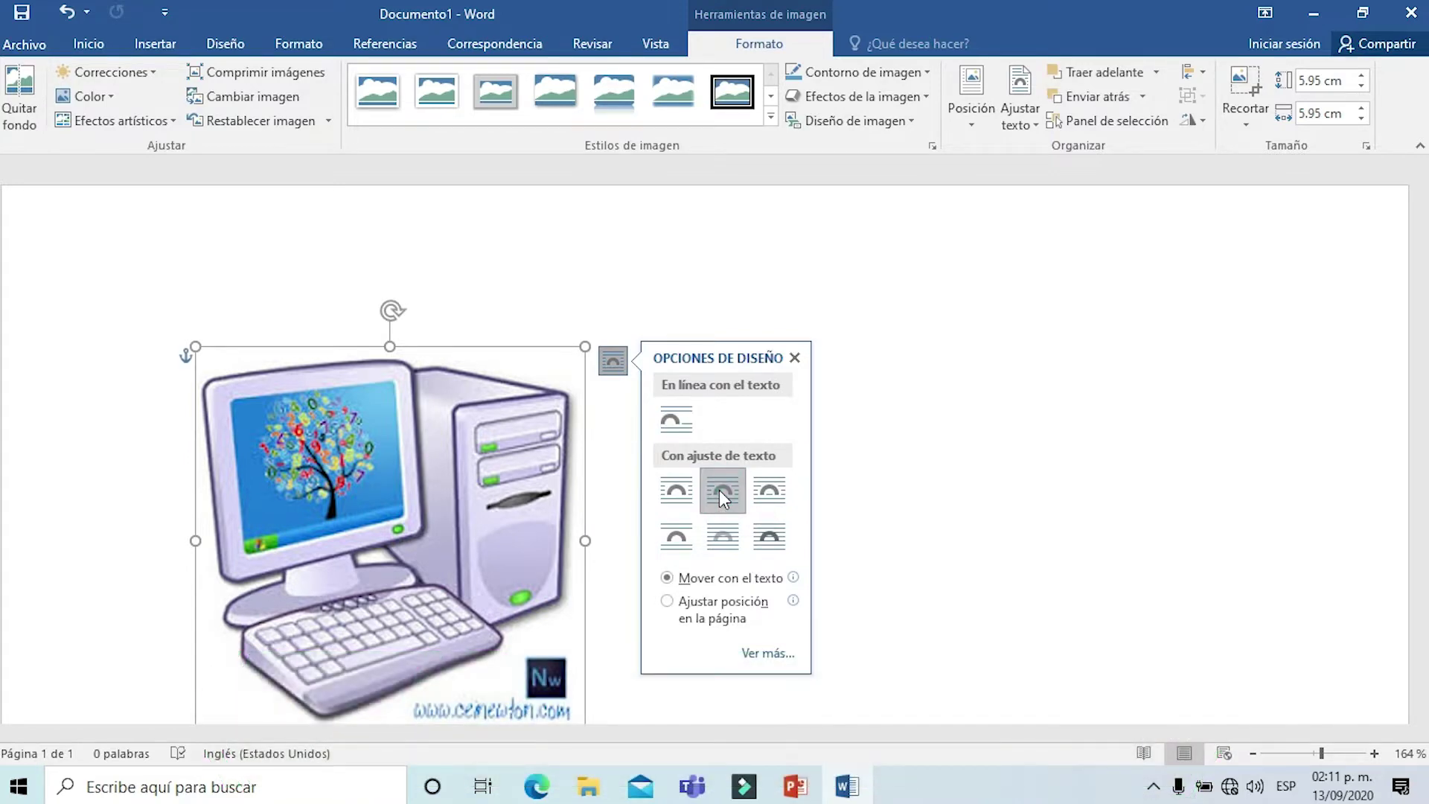
{"action": "left_click_drag", "start_coordinate": [581, 349], "coordinate": [1167, 435]}
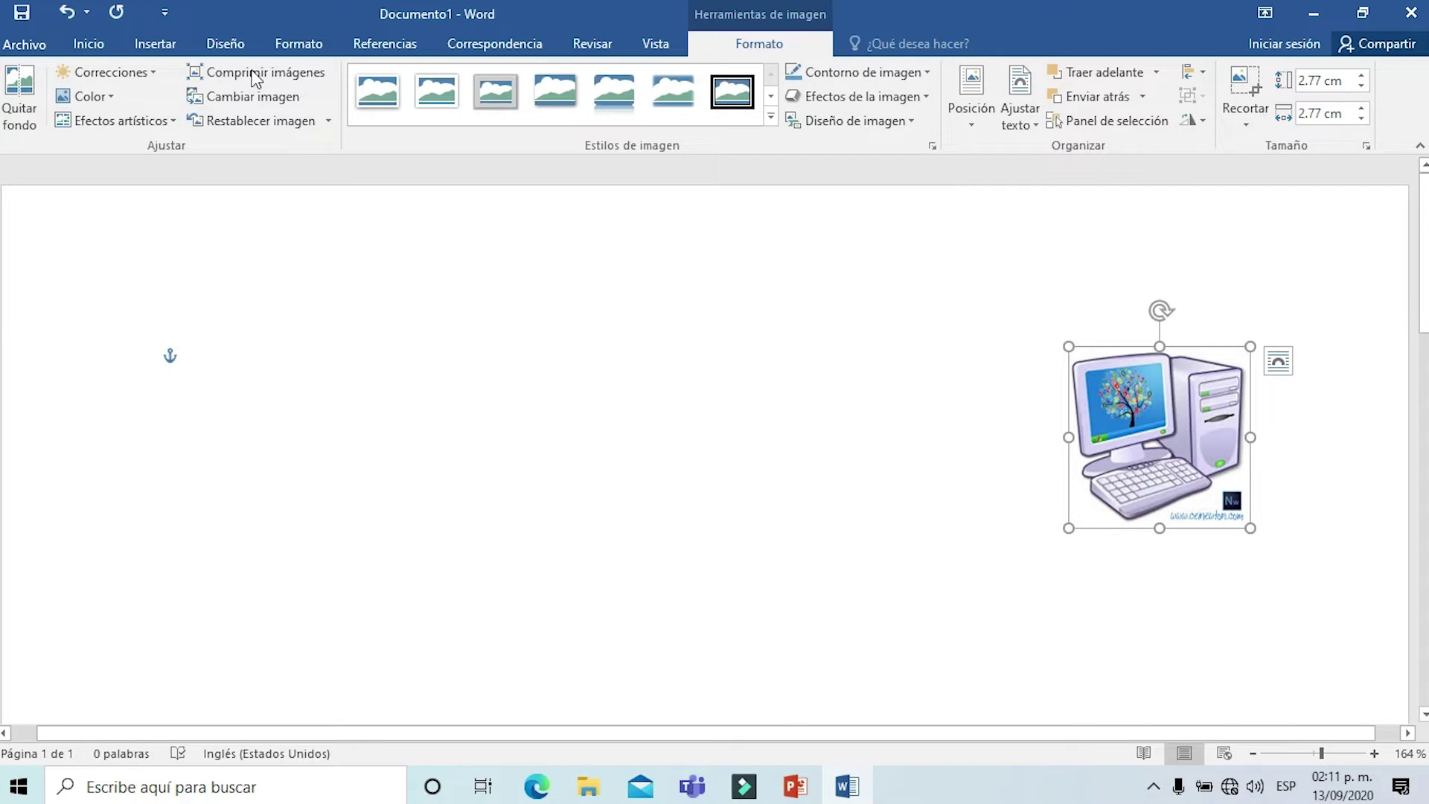
Step: Draw a rounded rectangle about 3.67 cm wide and 1.84 cm high on the page's left side, with tight text wrapping
{"action": "left_click", "coordinate": [146, 47]}
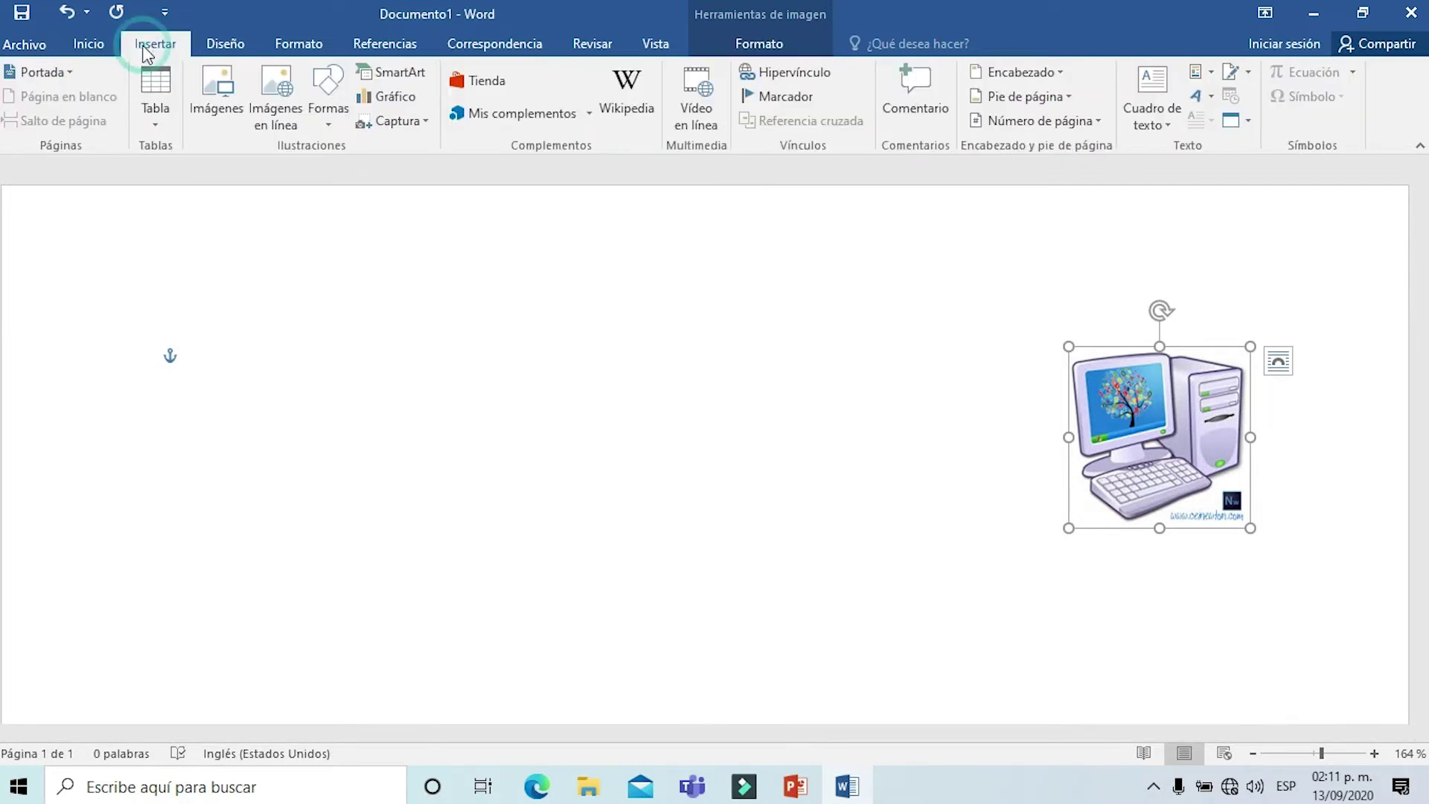
{"action": "left_click", "coordinate": [333, 130]}
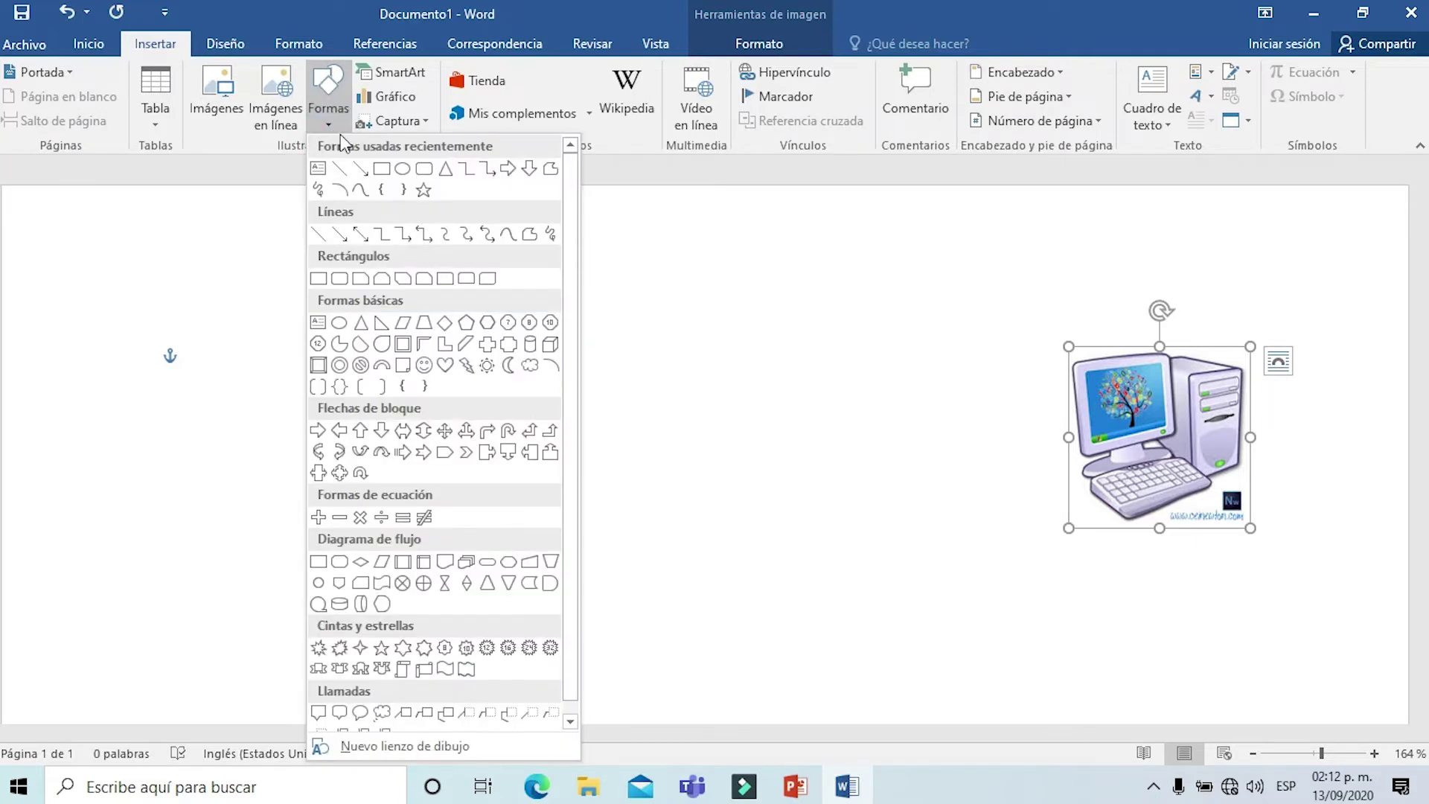
{"action": "left_click", "coordinate": [424, 168]}
{"action": "mouse_move", "coordinate": [309, 318]}
{"action": "left_mouse_down"}
{"action": "mouse_move", "coordinate": [348, 386]}
{"action": "mouse_move", "coordinate": [550, 439]}
{"action": "left_mouse_up"}
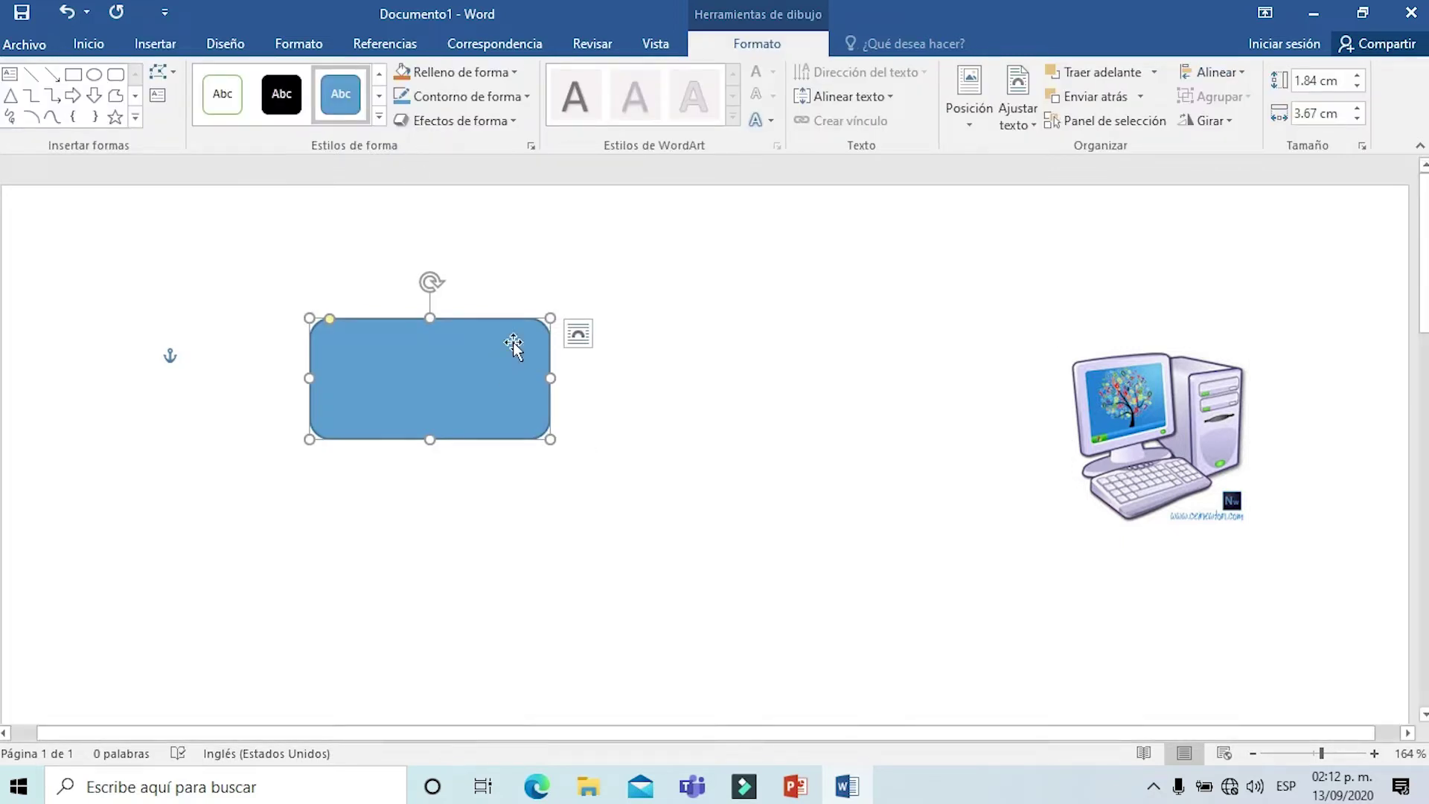
{"action": "left_click", "coordinate": [579, 334]}
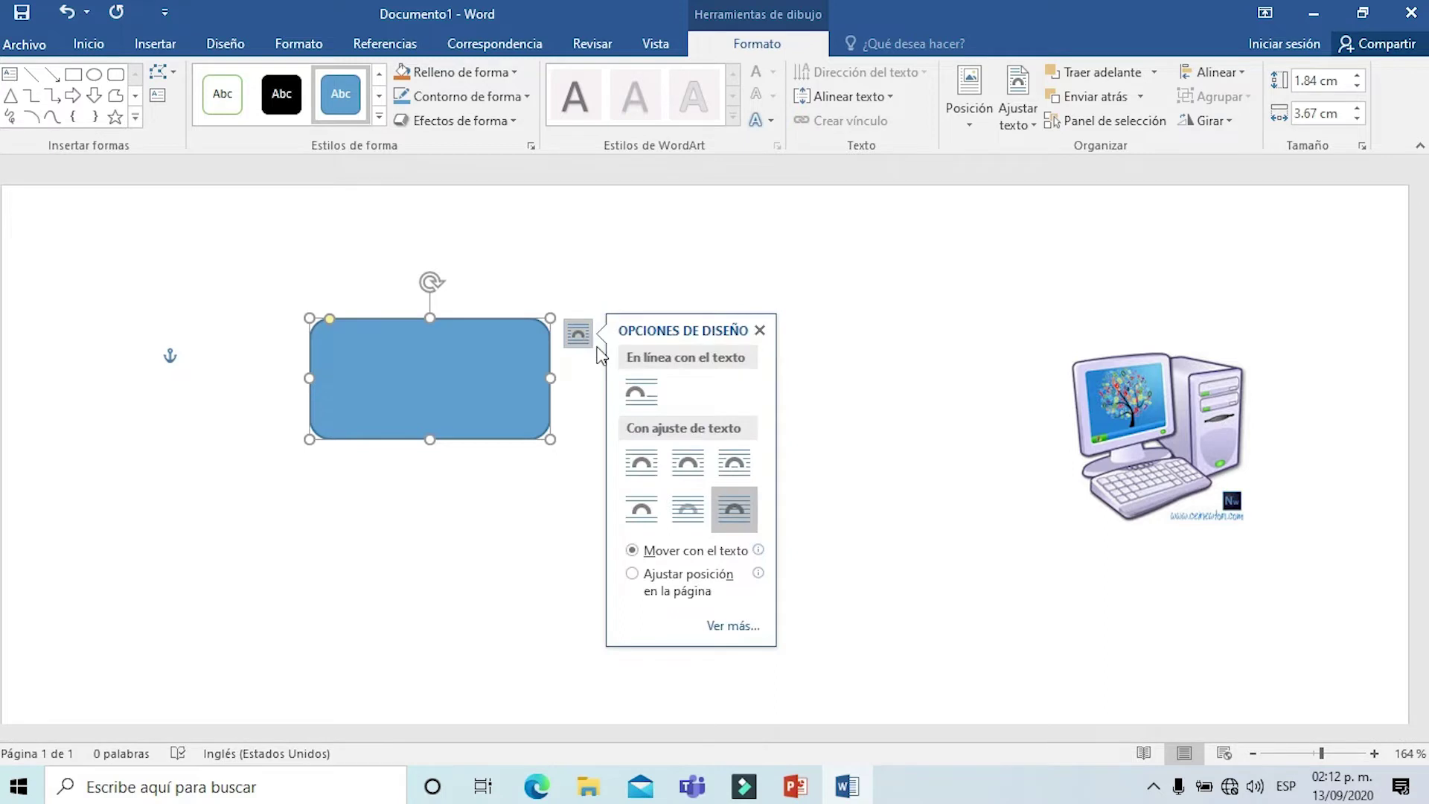
{"action": "left_click", "coordinate": [698, 459]}
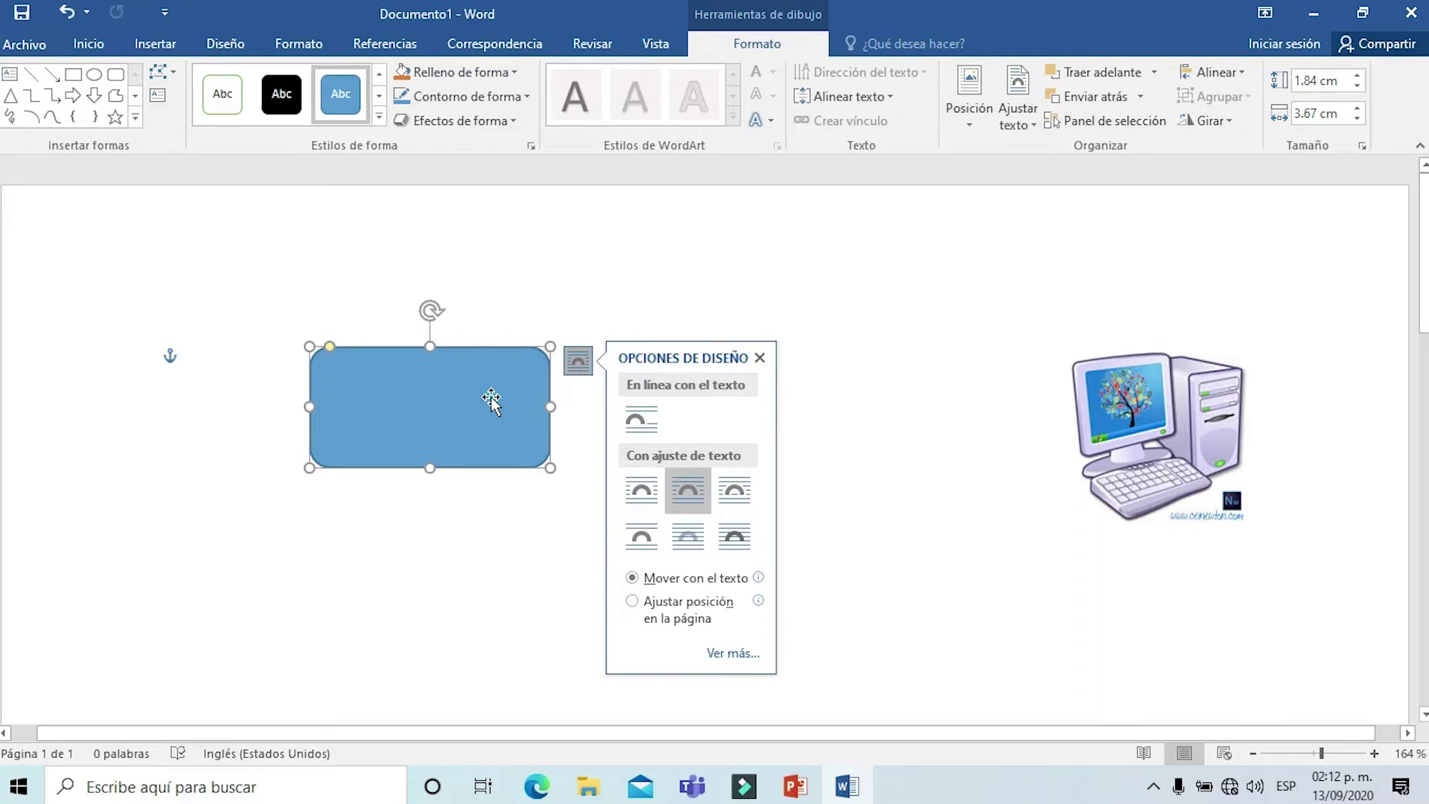
{"action": "left_click", "coordinate": [616, 320]}
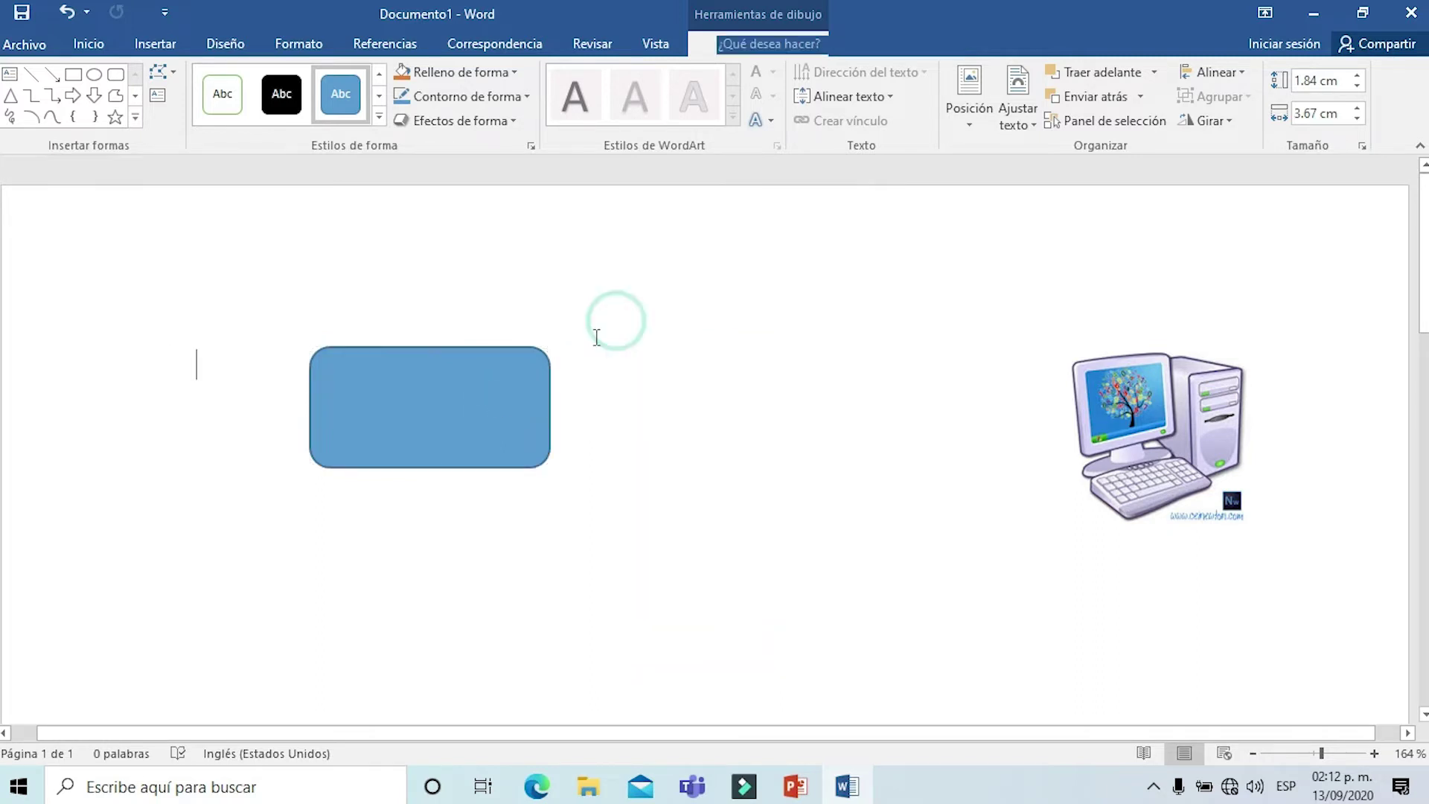
Step: Fill the rounded rectangle with green and give it a red outline
{"action": "left_click", "coordinate": [487, 422]}
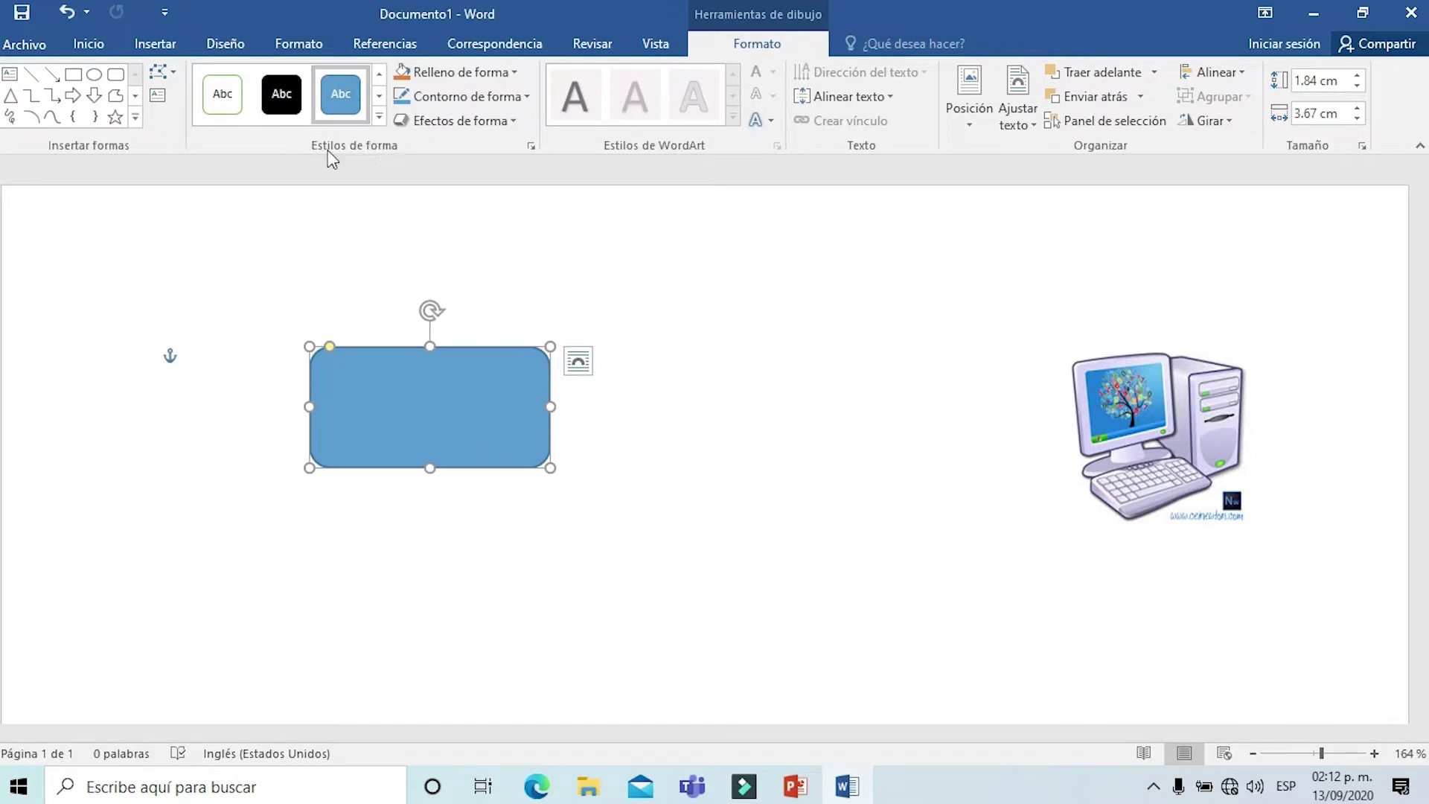
{"action": "left_click", "coordinate": [531, 146]}
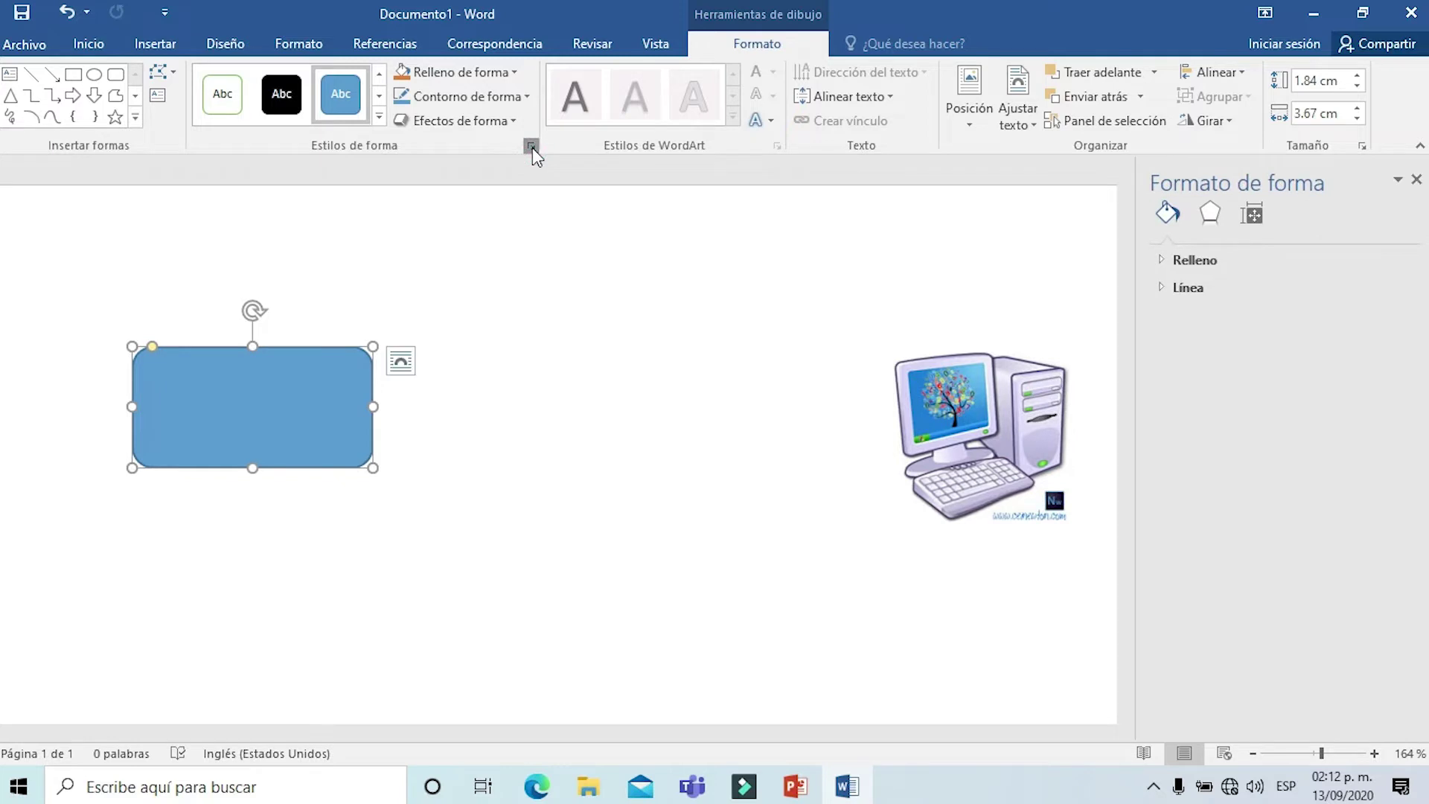
{"action": "left_click", "coordinate": [482, 72]}
{"action": "left_click", "coordinate": [491, 237]}
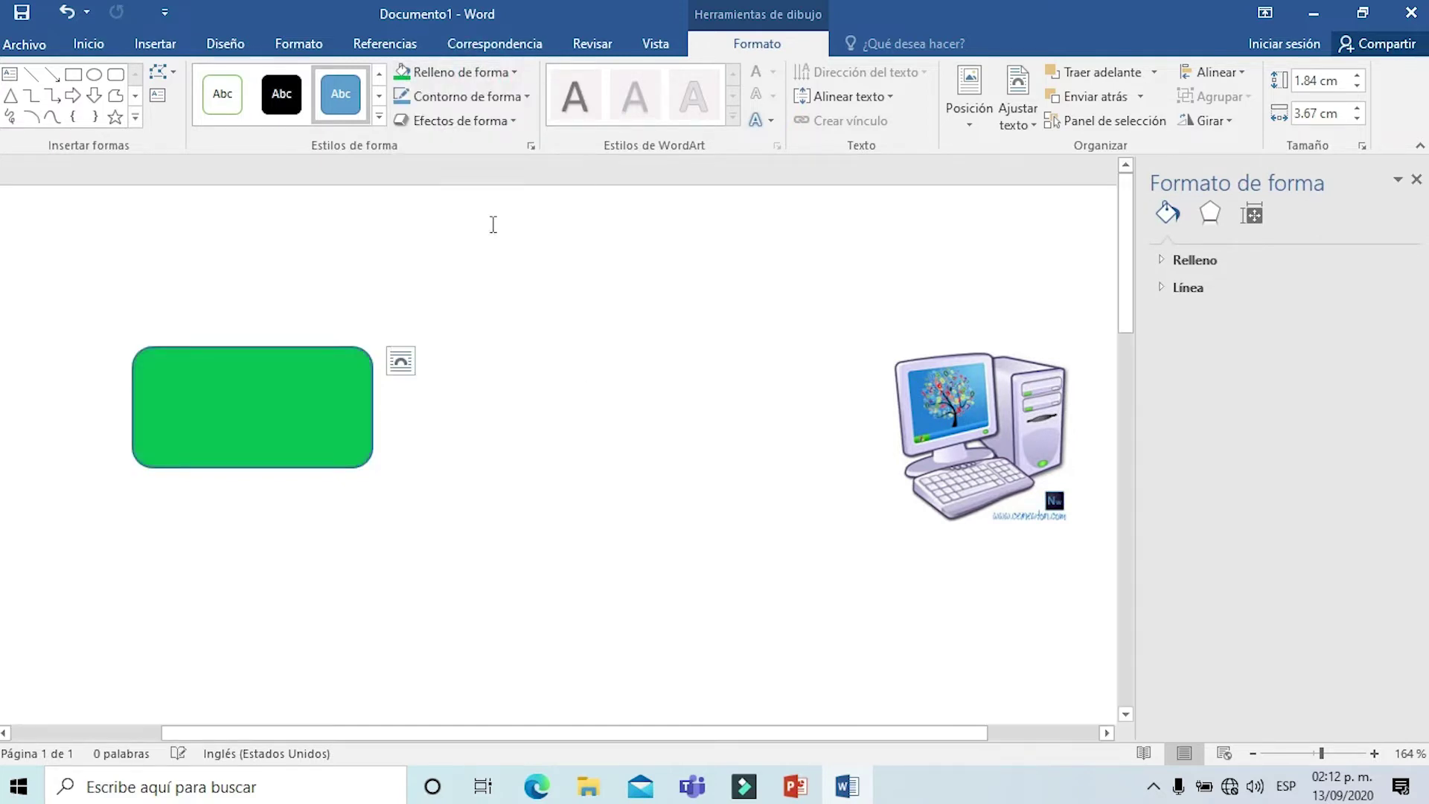
{"action": "left_click", "coordinate": [515, 100]}
{"action": "left_click", "coordinate": [419, 260]}
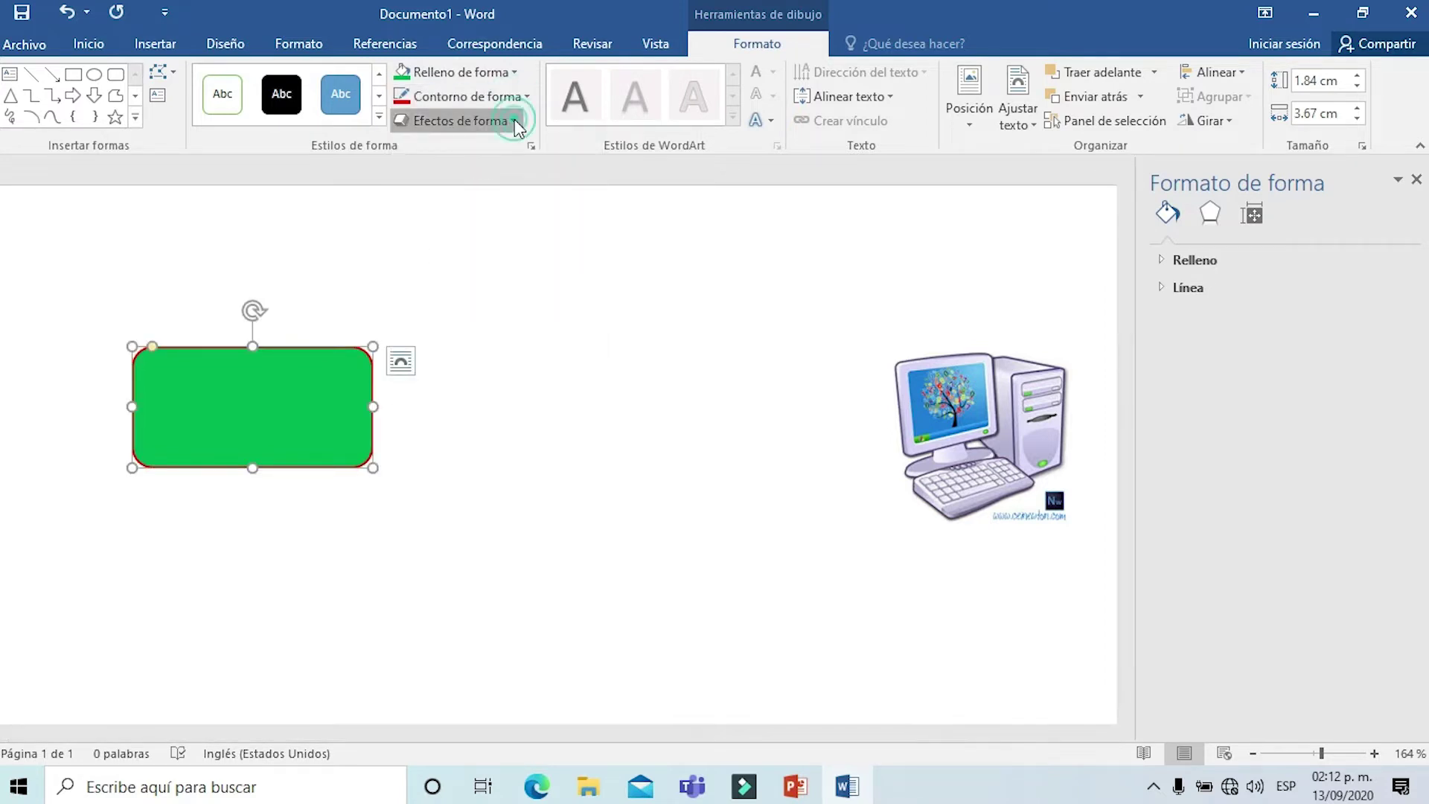
Step: Apply a green glow effect (Iluminado) around the rounded rectangle and deselect the shape
{"action": "left_click", "coordinate": [515, 121]}
{"action": "mouse_move", "coordinate": [468, 298]}
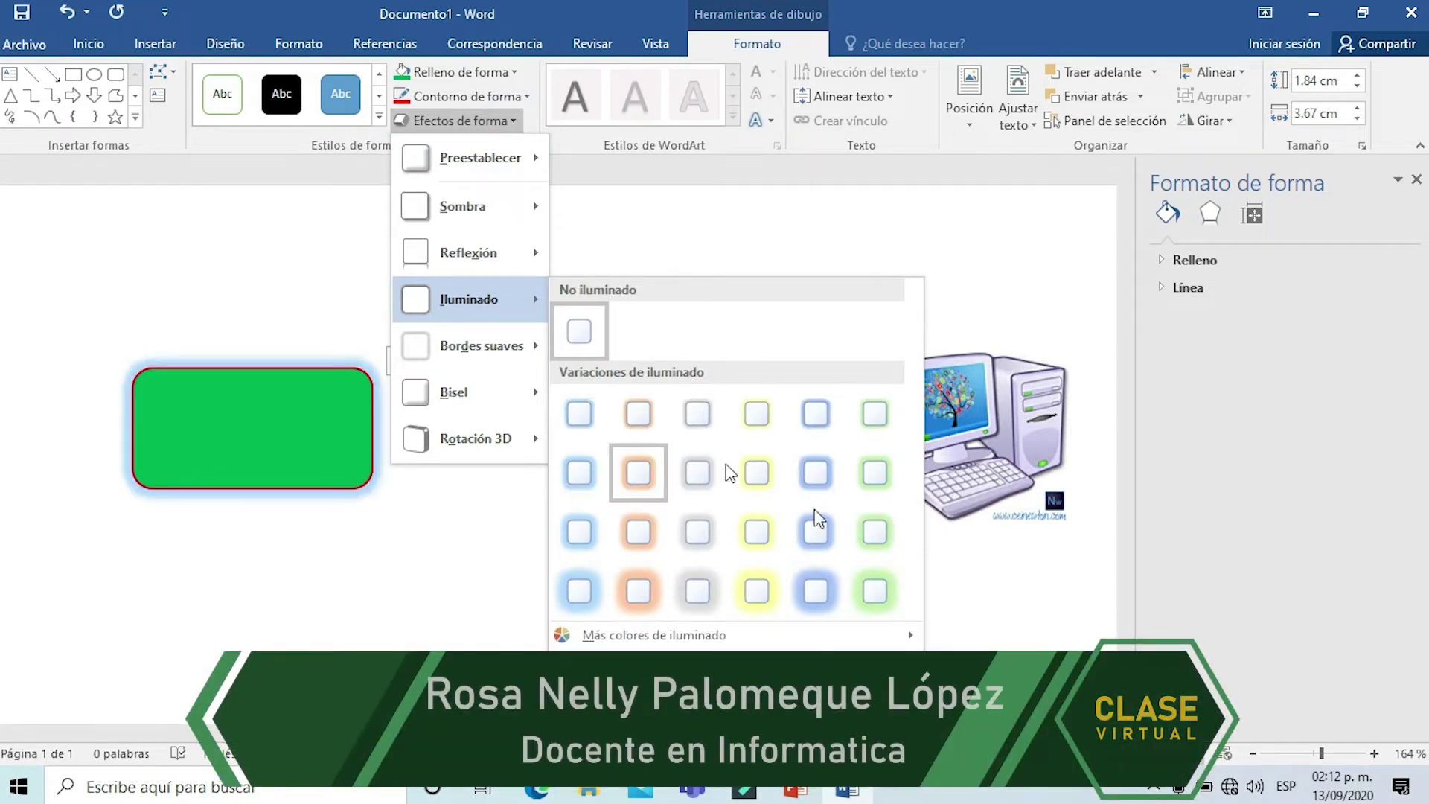
{"action": "left_click", "coordinate": [877, 530]}
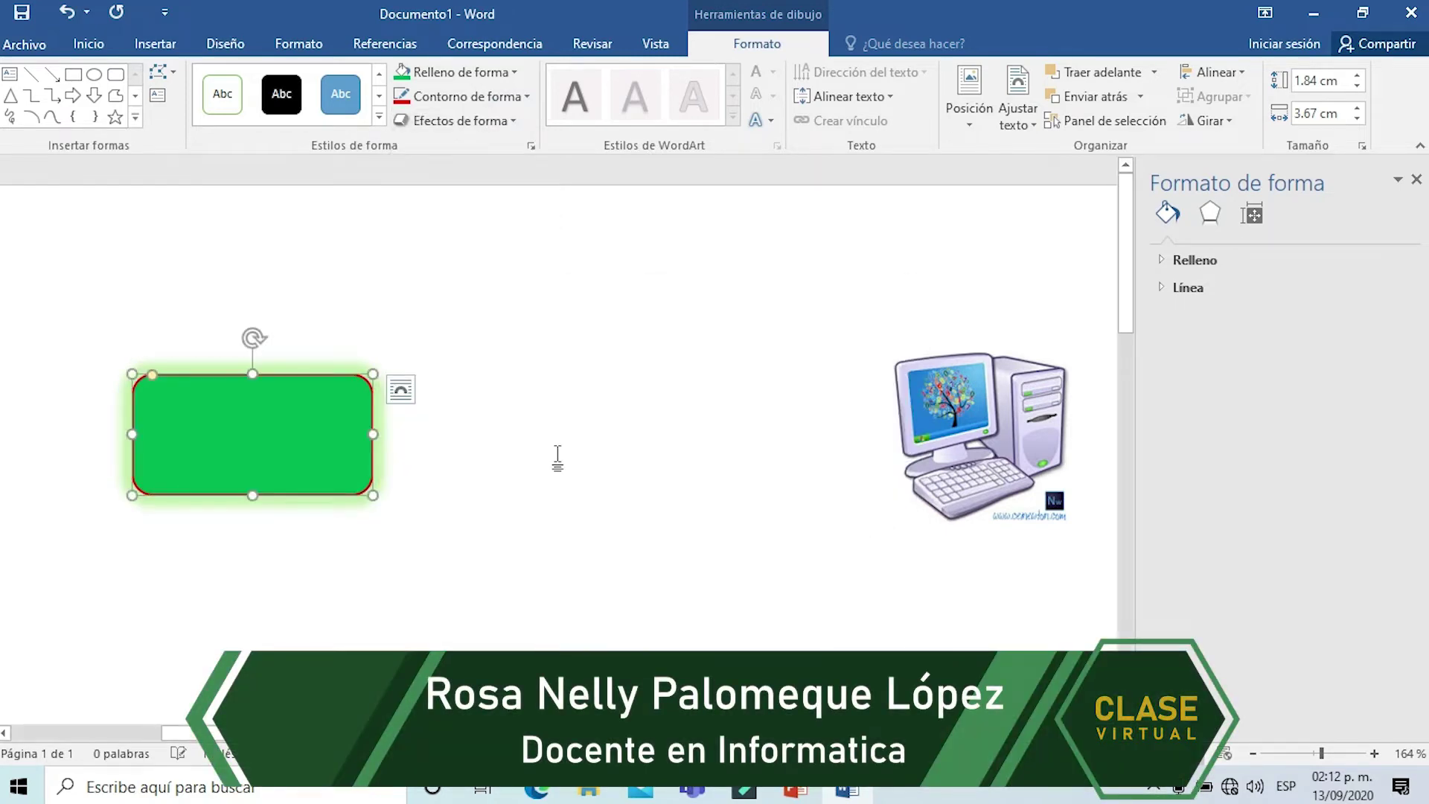
{"action": "left_click", "coordinate": [537, 451]}
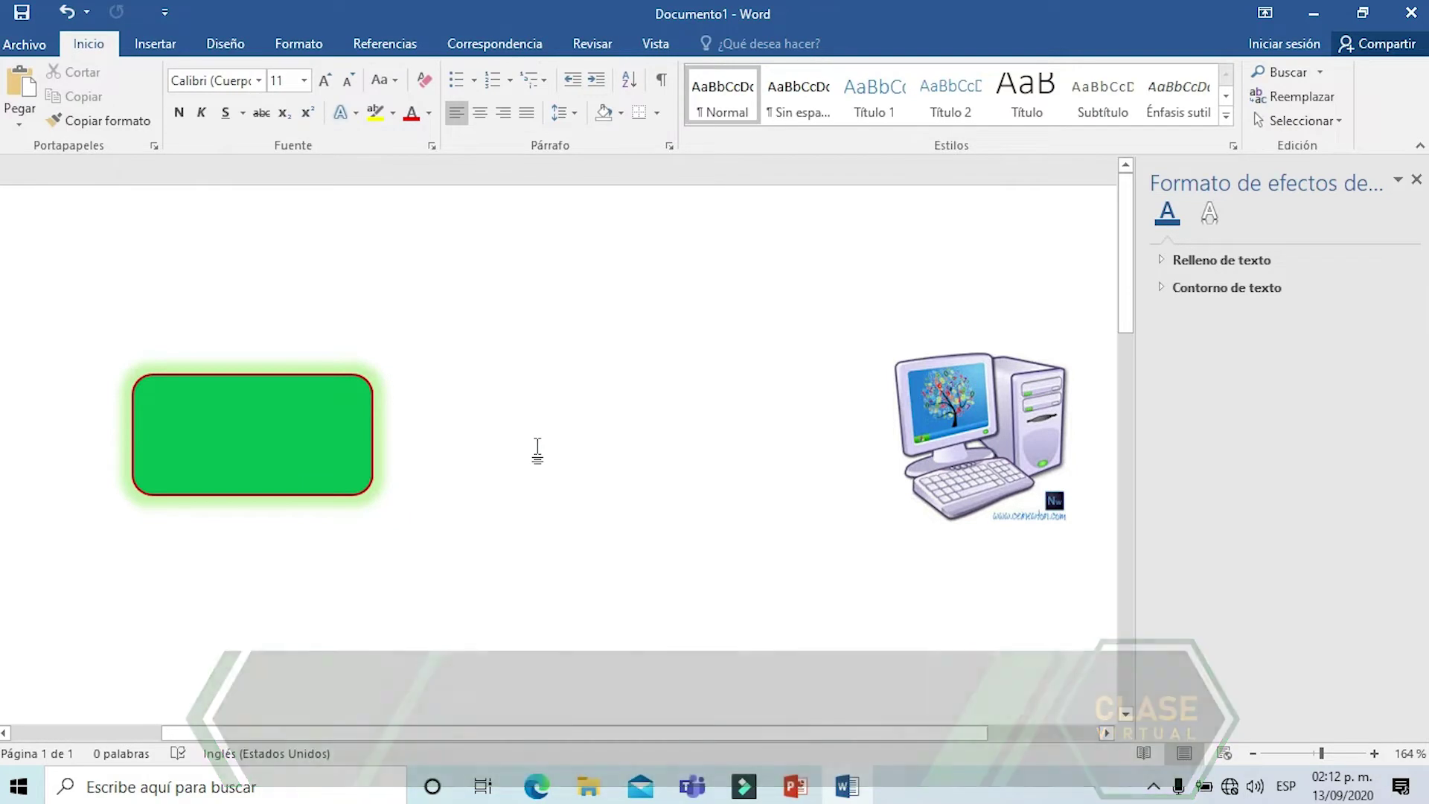
Step: Insert a Ciclo de bloques SmartArt graphic from the Ciclo category
{"action": "left_click", "coordinate": [146, 48]}
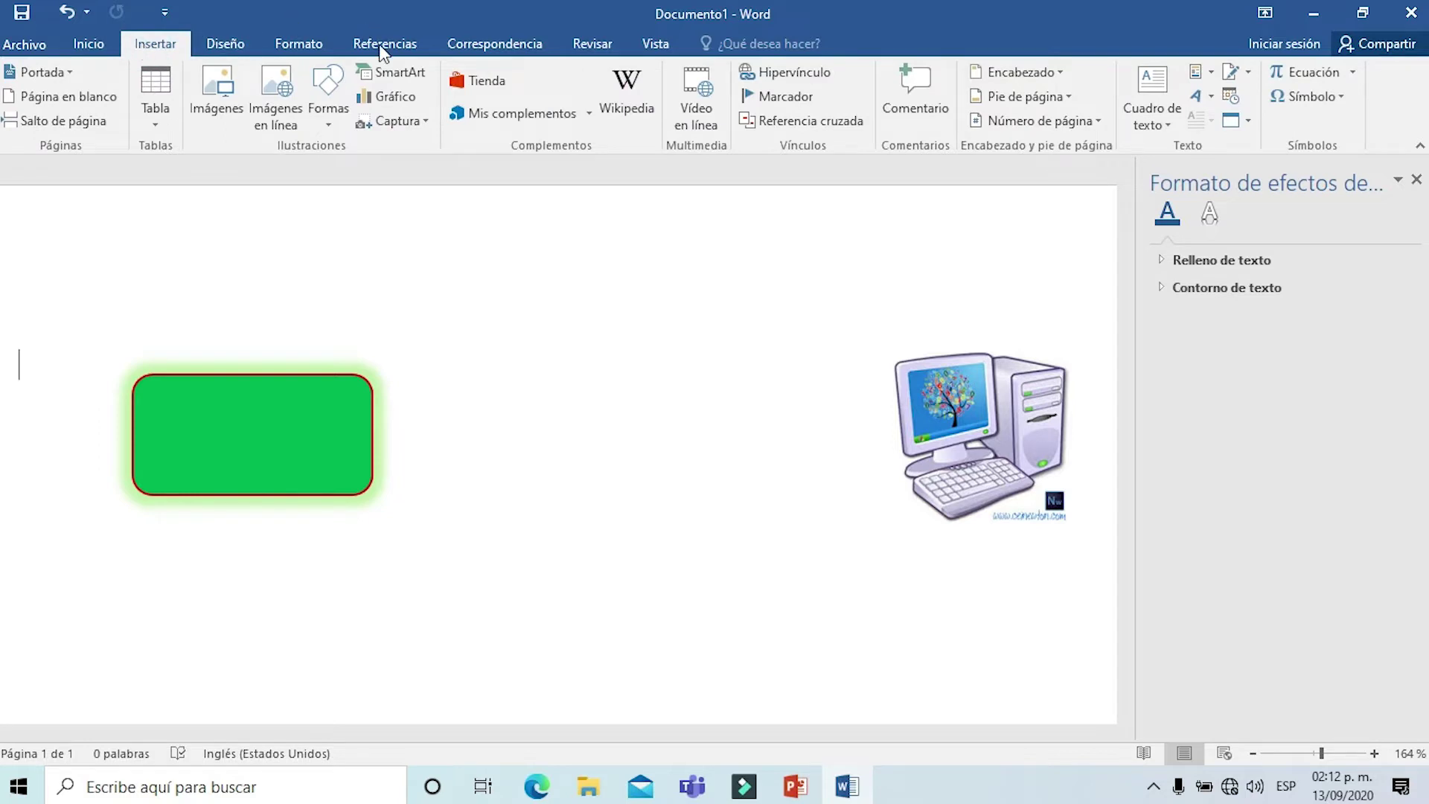
{"action": "left_click", "coordinate": [420, 76]}
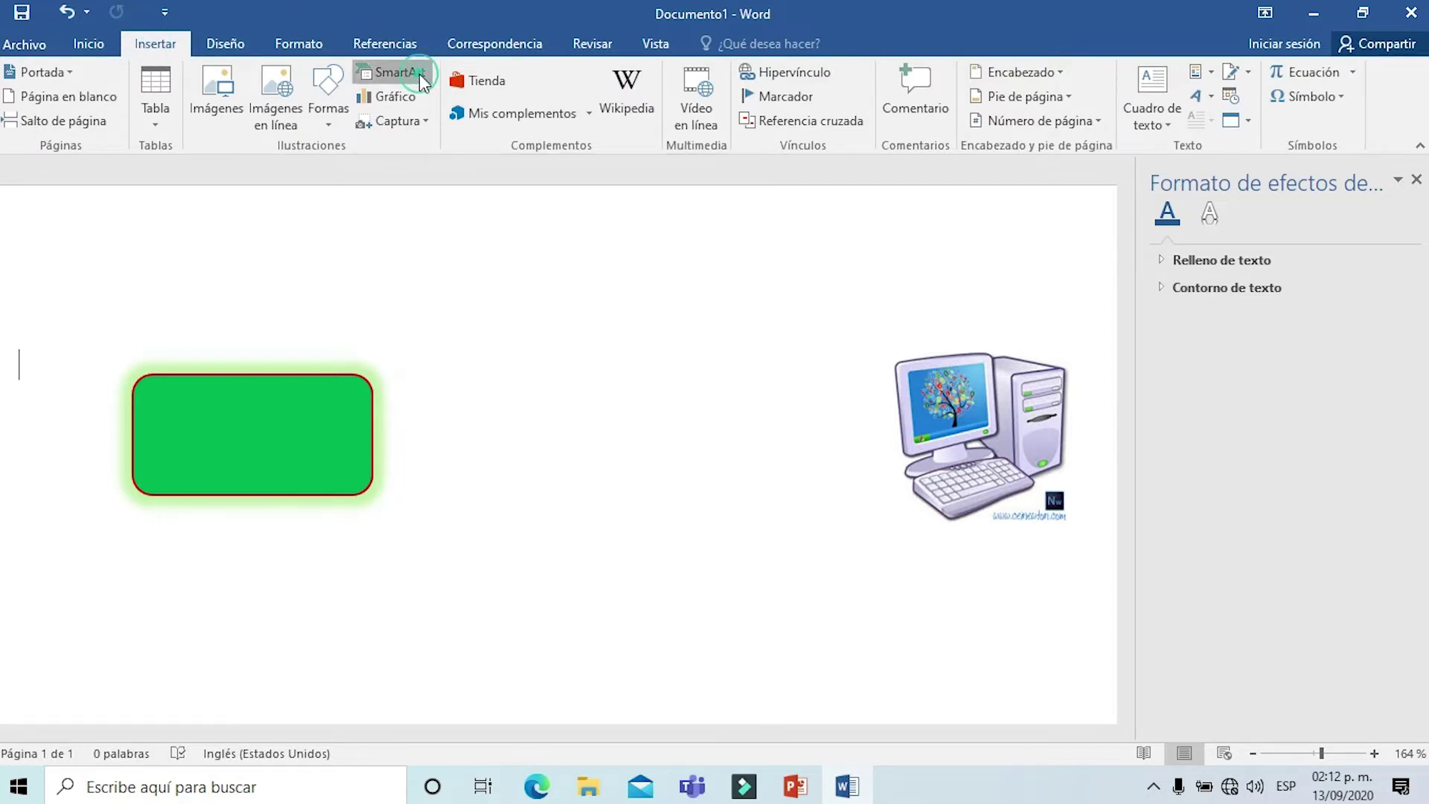
{"action": "left_click", "coordinate": [408, 288]}
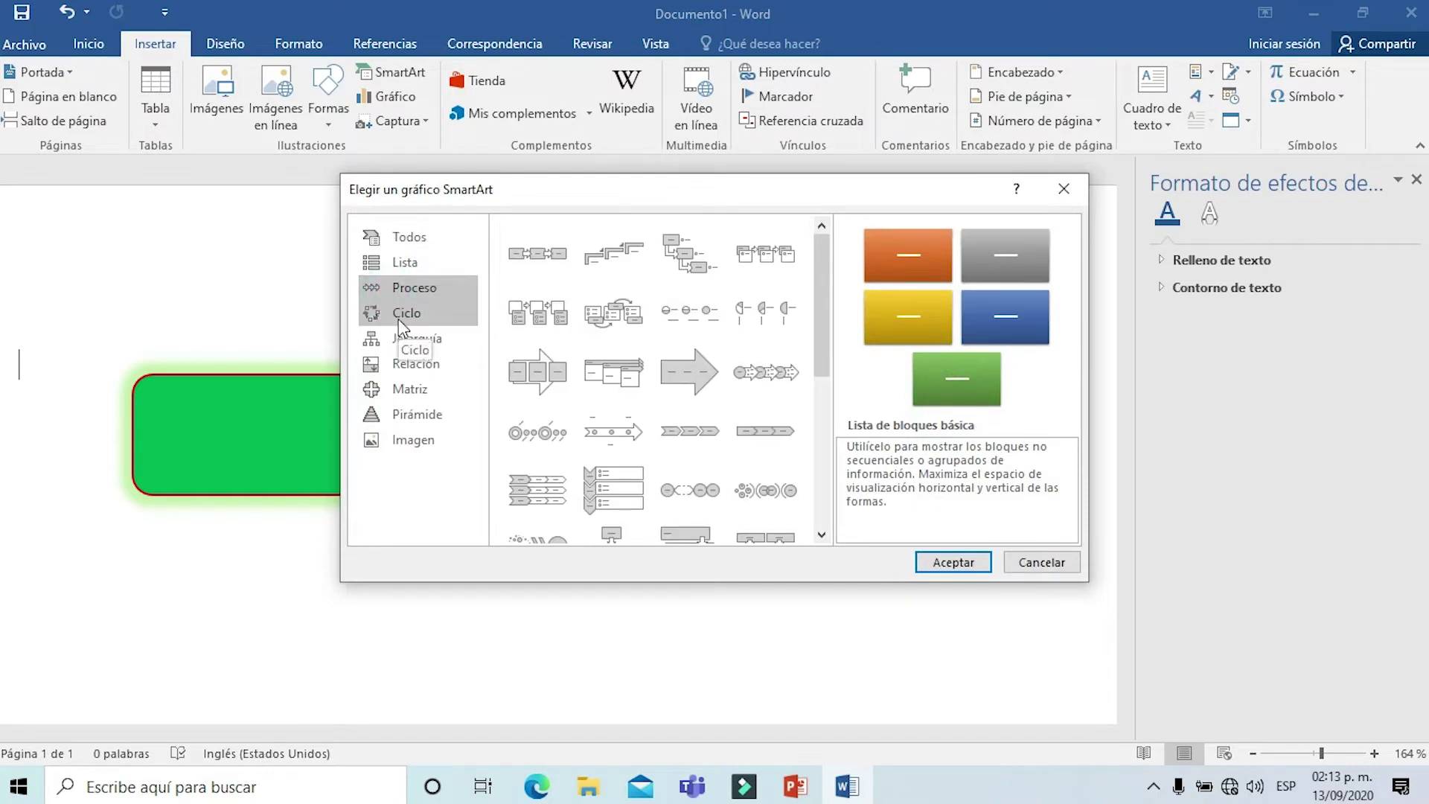
{"action": "left_click", "coordinate": [400, 314]}
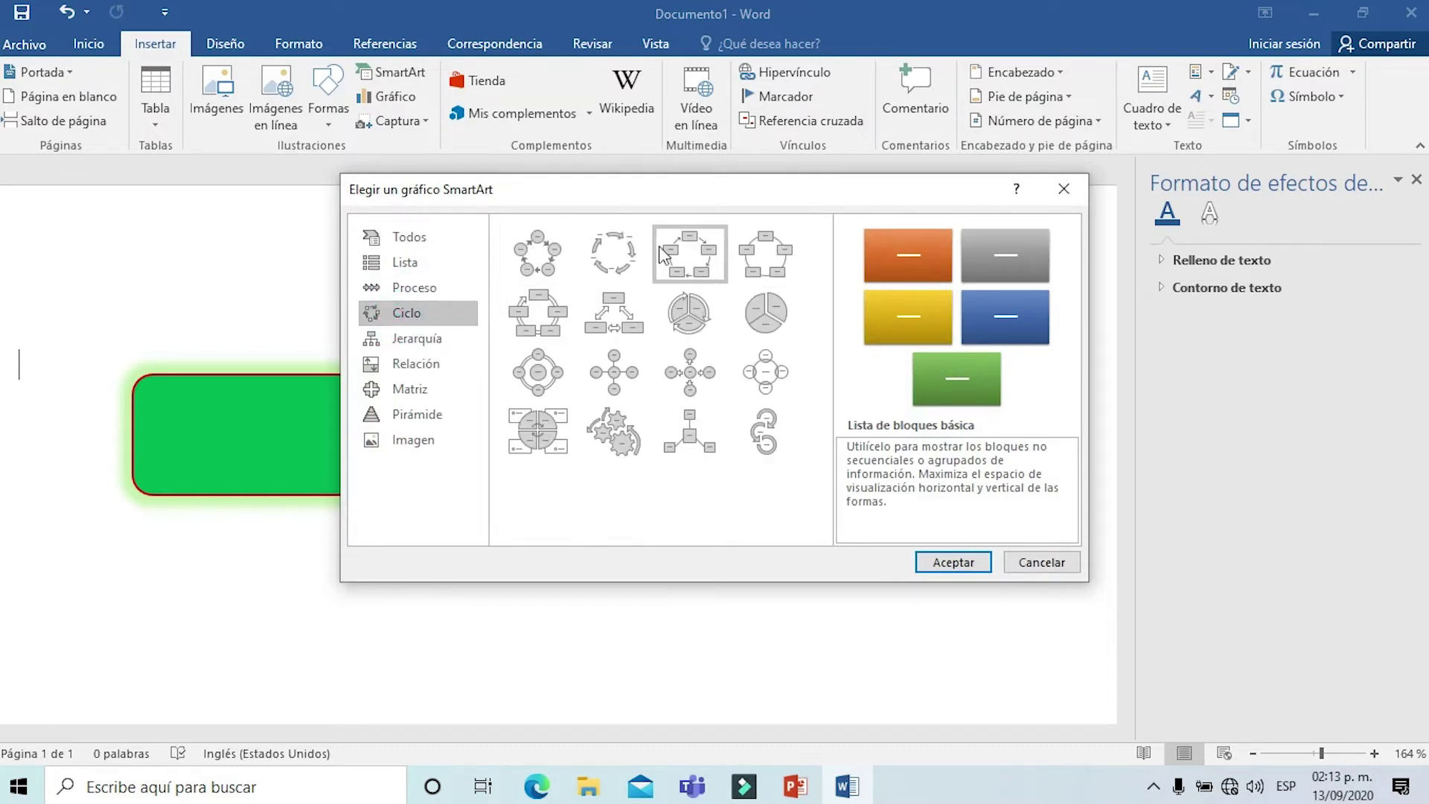
{"action": "left_click", "coordinate": [698, 254]}
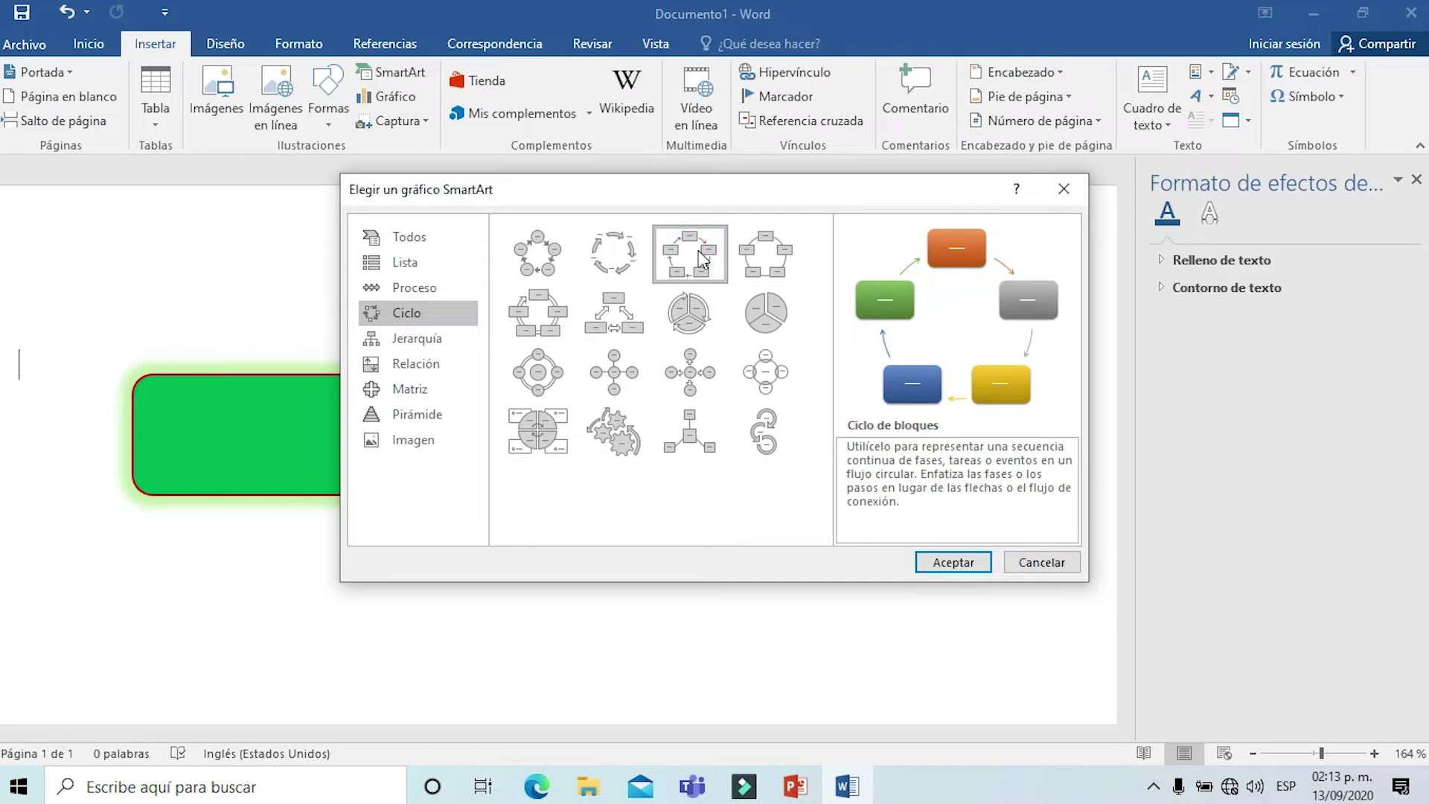
{"action": "left_click", "coordinate": [981, 562]}
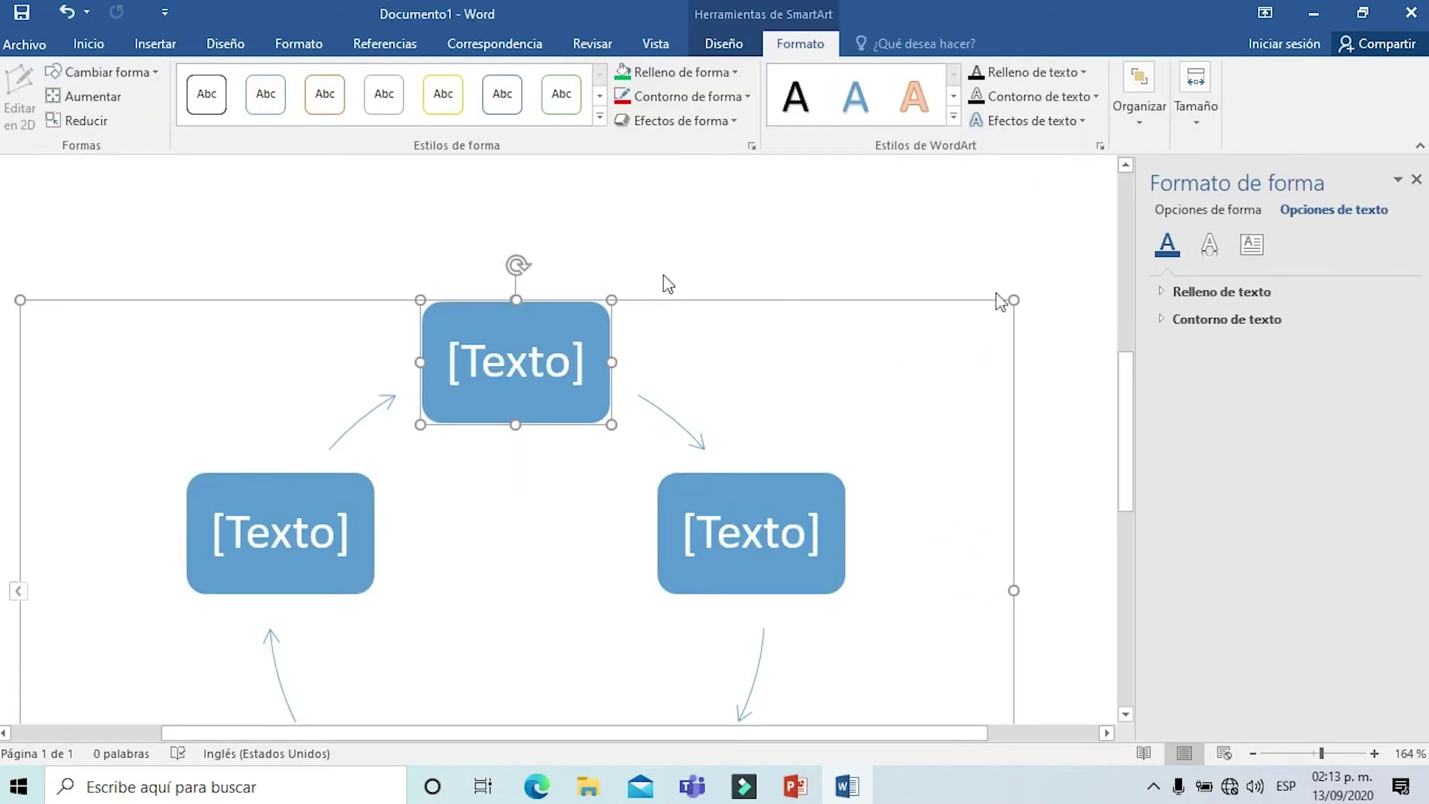
Step: Shrink the SmartArt cycle to roughly a quarter of the page's text width and set its text wrapping to tight
{"action": "left_click_drag", "start_coordinate": [1013, 297], "coordinate": [484, 436]}
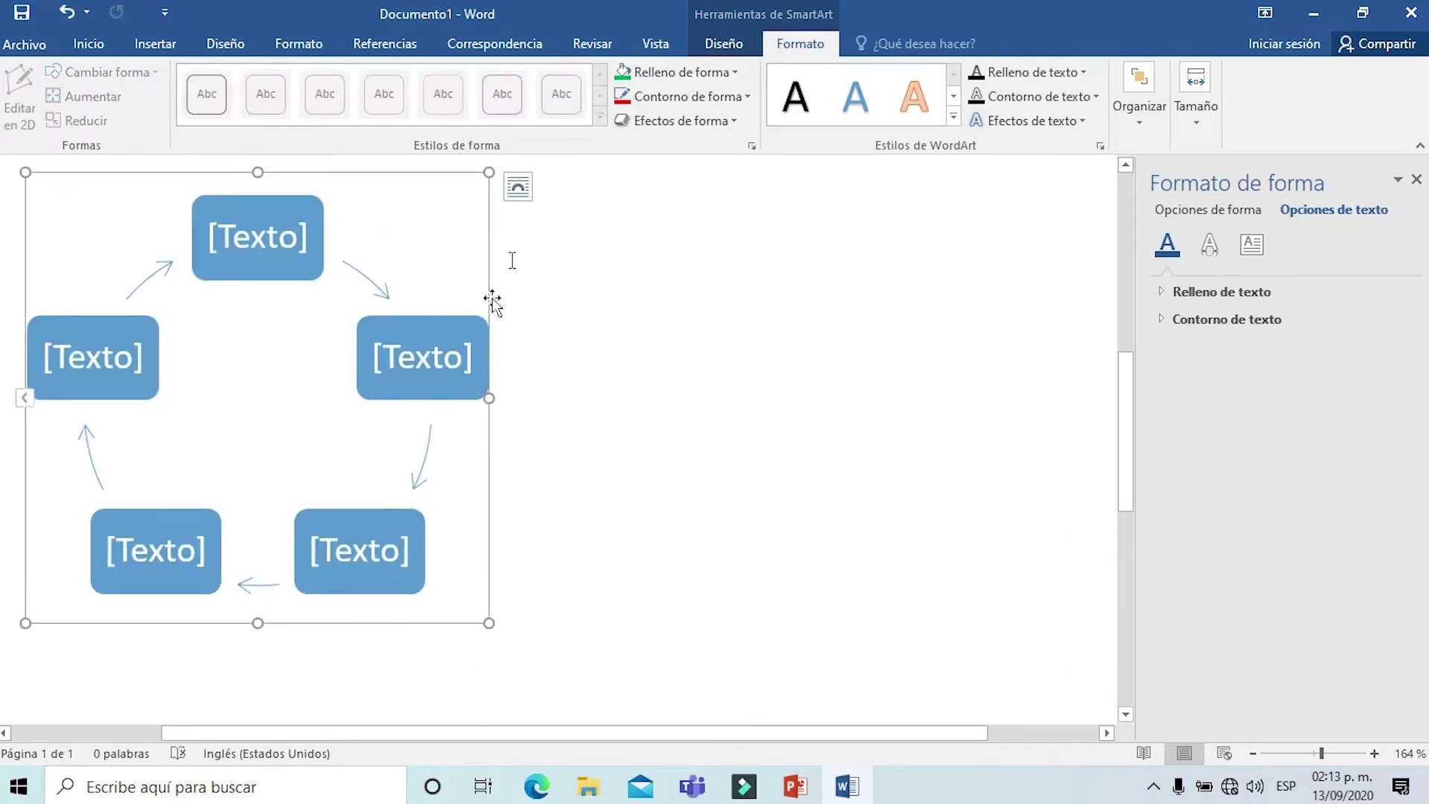
{"action": "left_click", "coordinate": [518, 186]}
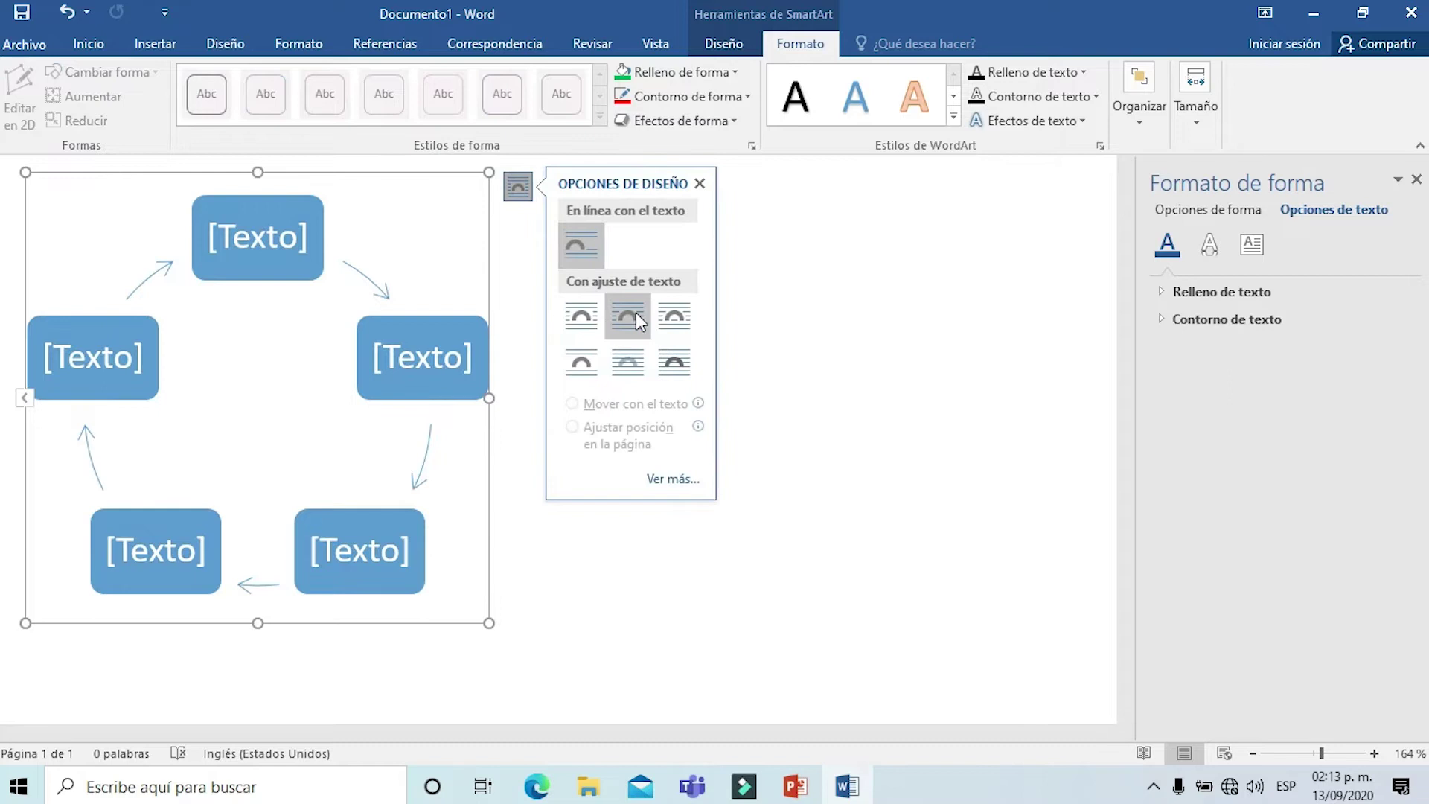
{"action": "left_click", "coordinate": [636, 312]}
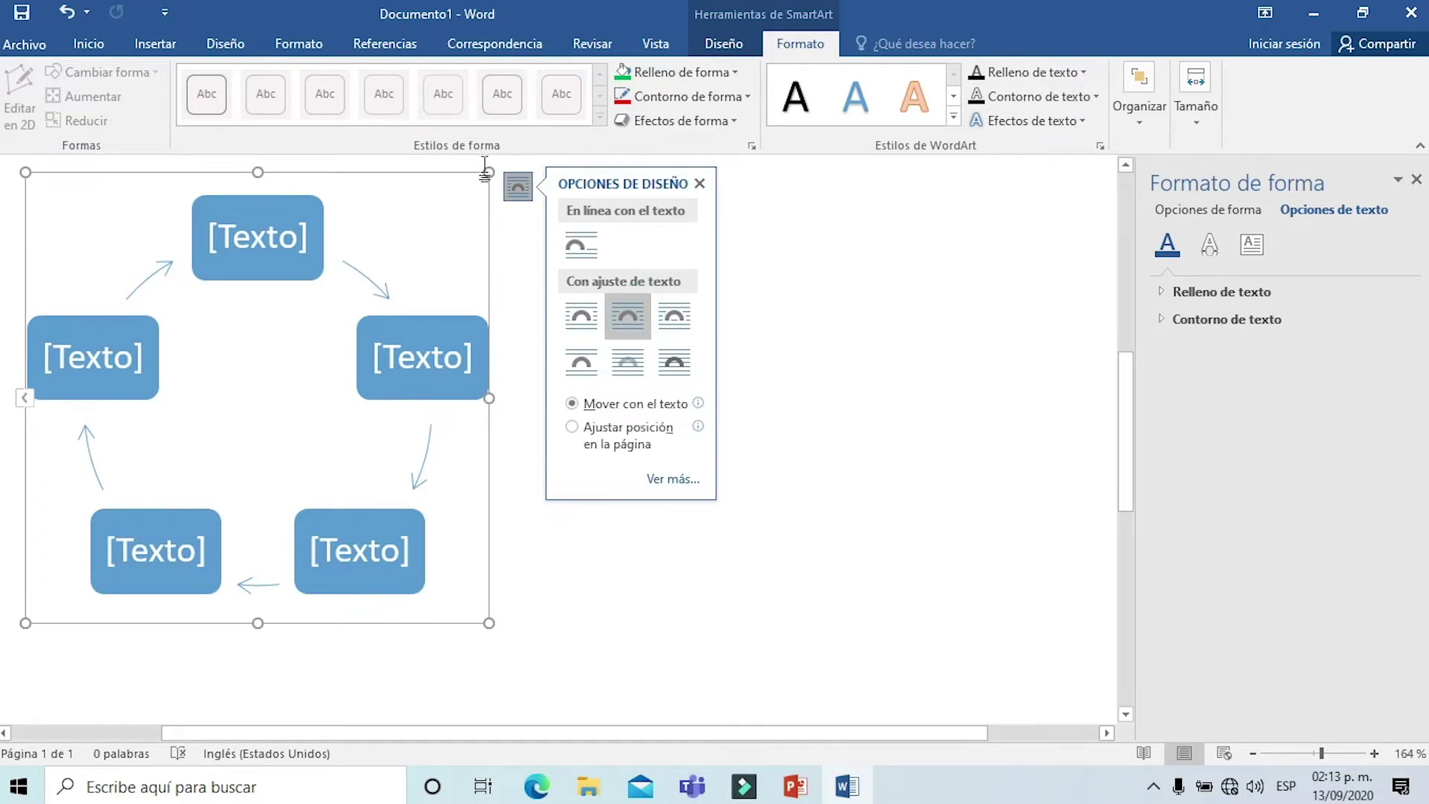
{"action": "left_click_drag", "start_coordinate": [485, 172], "coordinate": [272, 409]}
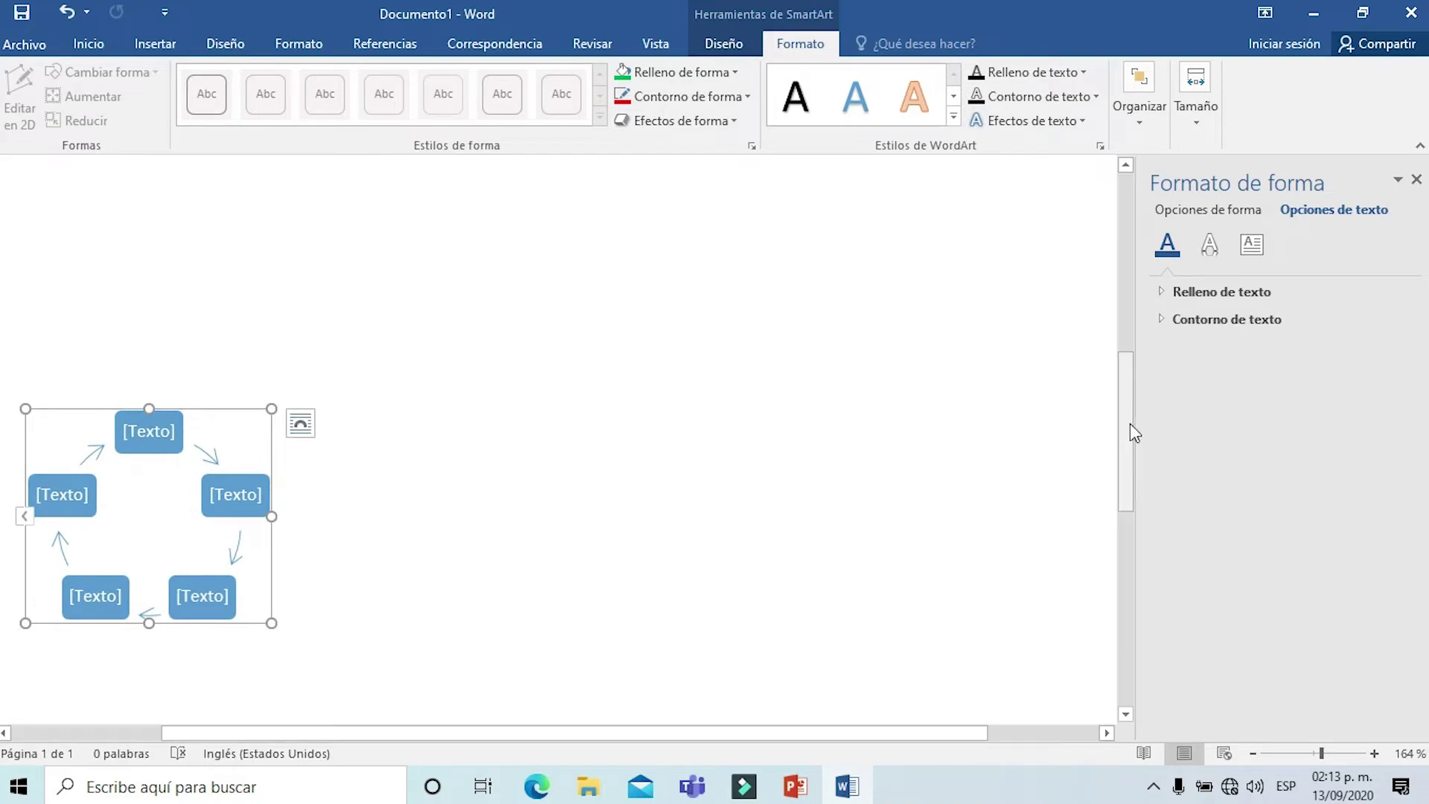
Step: Move the SmartArt cycle up between the green rounded rectangle and the computer picture
{"action": "left_click", "coordinate": [251, 448]}
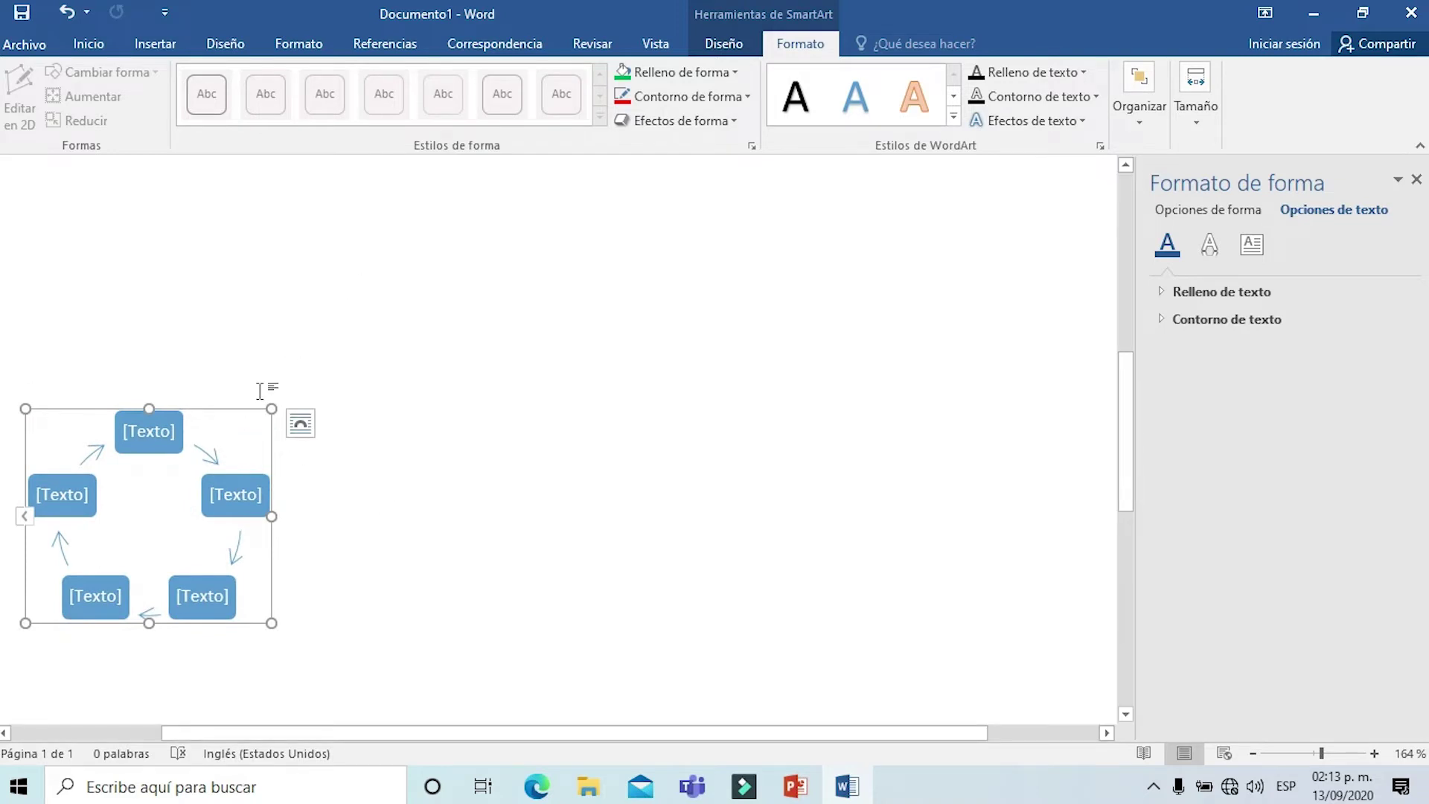
{"action": "left_click_drag", "start_coordinate": [208, 411], "coordinate": [341, 156]}
{"action": "left_click_drag", "start_coordinate": [1123, 462], "coordinate": [1114, 357]}
{"action": "left_click", "coordinate": [340, 513]}
{"action": "left_click_drag", "start_coordinate": [340, 513], "coordinate": [694, 201]}
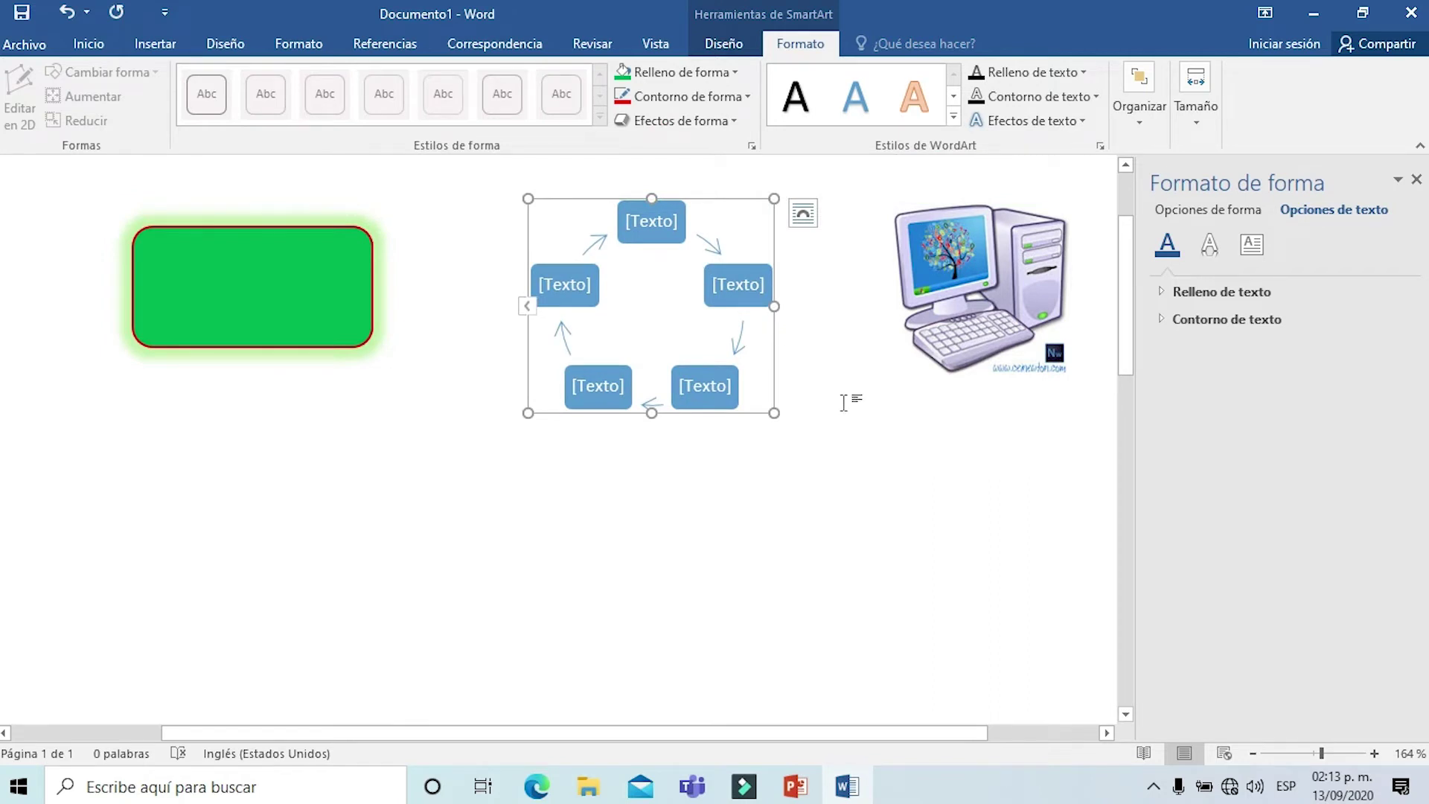
Step: Recolor the SmartArt cycle with a multicolor palette that gives its blocks orange, grey, yellow, blue and green fills
{"action": "left_click", "coordinate": [687, 206]}
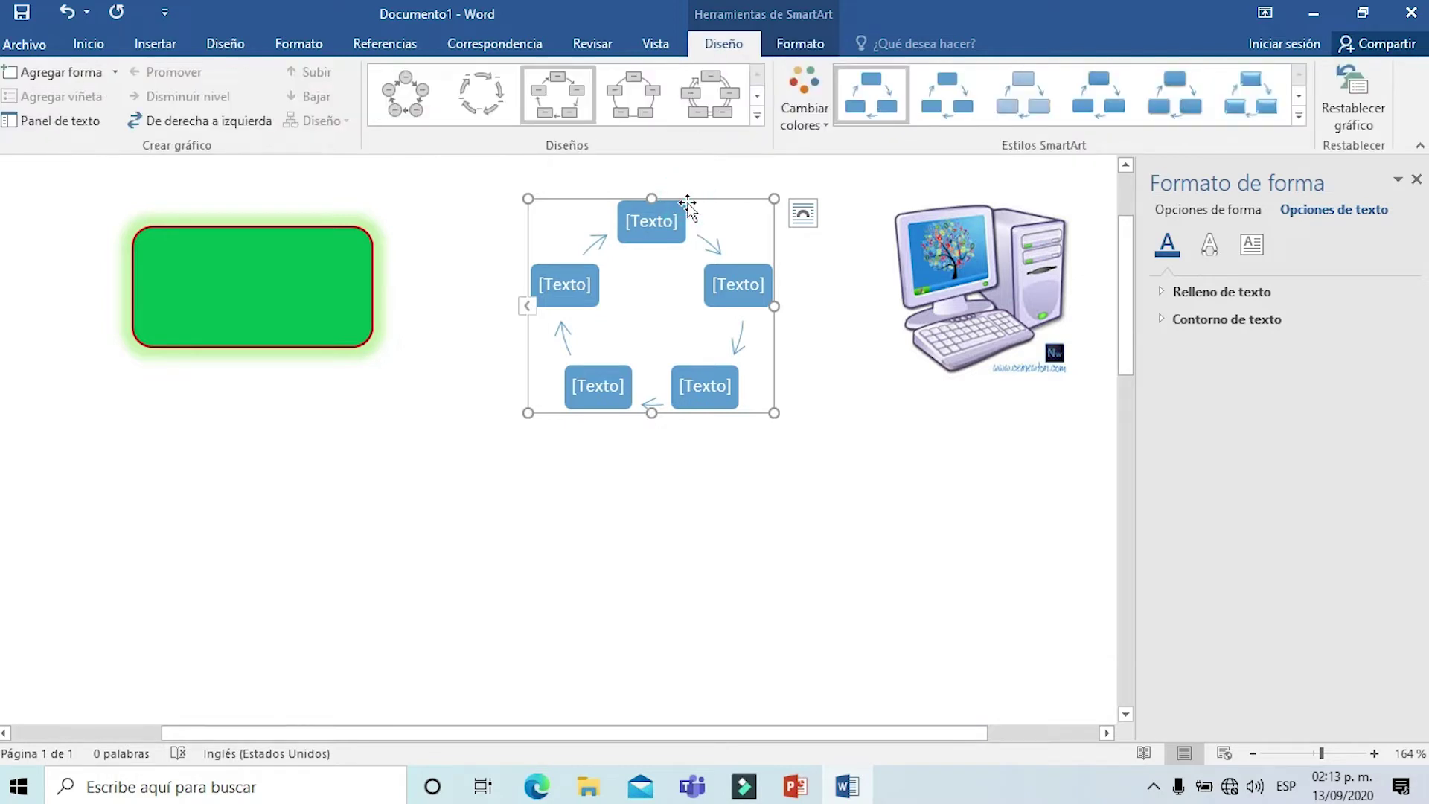
{"action": "left_click", "coordinate": [802, 104]}
{"action": "left_click", "coordinate": [817, 281]}
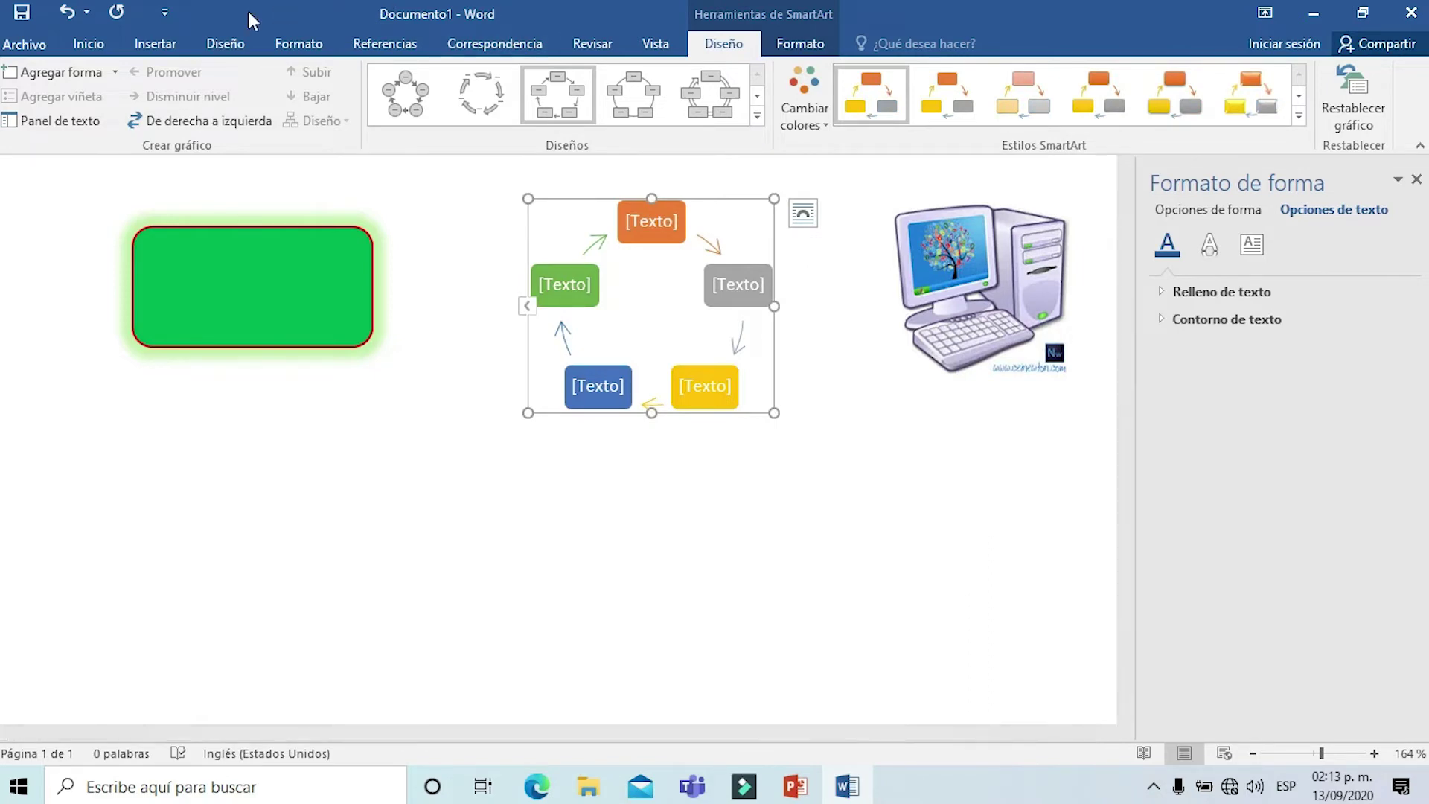
Step: Insert a clustered column chart (Columna agrupada) with the default sample data and close its data sheet
{"action": "left_click", "coordinate": [154, 43]}
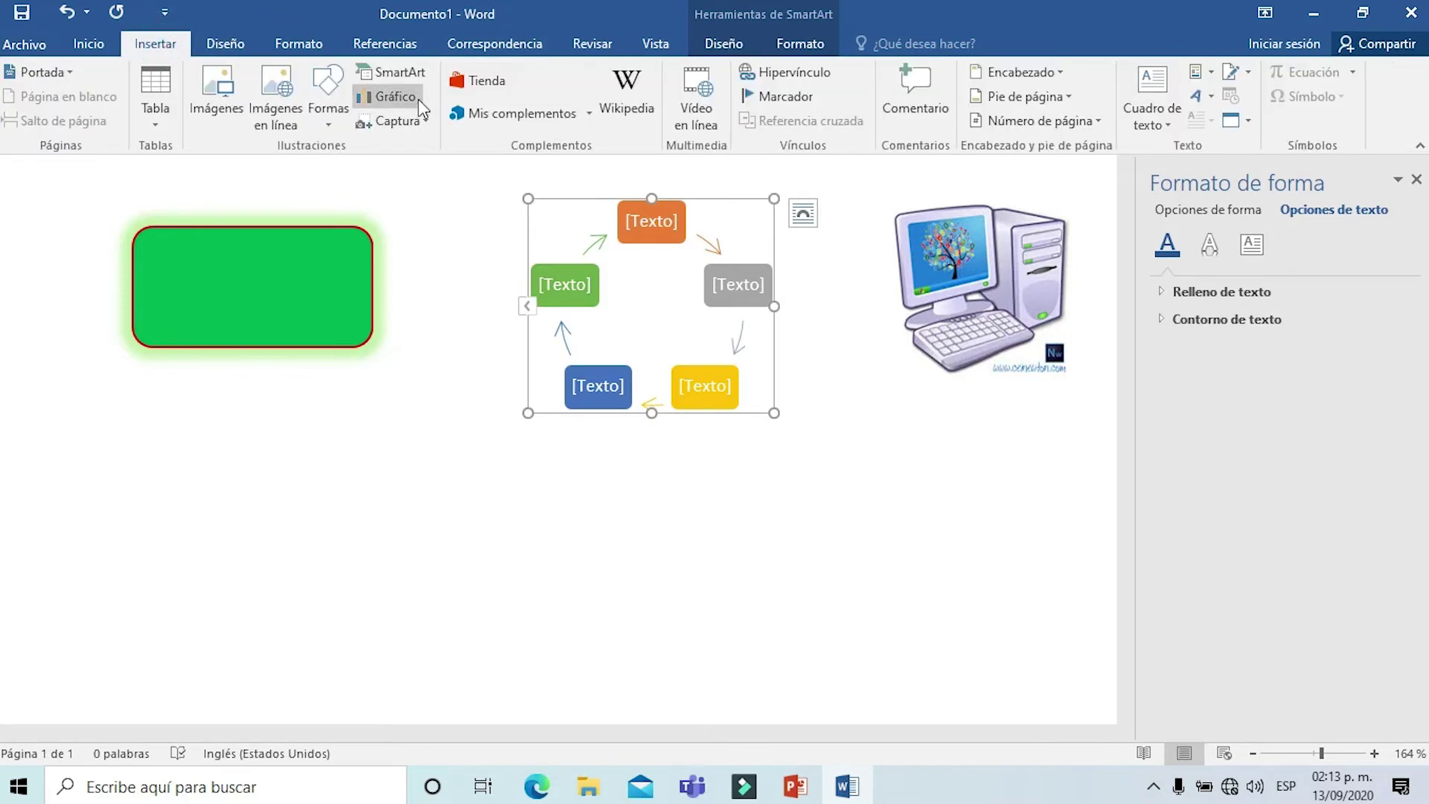
{"action": "left_click", "coordinate": [395, 96]}
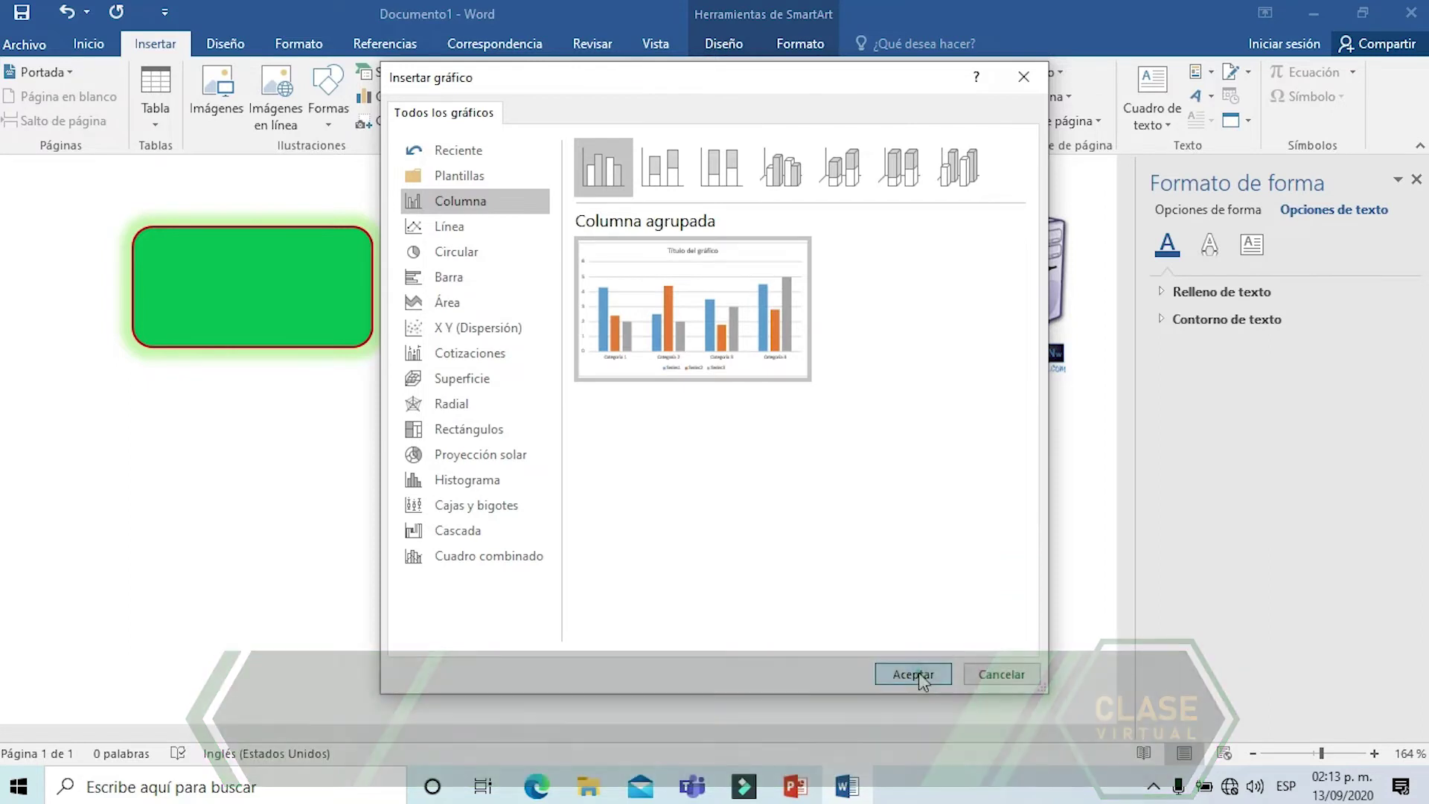
{"action": "left_click", "coordinate": [918, 672]}
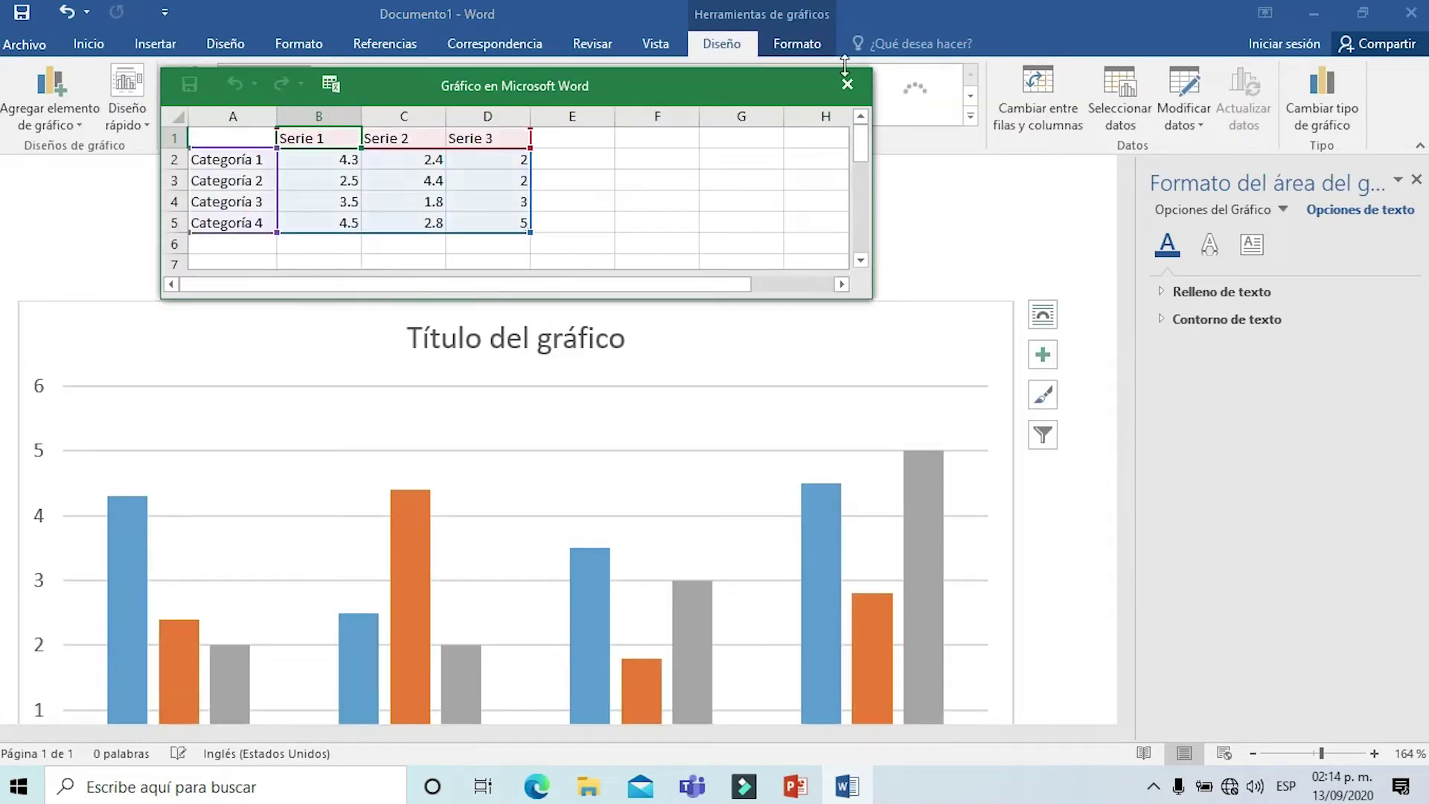
{"action": "left_click", "coordinate": [847, 84]}
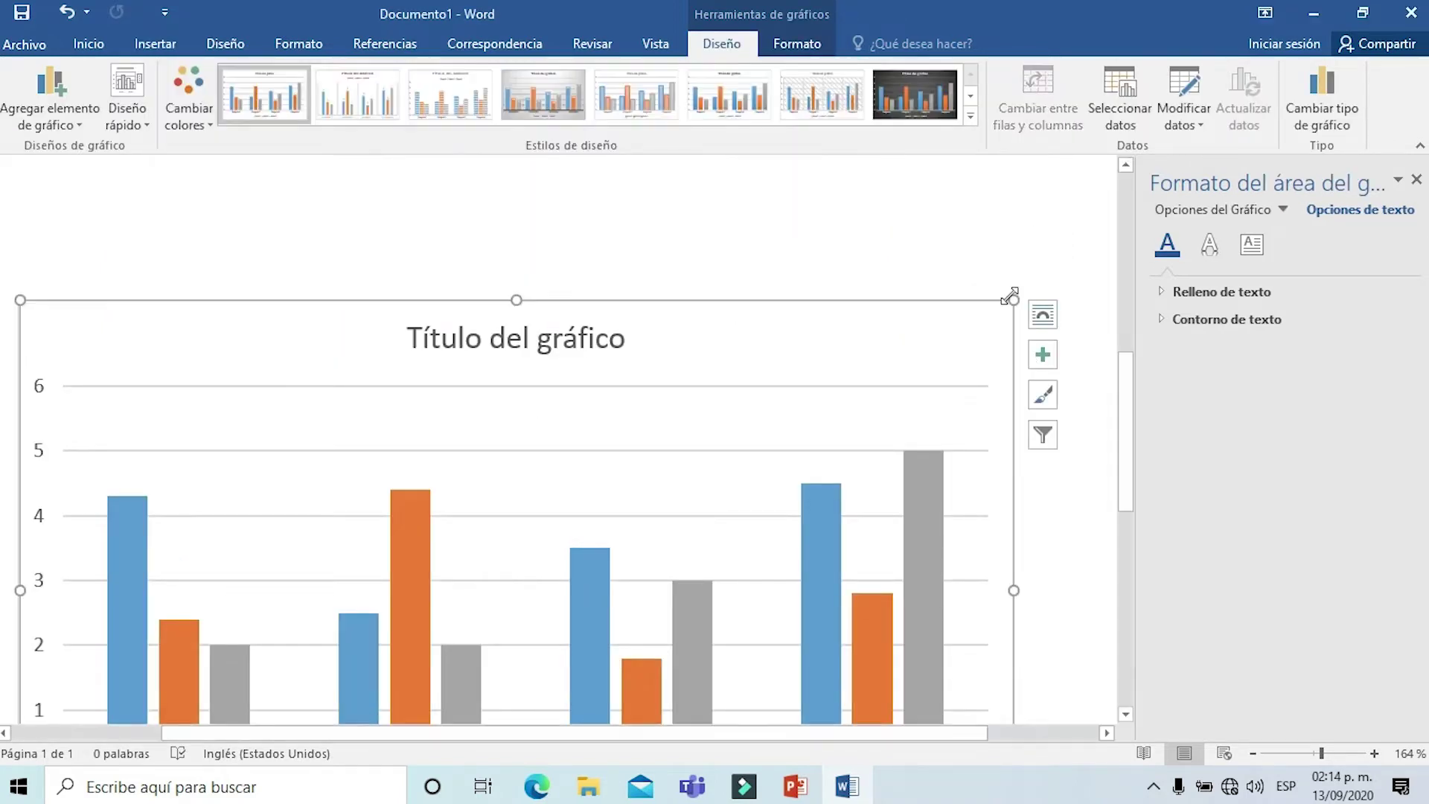
Step: Set the chart's text wrapping to tight and shrink the chart to roughly 40 percent of its inserted width
{"action": "left_click", "coordinate": [1043, 314]}
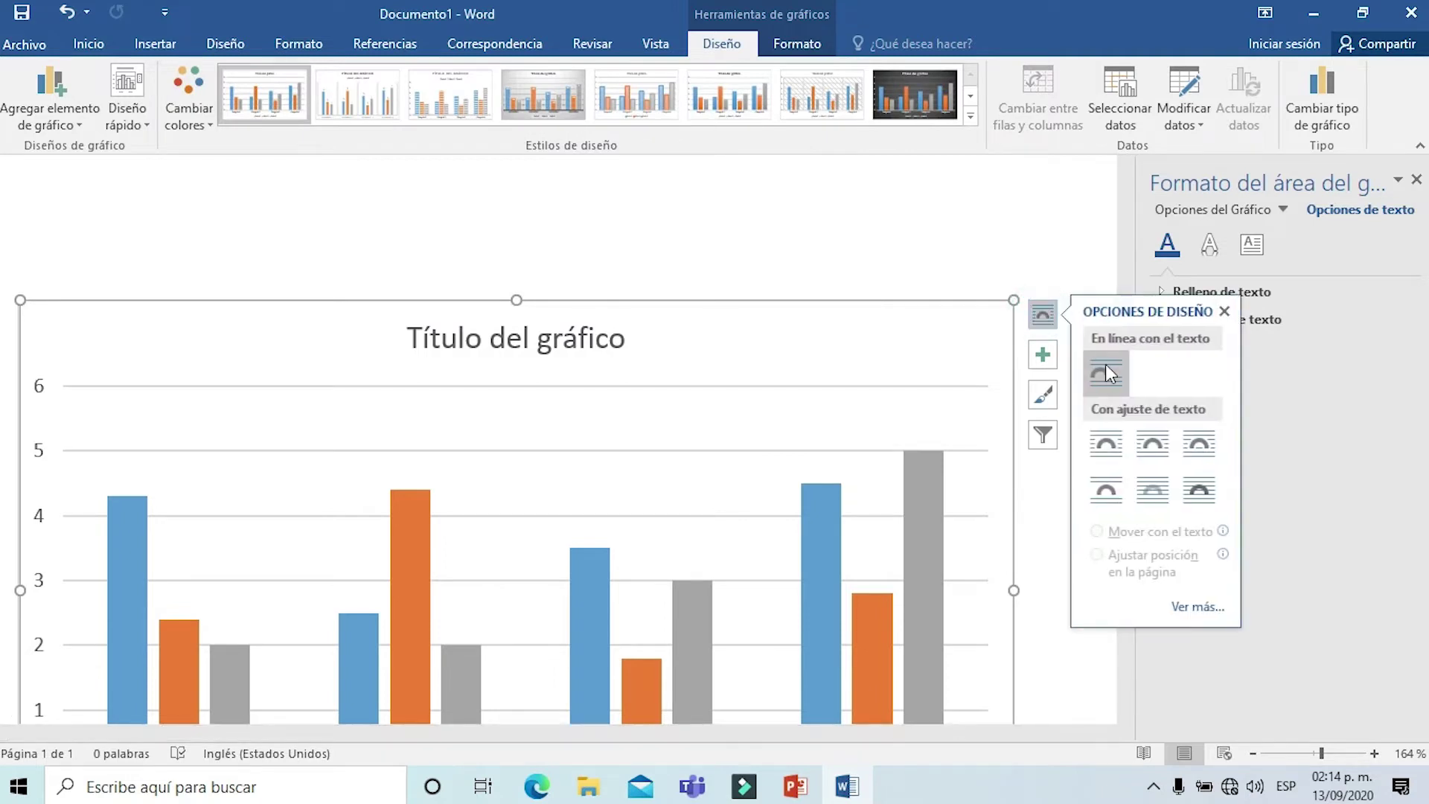
{"action": "left_click", "coordinate": [1153, 445]}
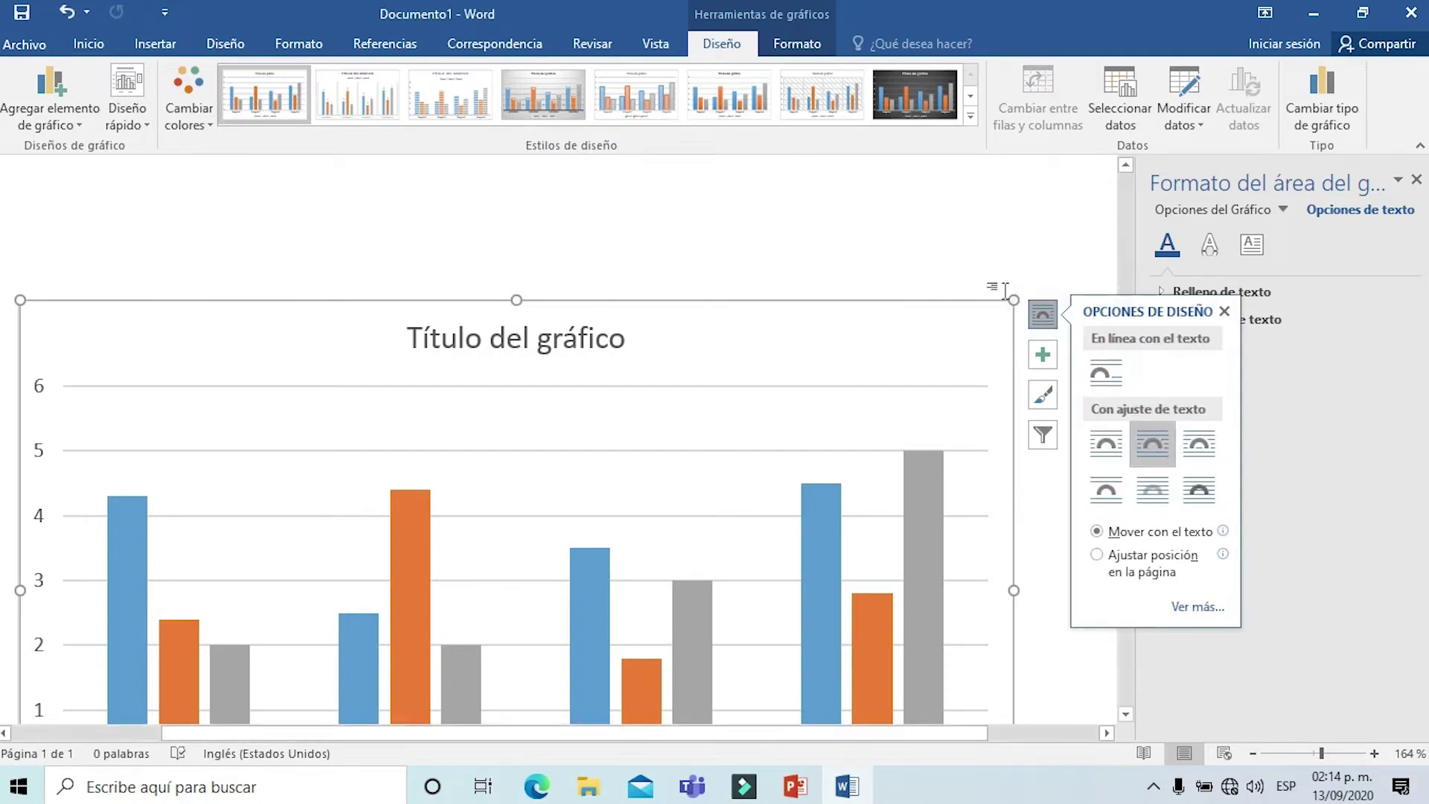
{"action": "left_click_drag", "start_coordinate": [1013, 300], "coordinate": [409, 584]}
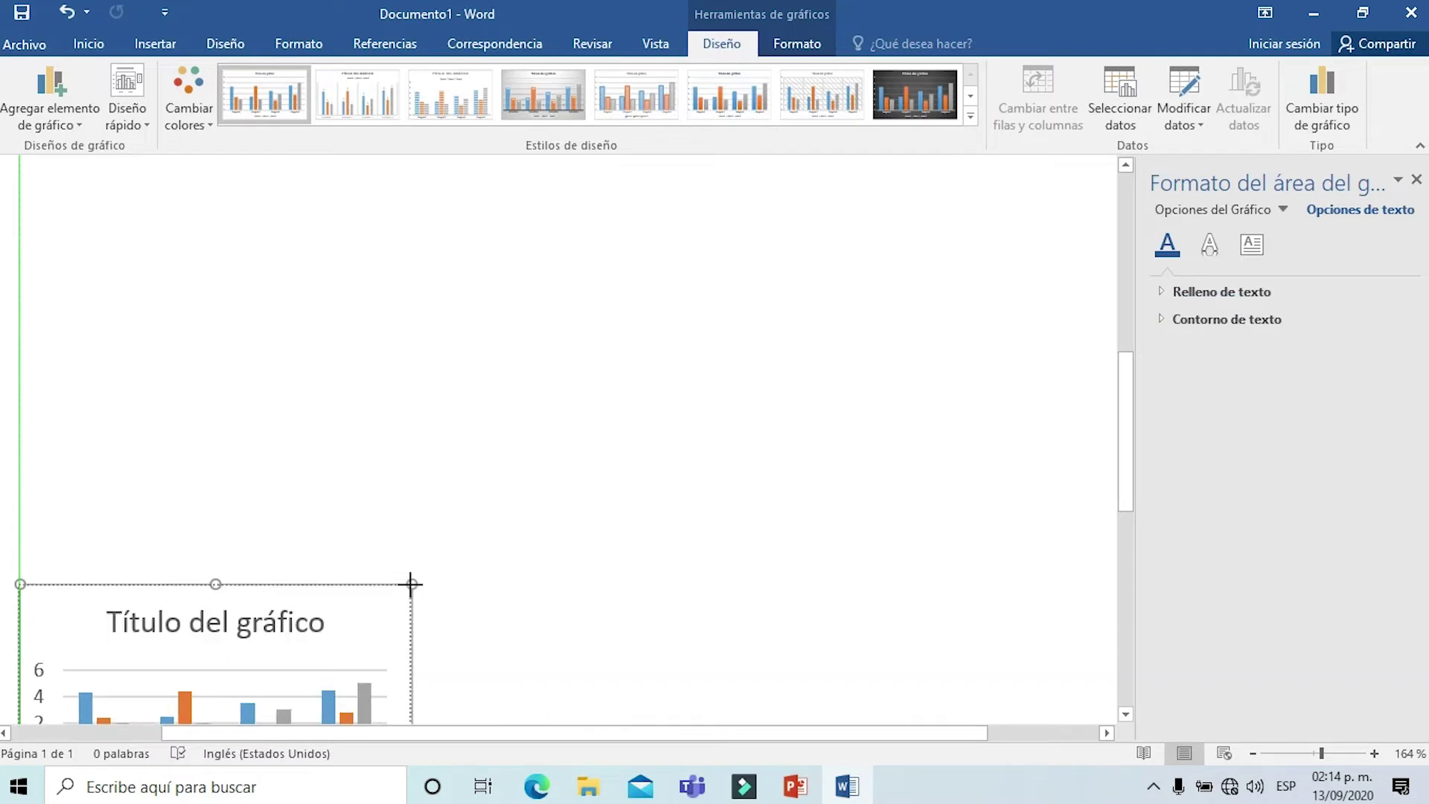
Step: Move the column chart up the page so it sits just below the green rounded rectangle
{"action": "scroll", "coordinate": [776, 361], "scroll_direction": "down", "scroll_amount": 6}
{"action": "left_click_drag", "start_coordinate": [1125, 551], "coordinate": [1126, 423]}
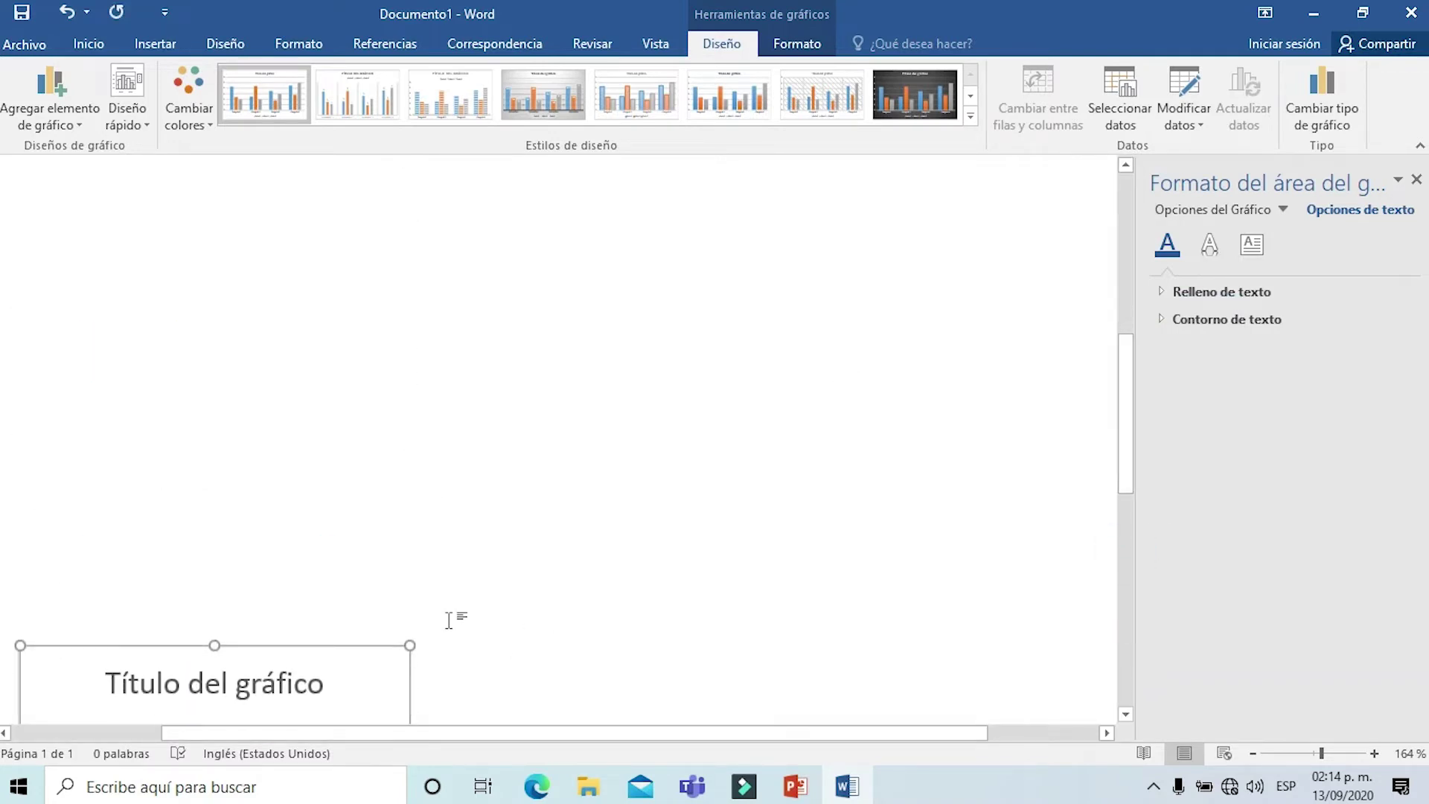
{"action": "left_click_drag", "start_coordinate": [380, 648], "coordinate": [396, 401]}
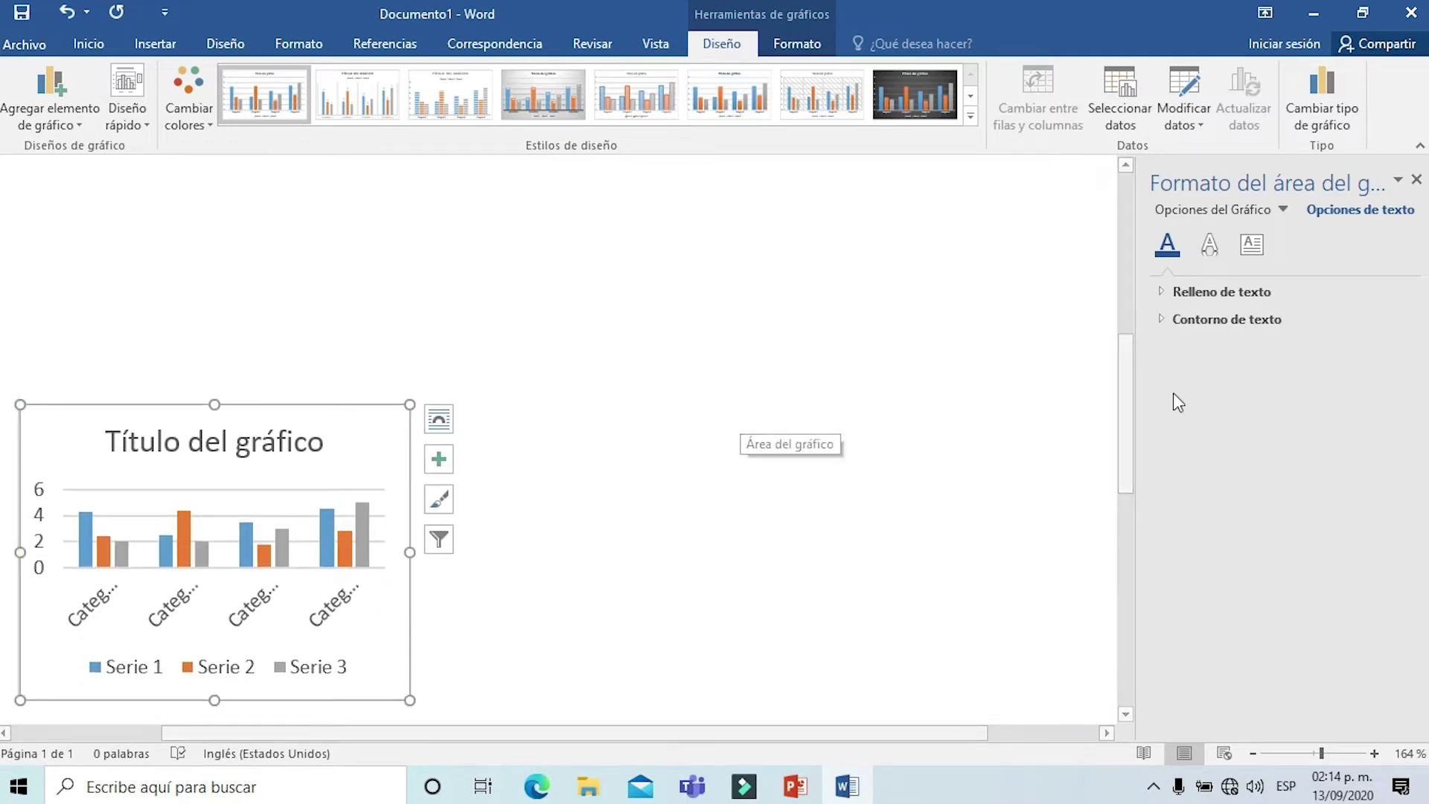
{"action": "left_click_drag", "start_coordinate": [296, 403], "coordinate": [298, 257]}
{"action": "key", "text": "ctrl+z"}
{"action": "left_click_drag", "start_coordinate": [1125, 420], "coordinate": [1074, 367]}
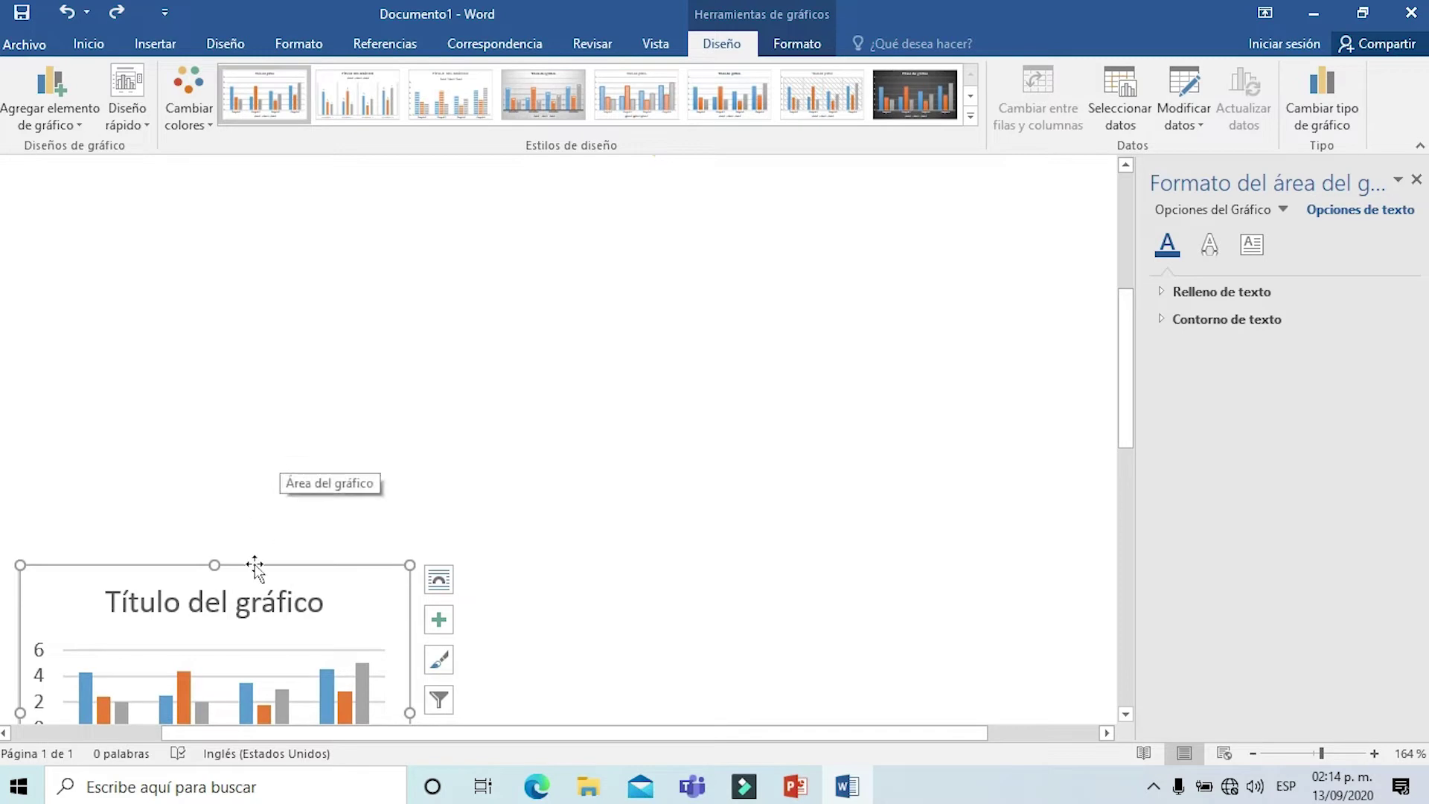
{"action": "left_click_drag", "start_coordinate": [256, 566], "coordinate": [311, 223]}
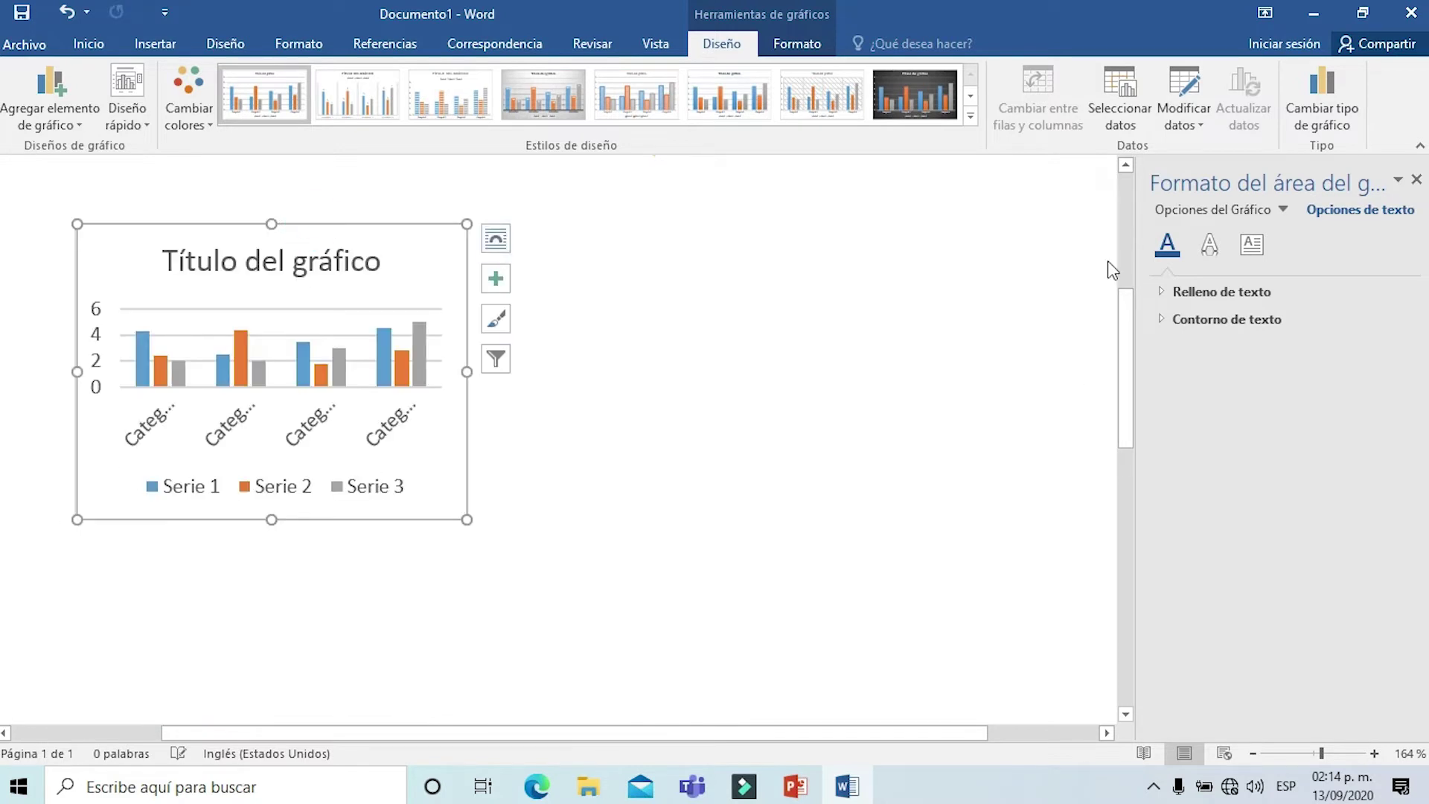
{"action": "left_click_drag", "start_coordinate": [1125, 369], "coordinate": [1120, 298]}
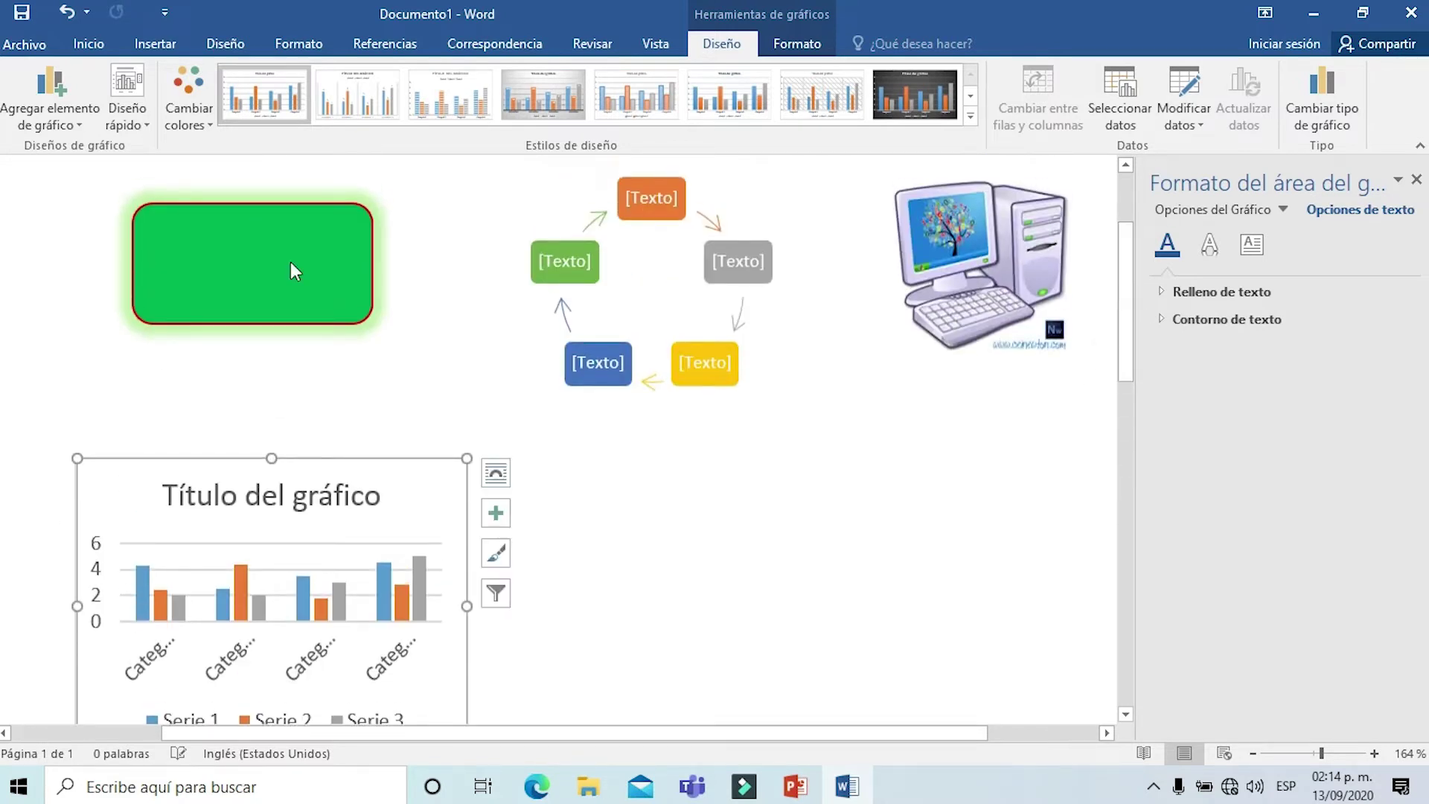
Step: Apply the first Multicolor palette to the column chart and look over the available quick layouts
{"action": "left_click", "coordinate": [193, 106]}
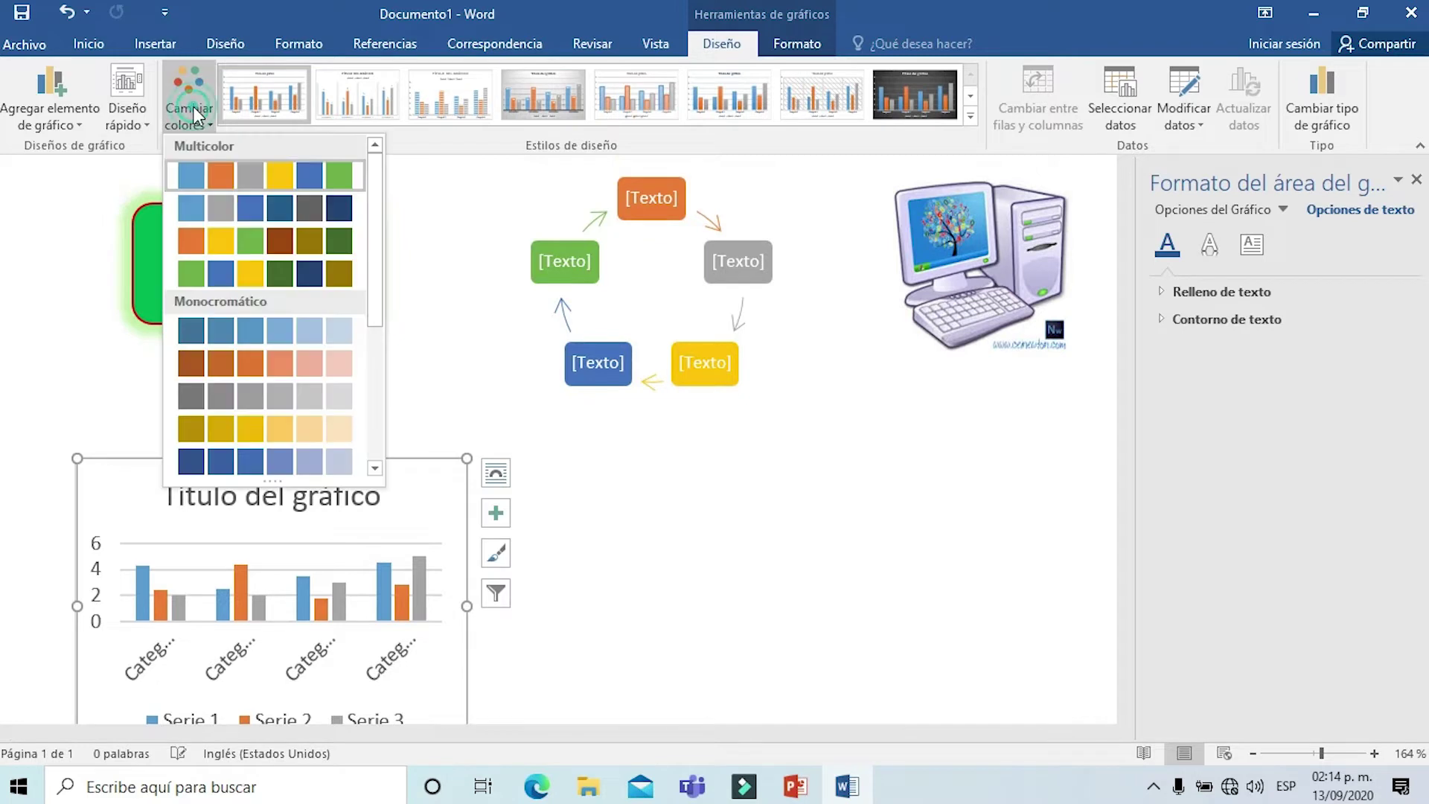
{"action": "left_click", "coordinate": [217, 180]}
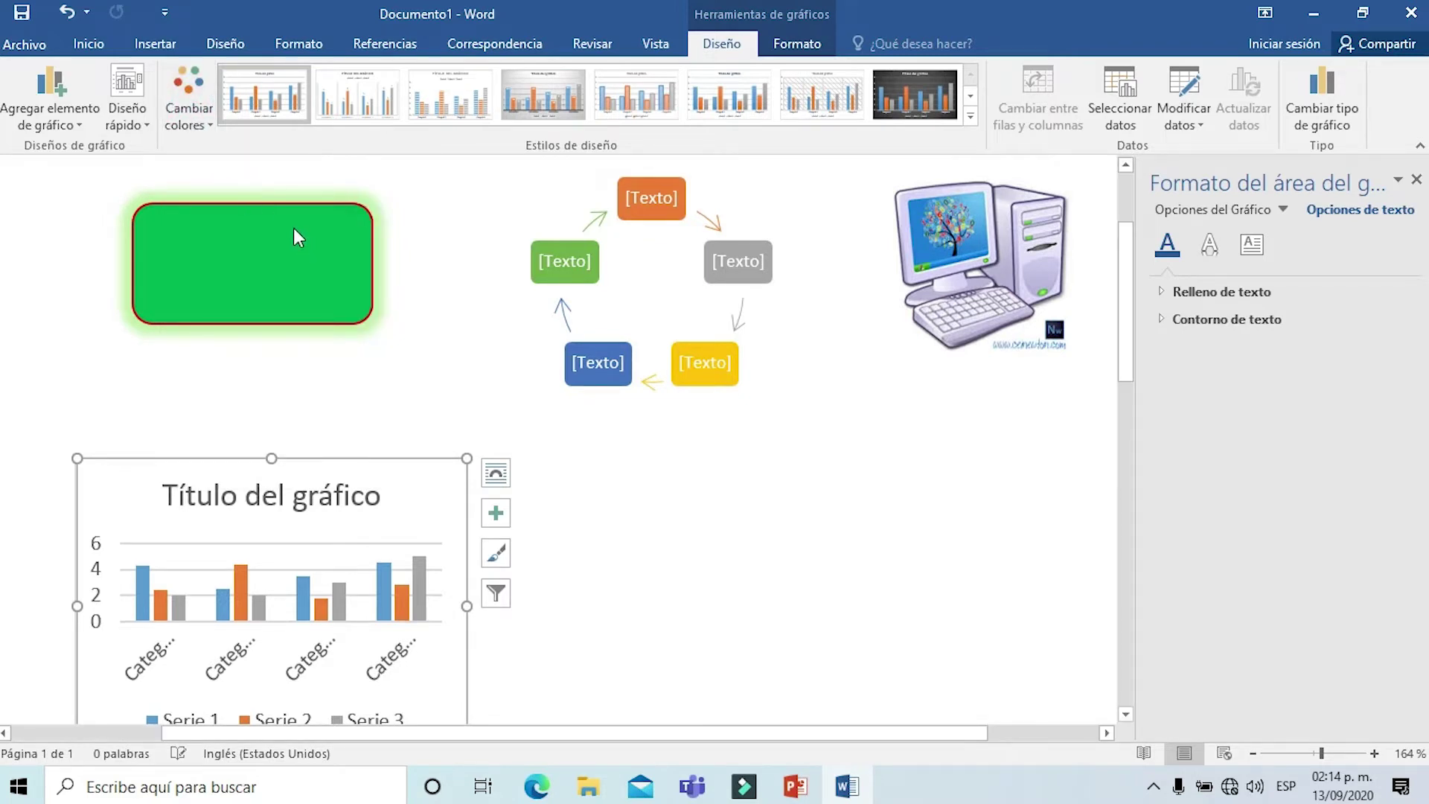
{"action": "left_click", "coordinate": [132, 116]}
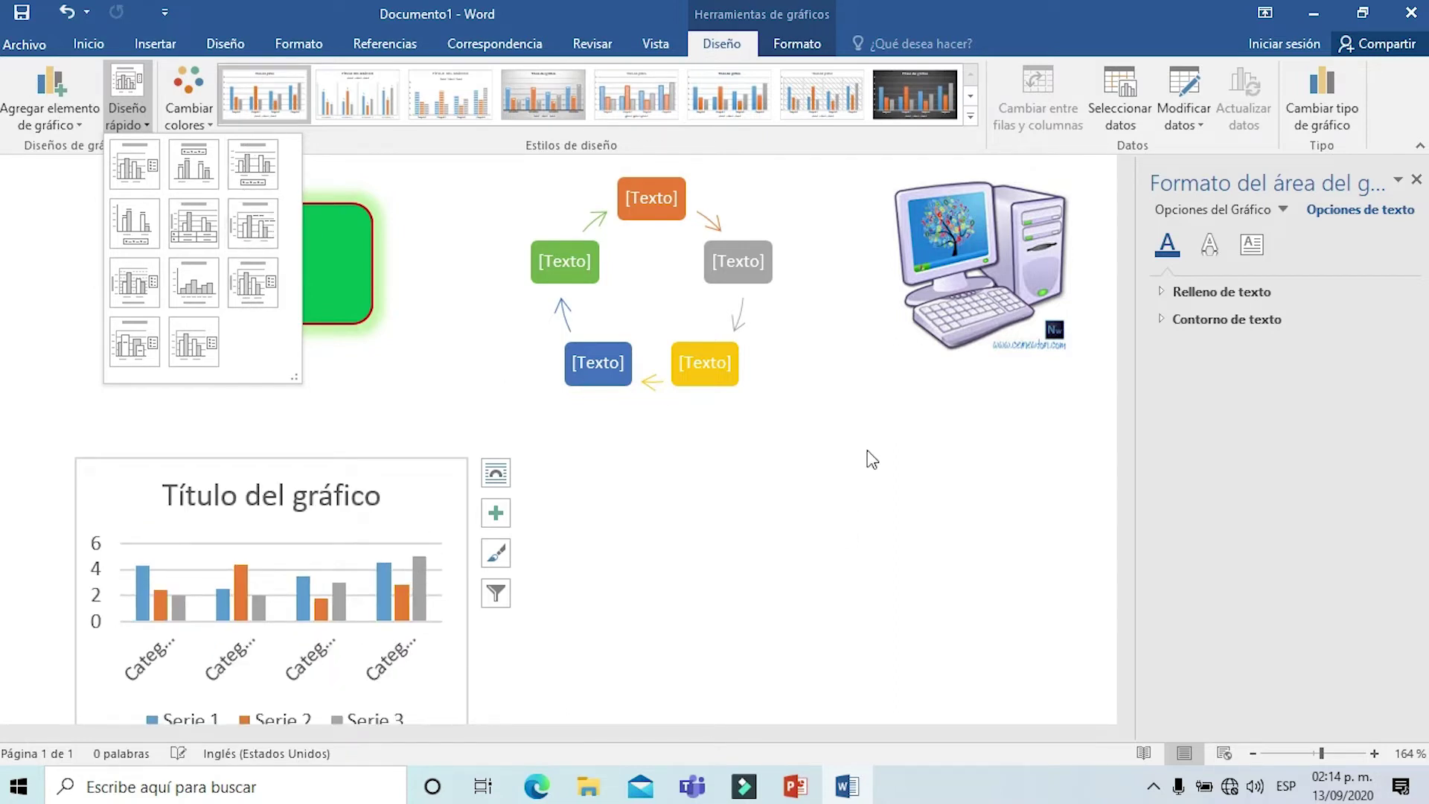
{"action": "left_click", "coordinate": [860, 476]}
Step: Apply the last style in the chart style gallery, with a bold title and shadowed columns, to the column chart
{"action": "left_click", "coordinate": [441, 458]}
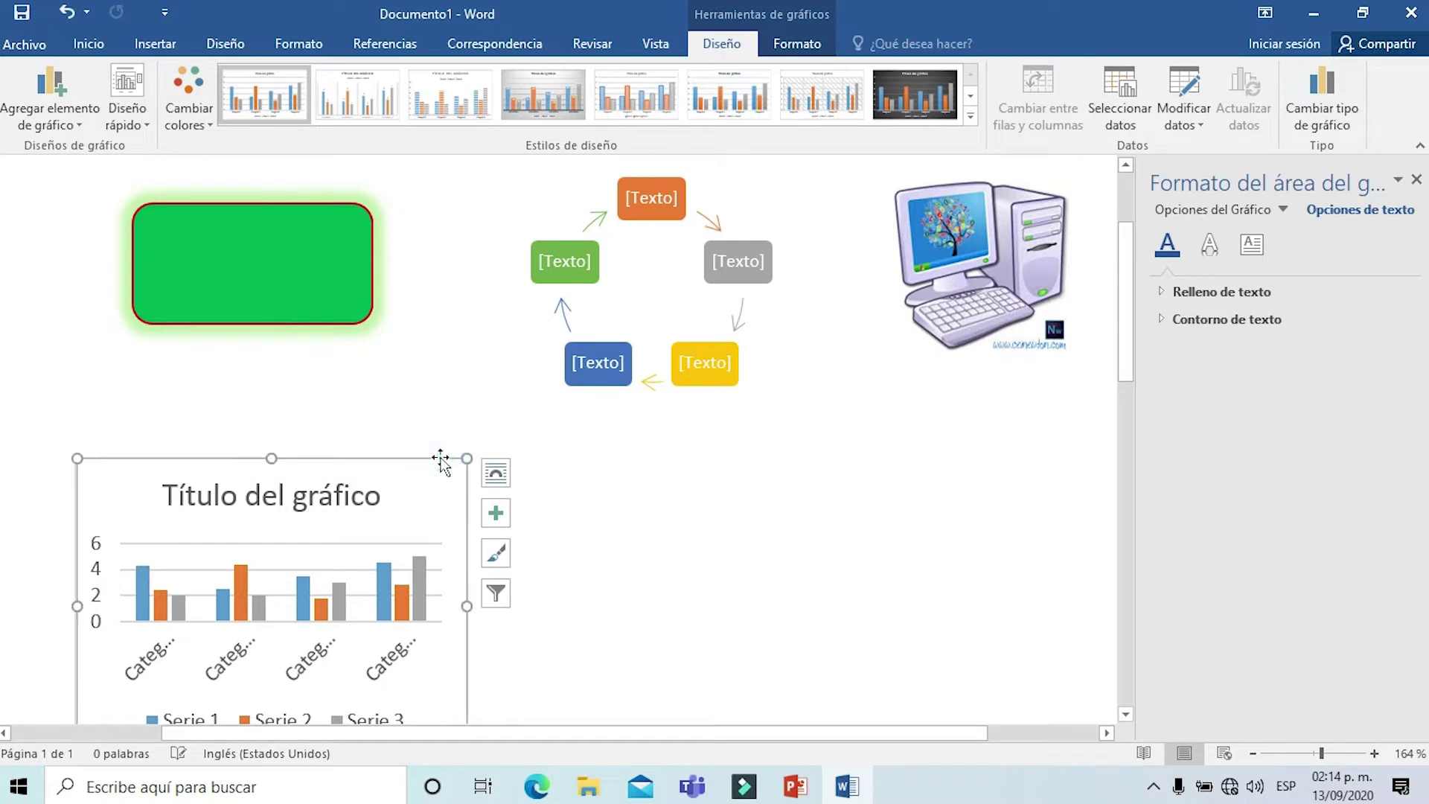
{"action": "left_click", "coordinate": [440, 459]}
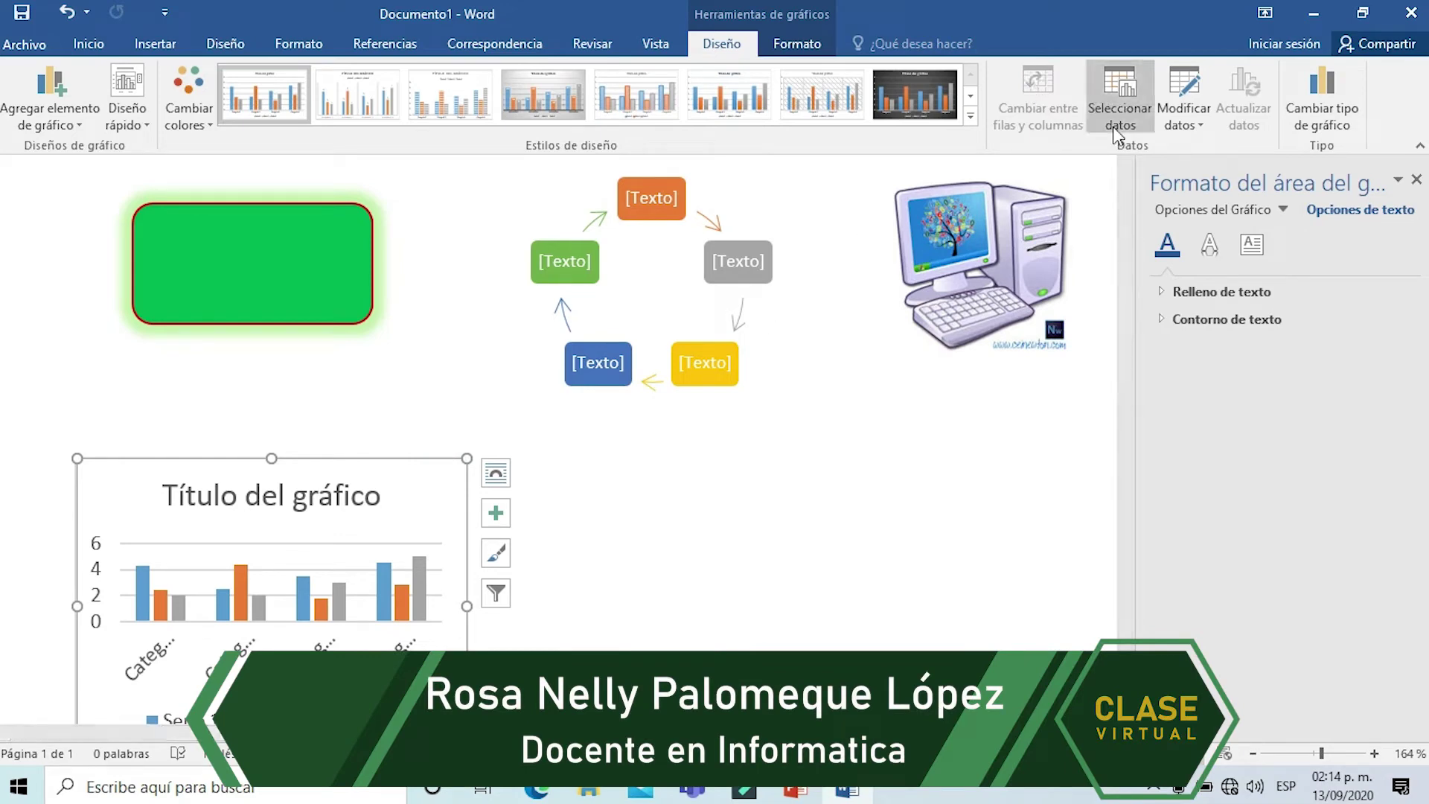
{"action": "left_click", "coordinate": [971, 116]}
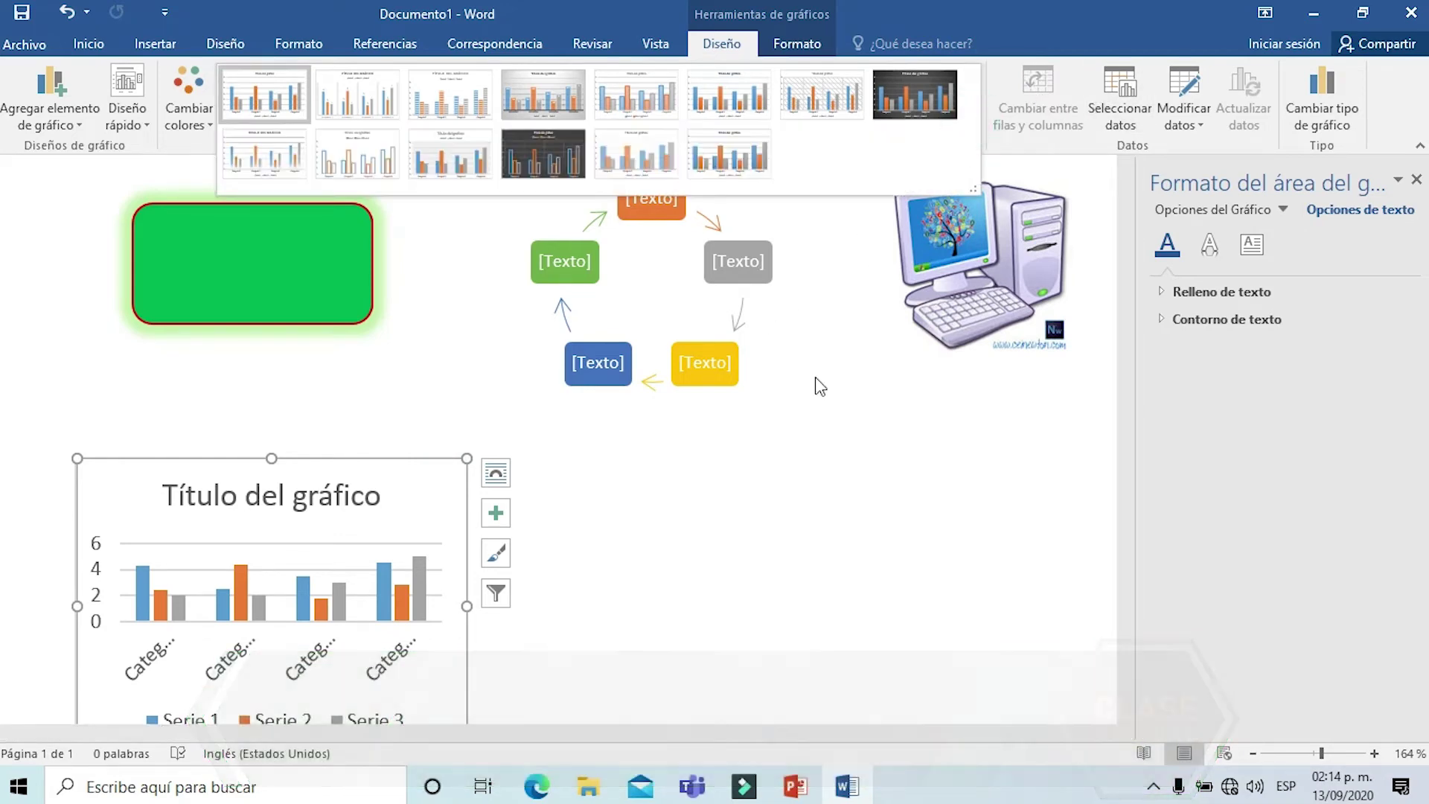
{"action": "left_click", "coordinate": [715, 155]}
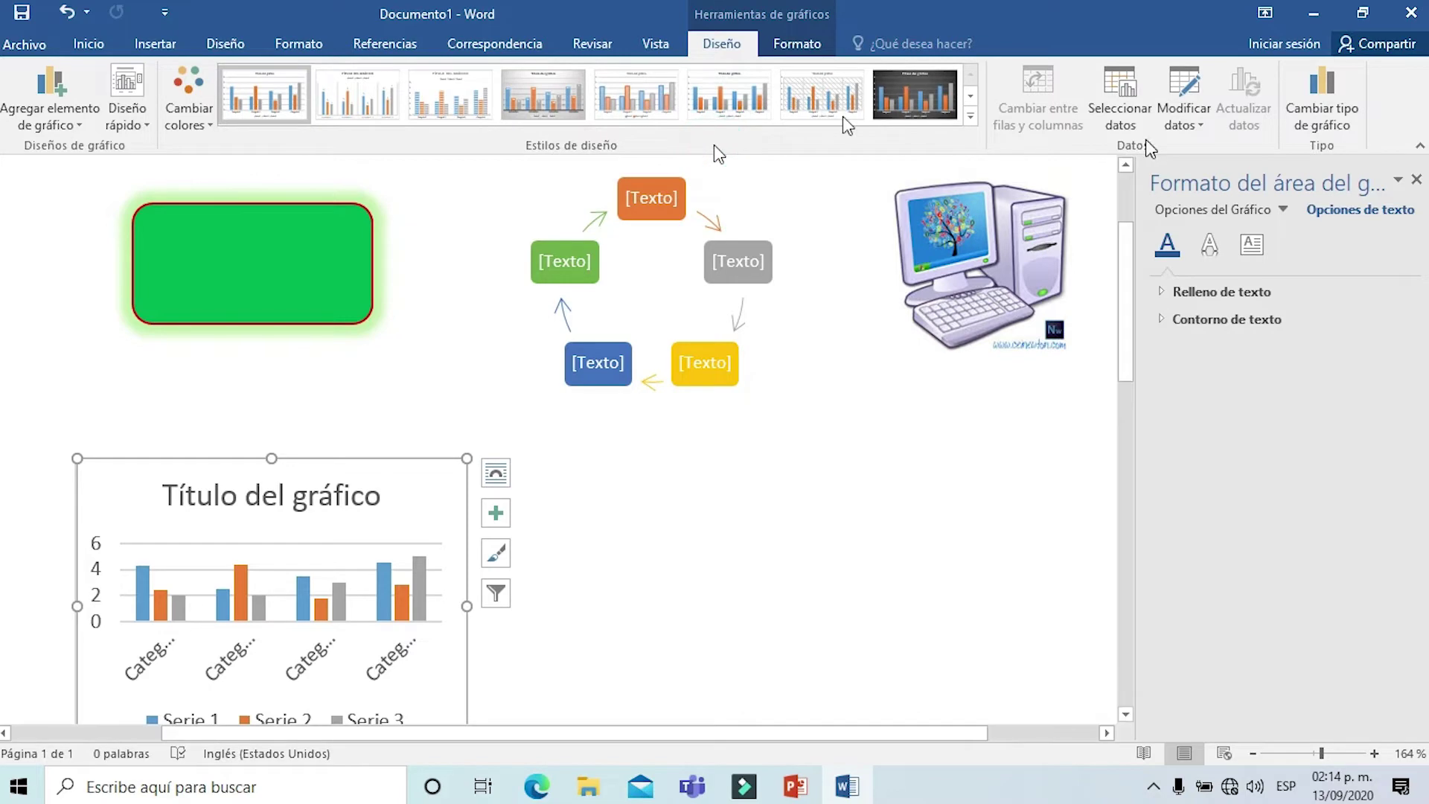
Step: Change the column chart's type to a plain pie chart (Circular)
{"action": "left_click", "coordinate": [1317, 104]}
{"action": "left_click", "coordinate": [472, 256]}
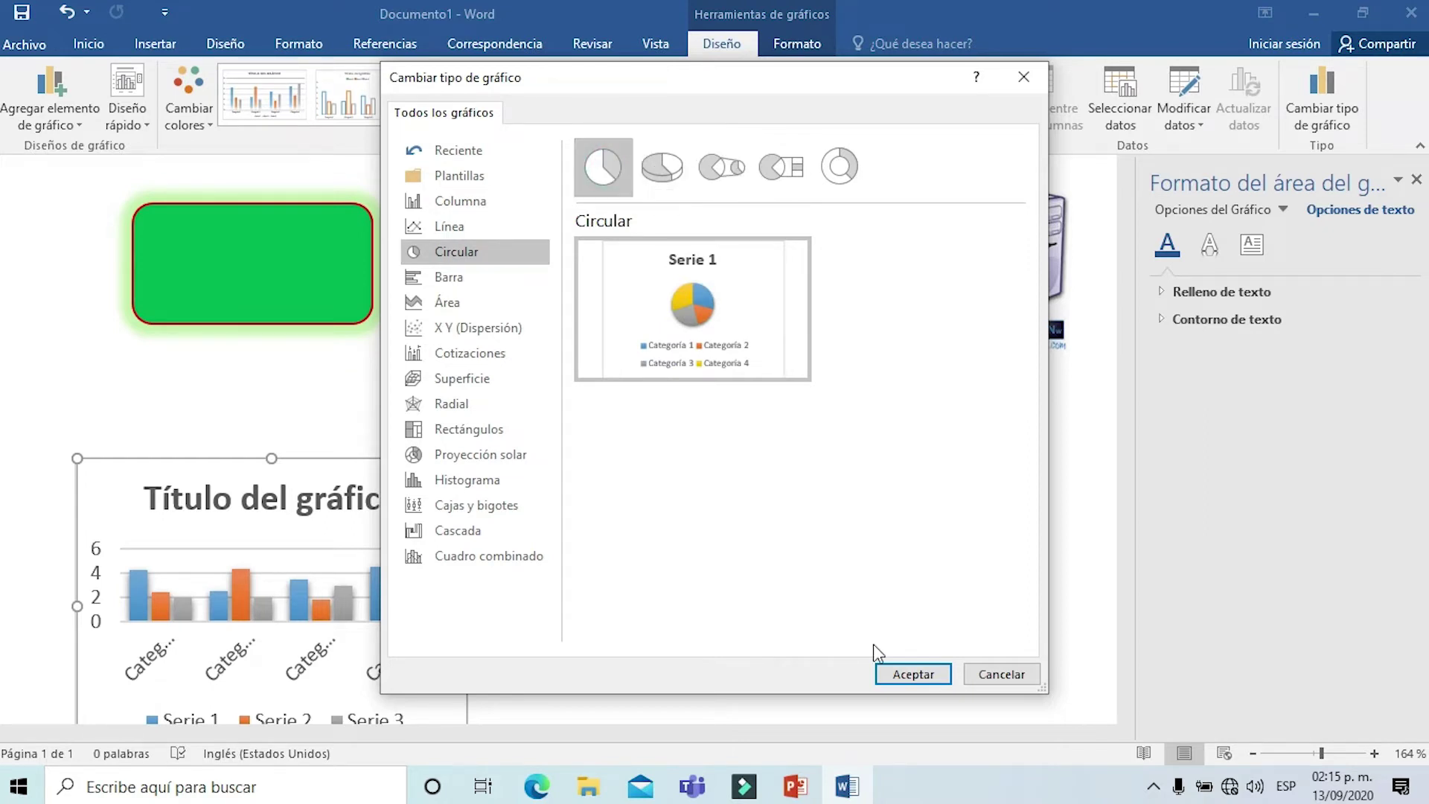
{"action": "left_click", "coordinate": [916, 673]}
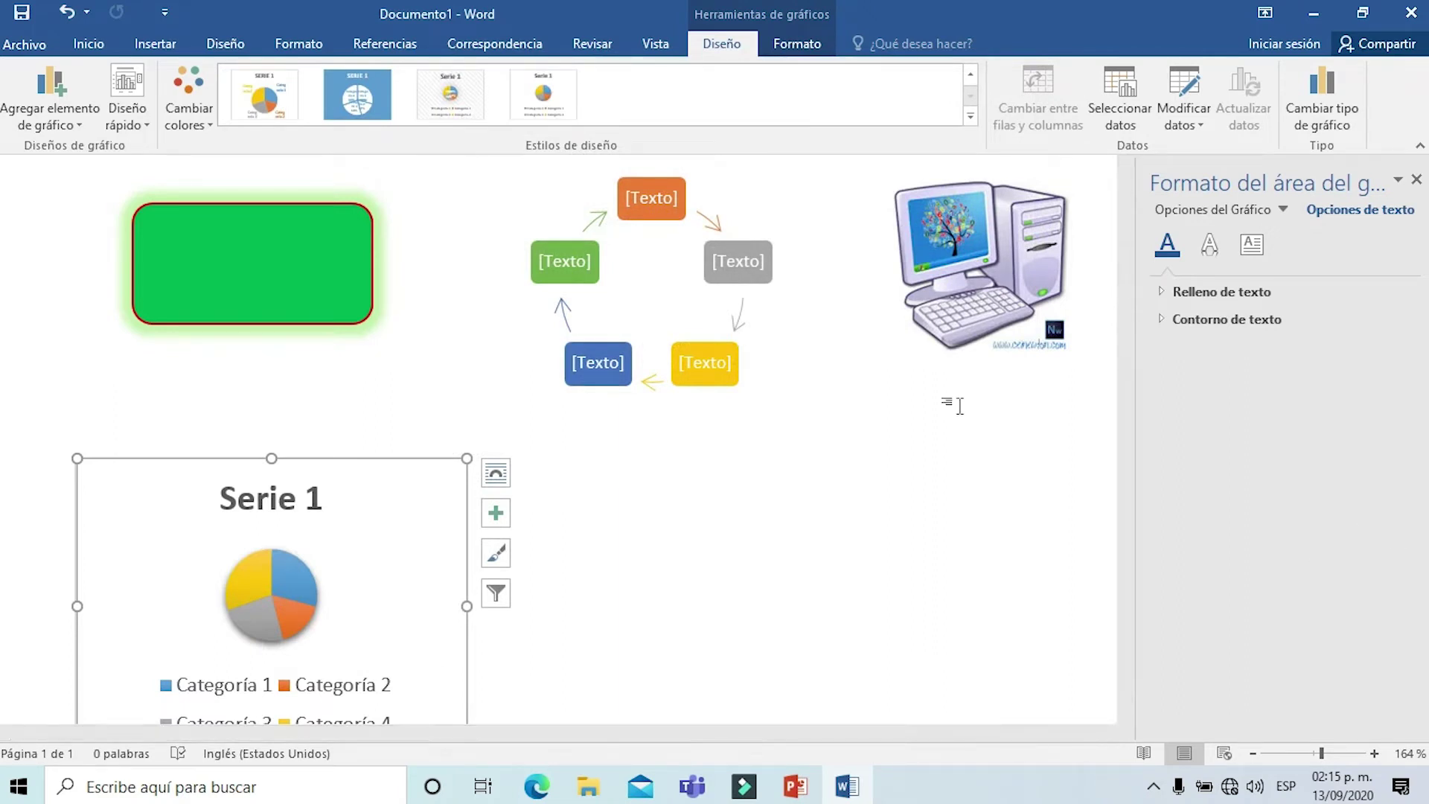
Step: Save the document as PRUEBA 1 in the Escritorio folder on this PC and close it
{"action": "left_click_drag", "start_coordinate": [1128, 346], "coordinate": [1127, 286]}
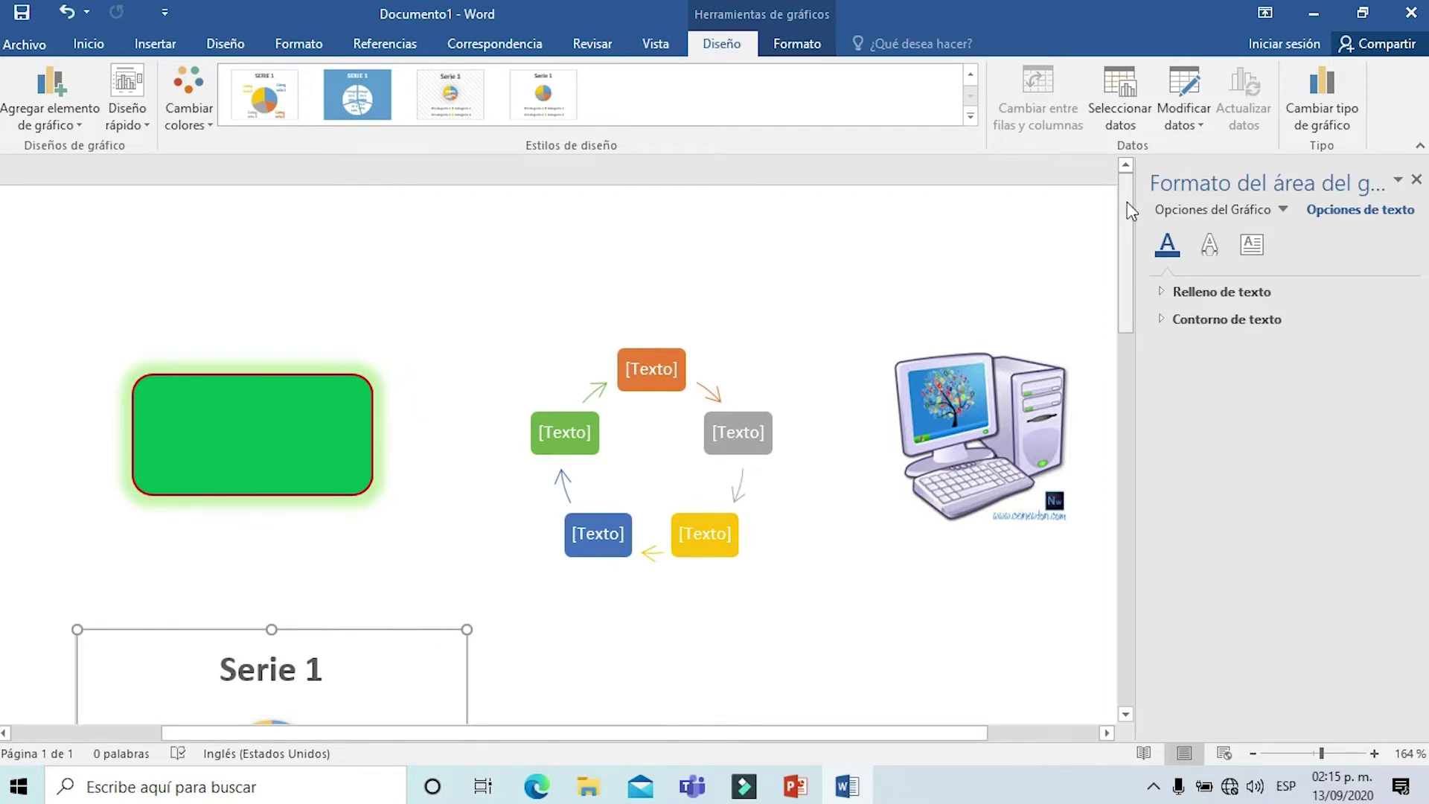
{"action": "left_click", "coordinate": [24, 43]}
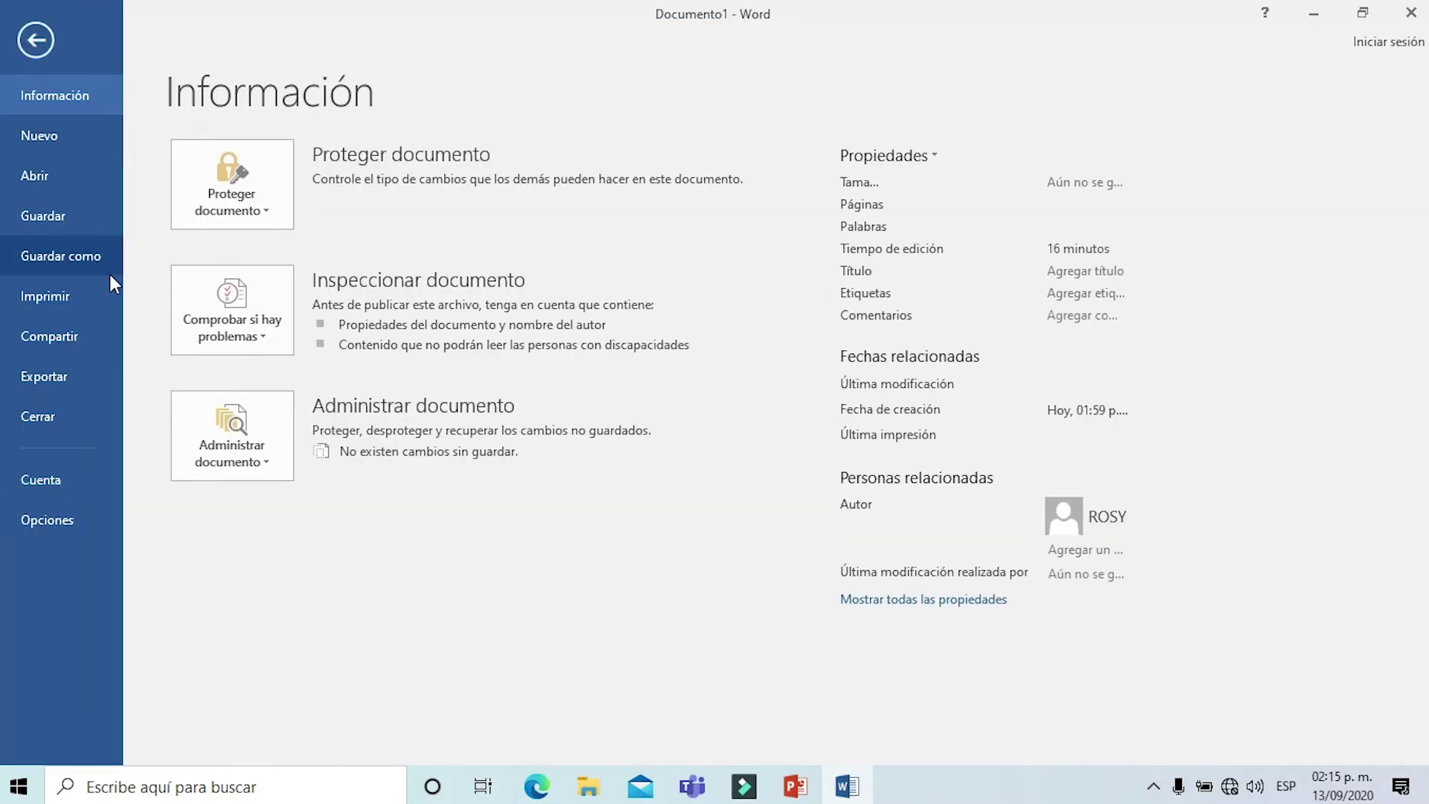
{"action": "left_click", "coordinate": [86, 257]}
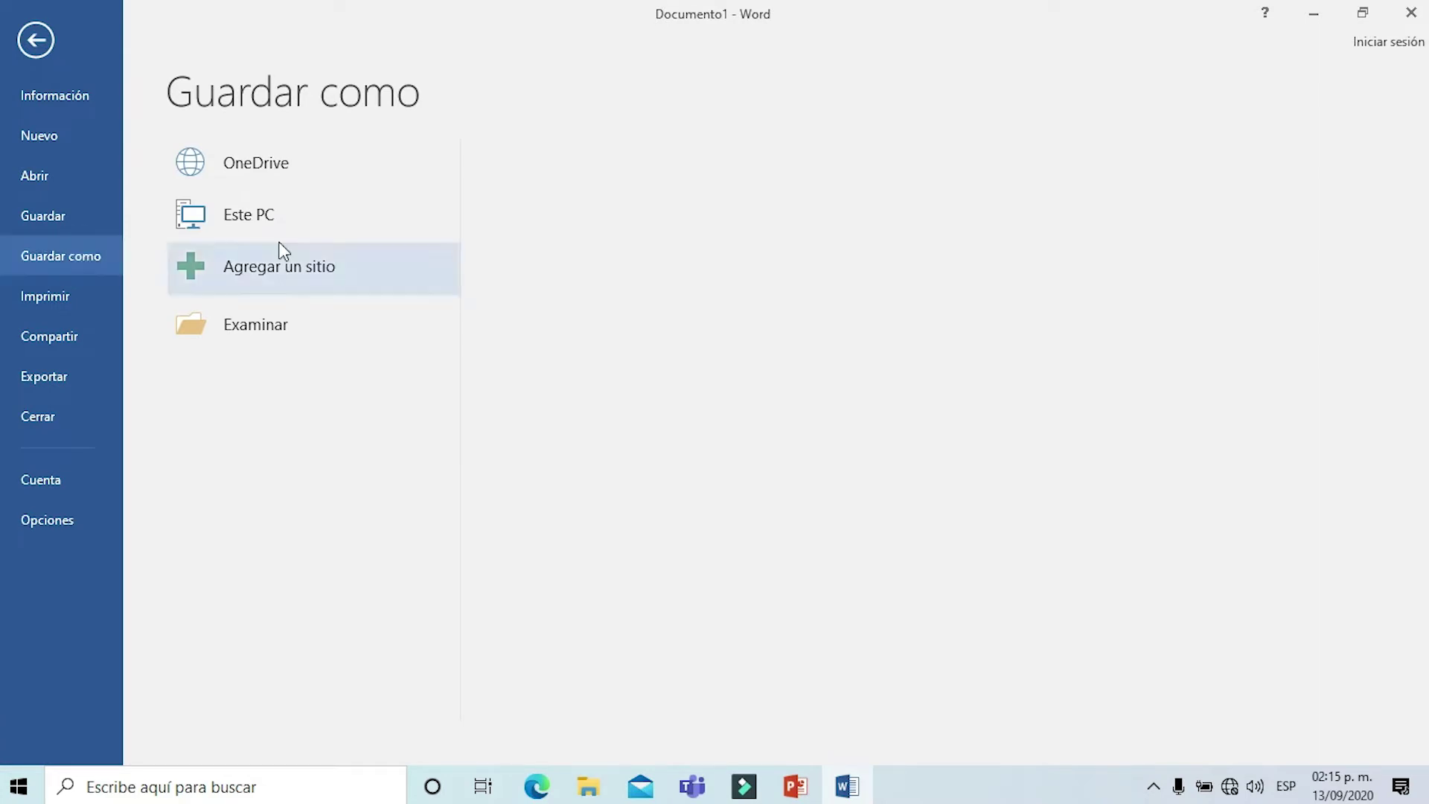
{"action": "left_click", "coordinate": [322, 221]}
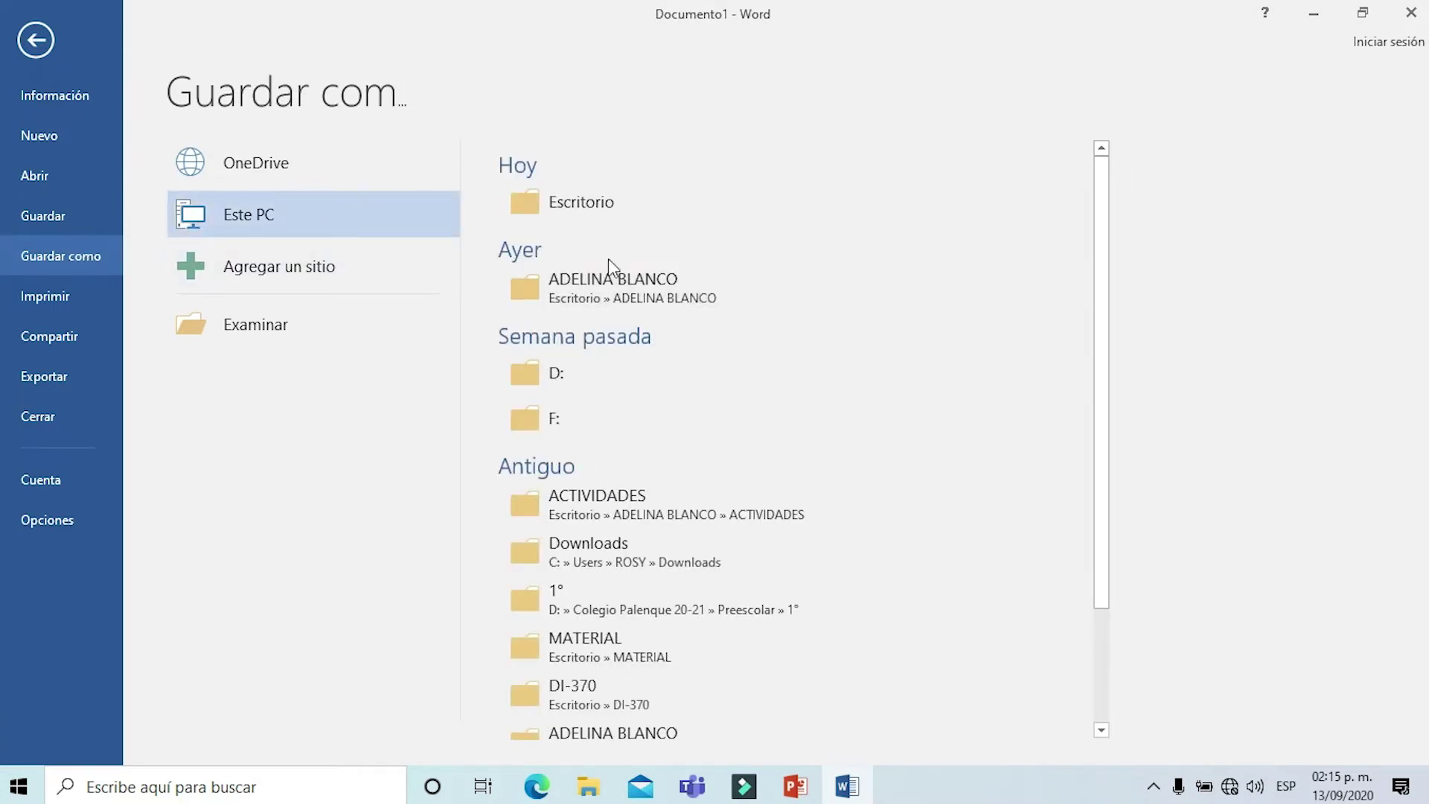
{"action": "left_click", "coordinate": [579, 201]}
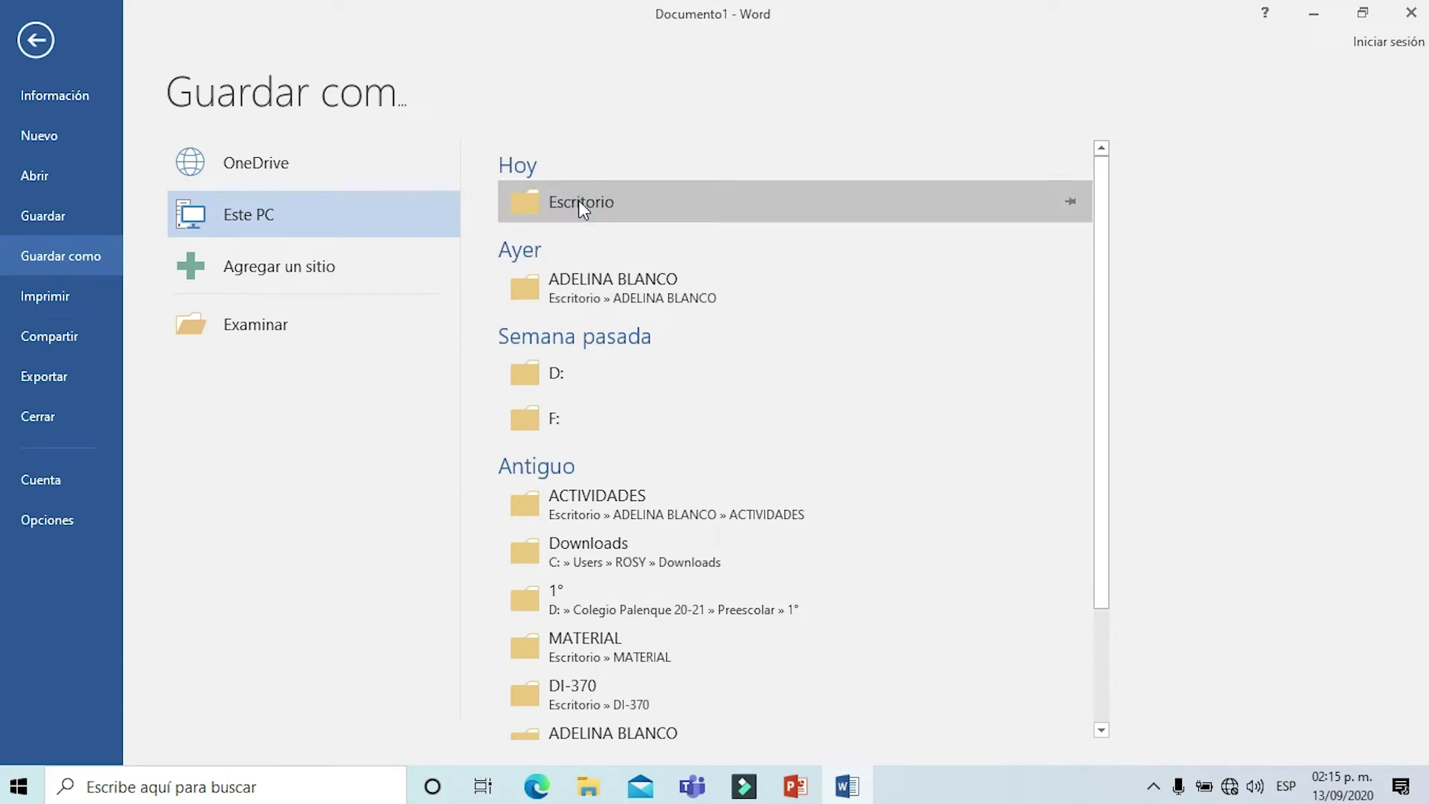
{"action": "type", "text": "PRUEBA 1"}
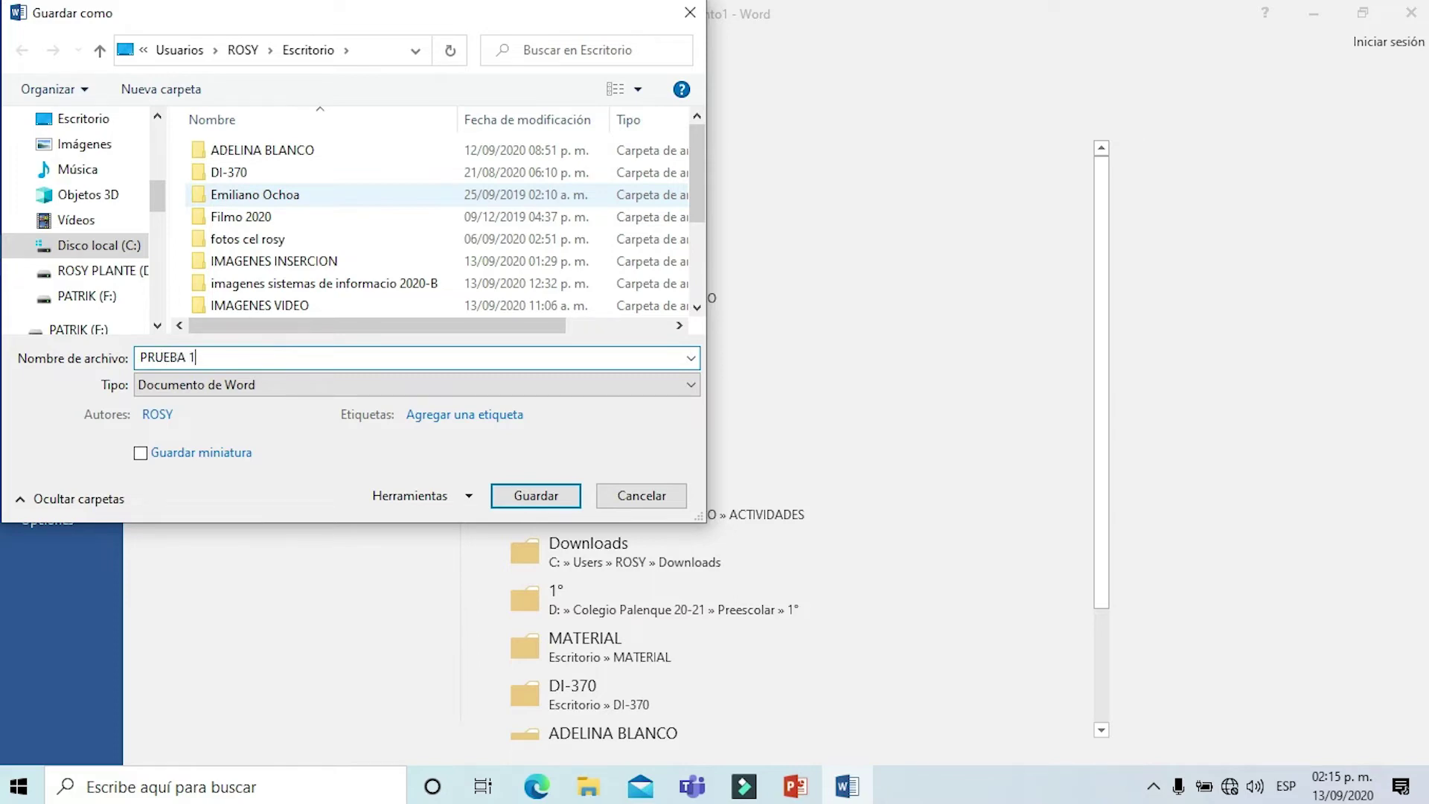
{"action": "key", "text": "Return"}
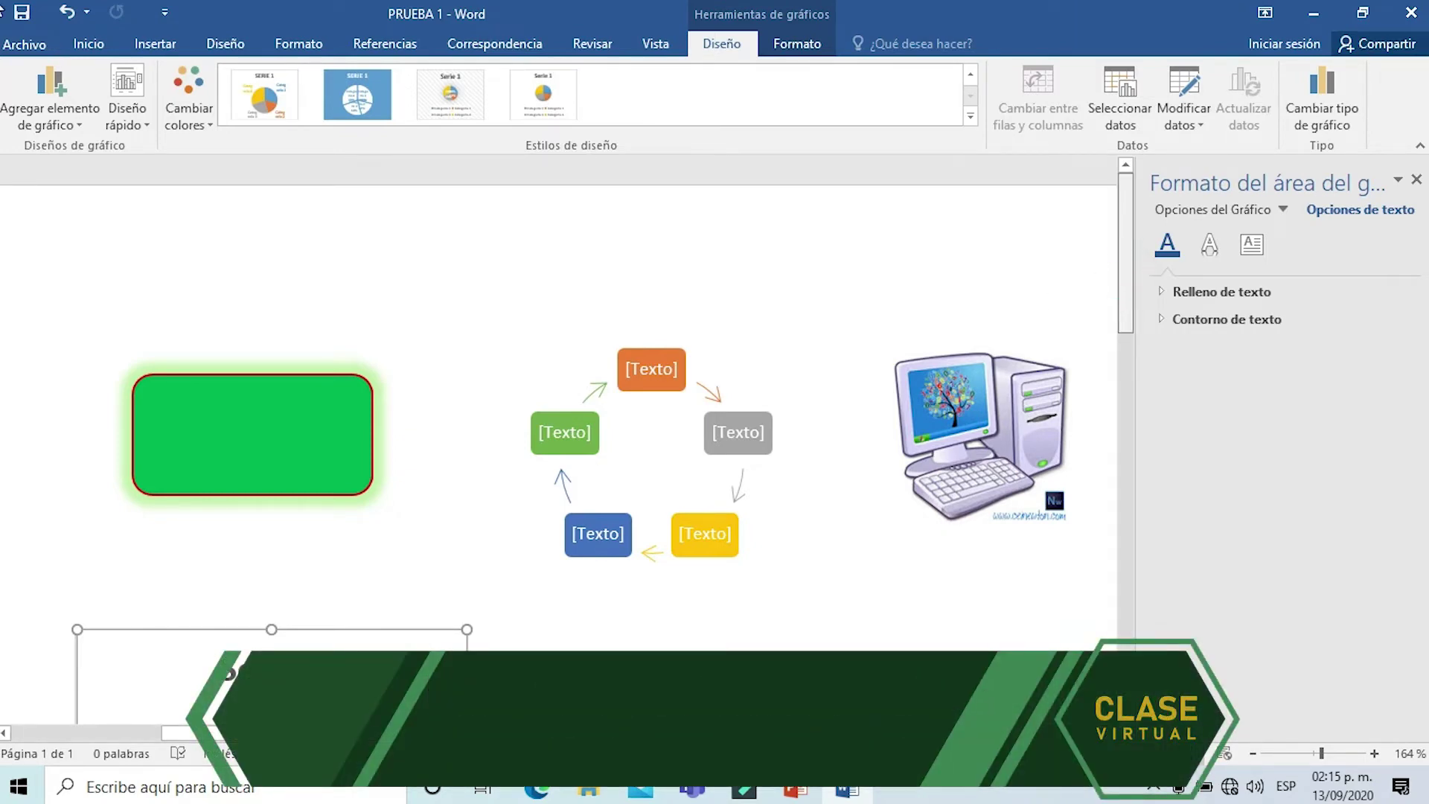
{"action": "left_click", "coordinate": [1412, 14]}
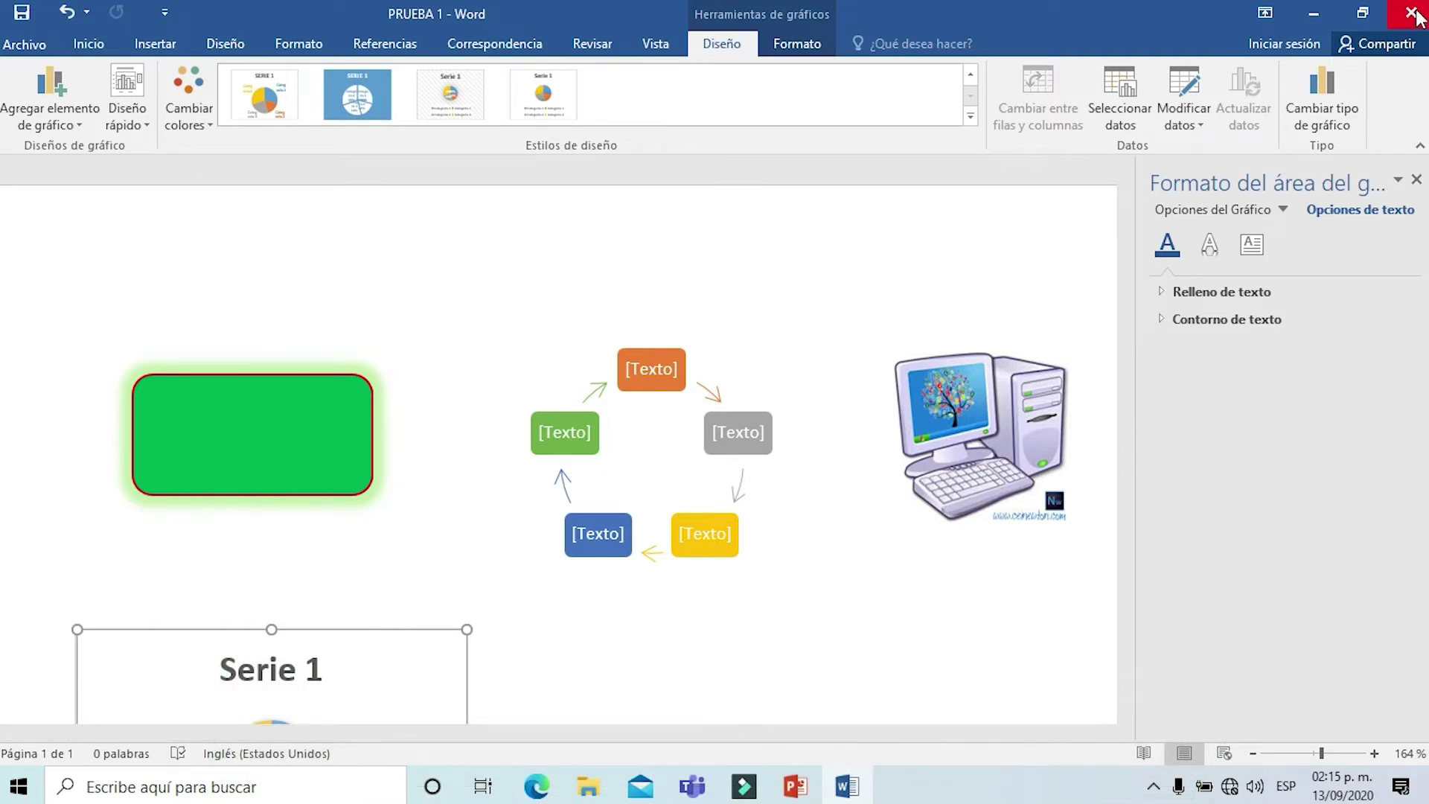
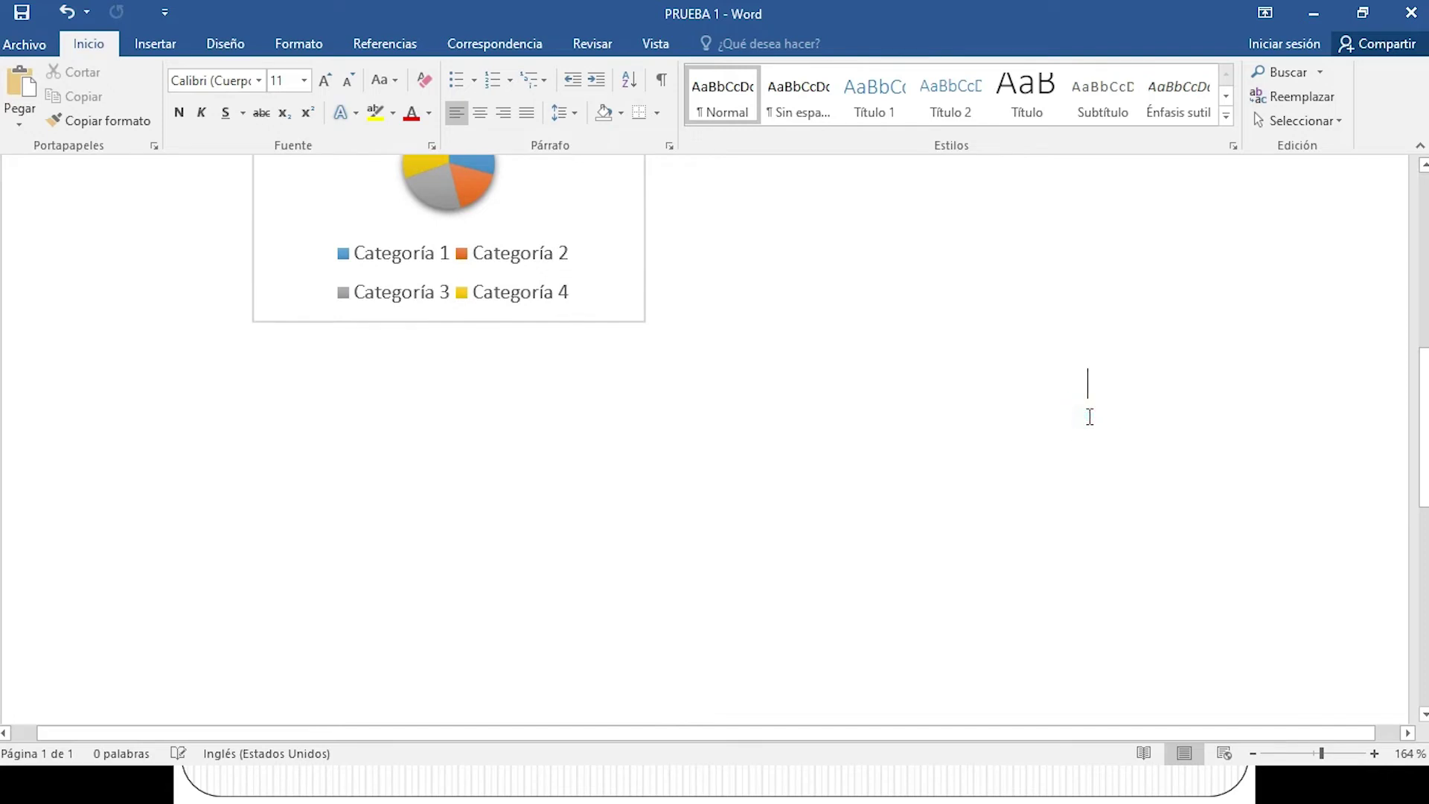
Step: Add about a dozen empty paragraphs to bring the cursor well below the pie chart
{"action": "key", "text": "Return"}
{"action": "key", "text": "Return"}
{"action": "key", "text": "Return"}
{"action": "key", "text": "Return"}
{"action": "key", "text": "Return"}
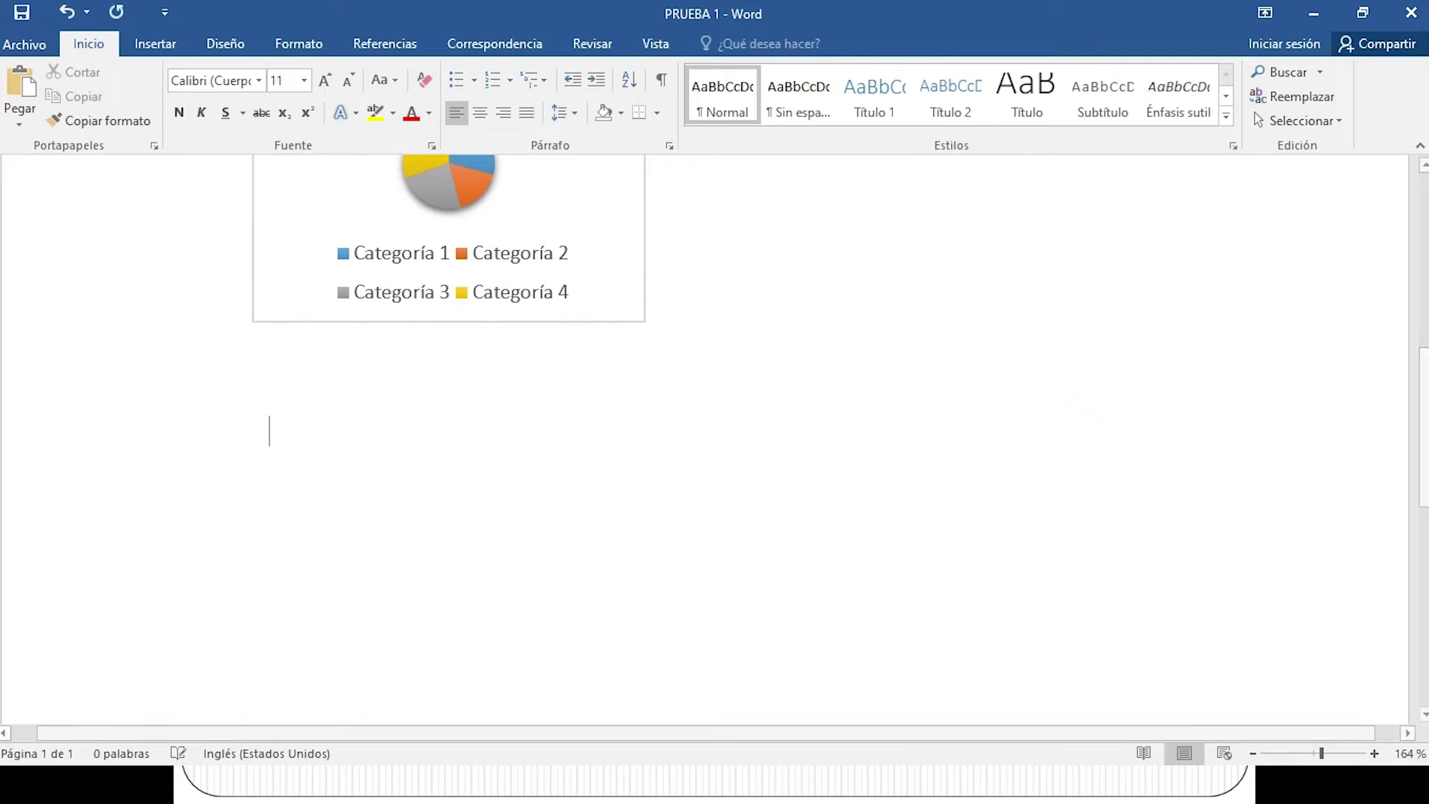
{"action": "key", "text": "Return"}
{"action": "key", "text": "Return"}
{"action": "key", "text": "Return"}
{"action": "key", "text": "Return"}
{"action": "key", "text": "Return"}
{"action": "key", "text": "Return"}
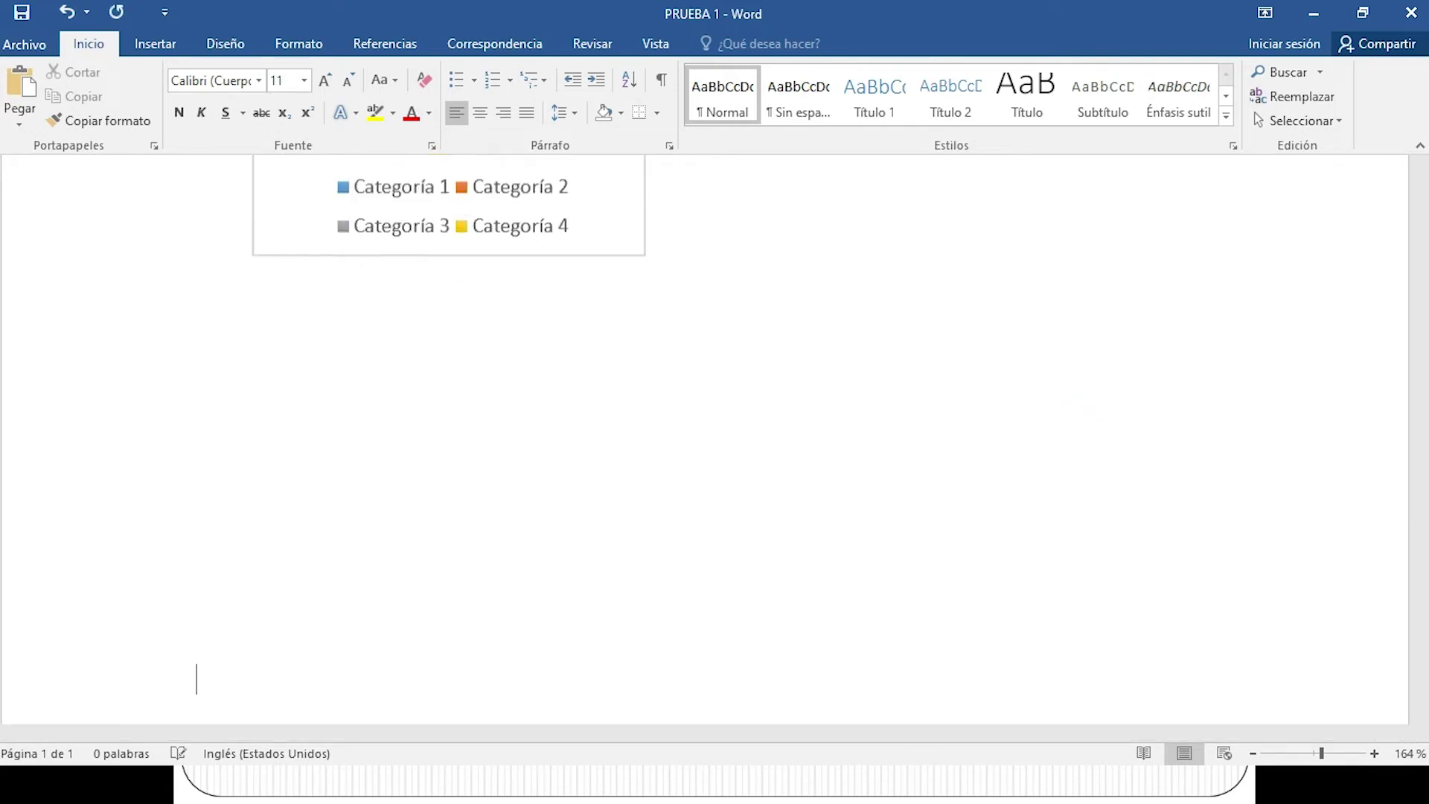
{"action": "key", "text": "Return"}
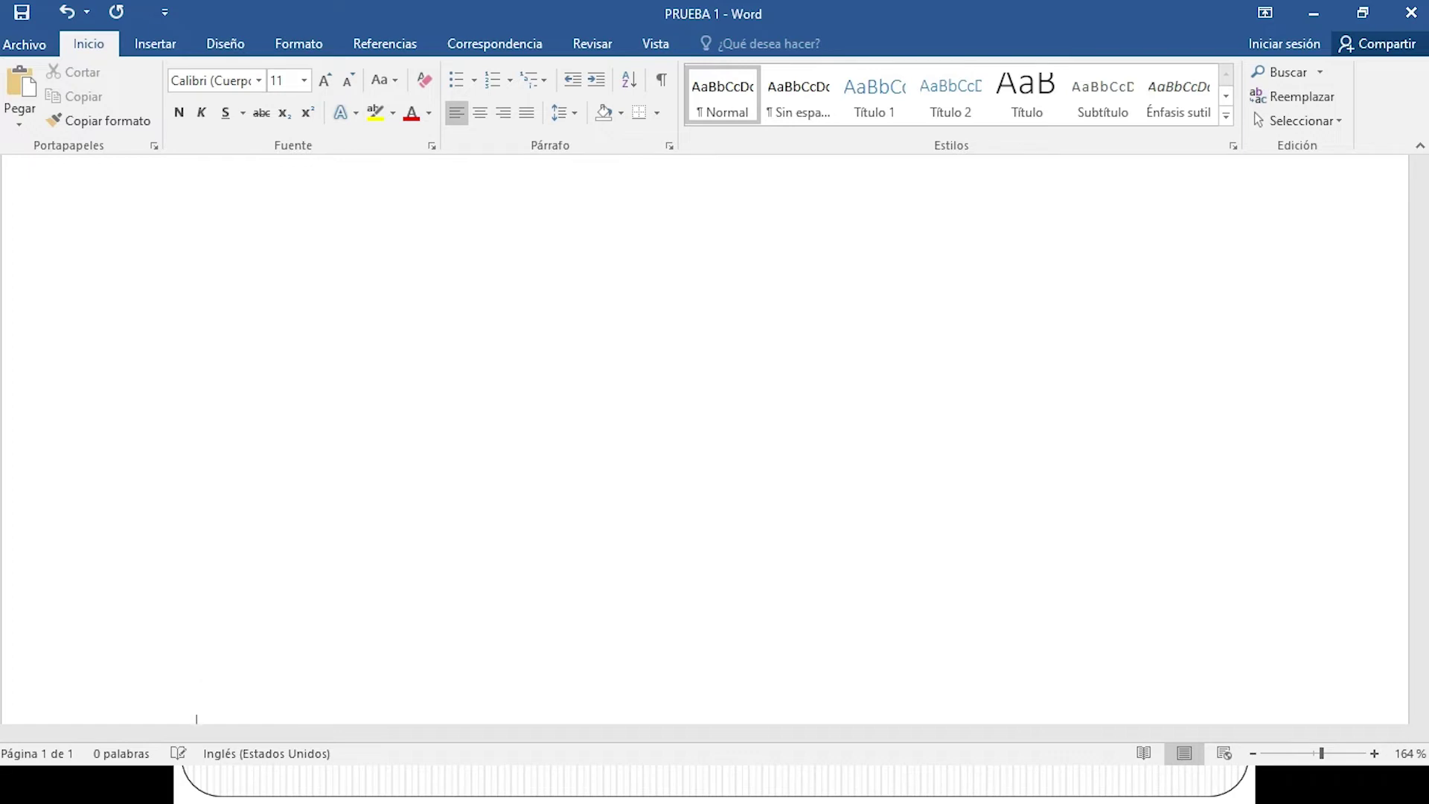
Step: Add about a dozen more empty paragraphs to carry the cursor onto page 2, well below its header
{"action": "key", "text": "Return"}
{"action": "key", "text": "Return"}
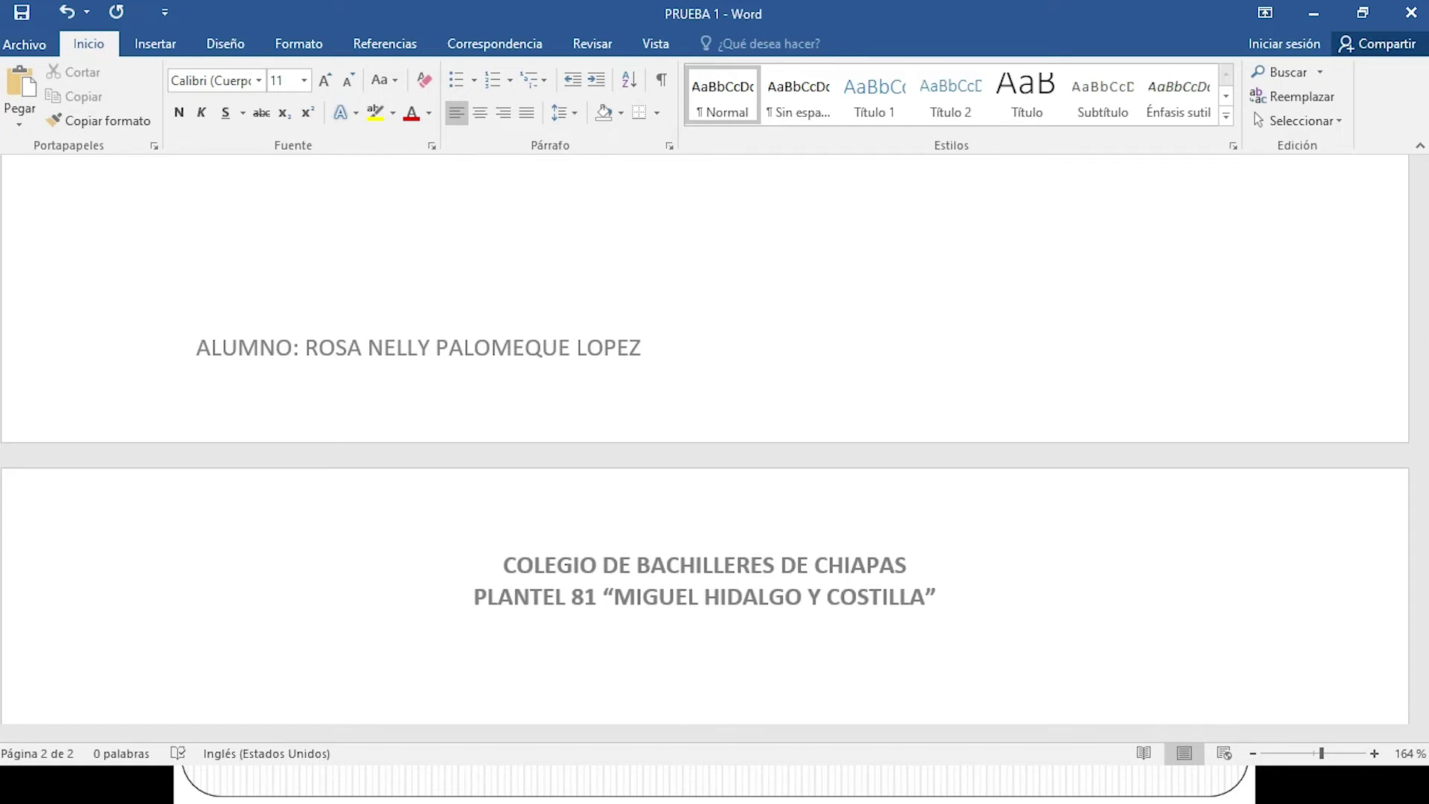
{"action": "key", "text": "Return"}
{"action": "key", "text": "Return"}
{"action": "key", "text": "Return"}
{"action": "key", "text": "Return"}
{"action": "key", "text": "Return"}
{"action": "key", "text": "Return"}
{"action": "key", "text": "Return"}
{"action": "key", "text": "Return"}
{"action": "key", "text": "Return"}
{"action": "key", "text": "Return"}
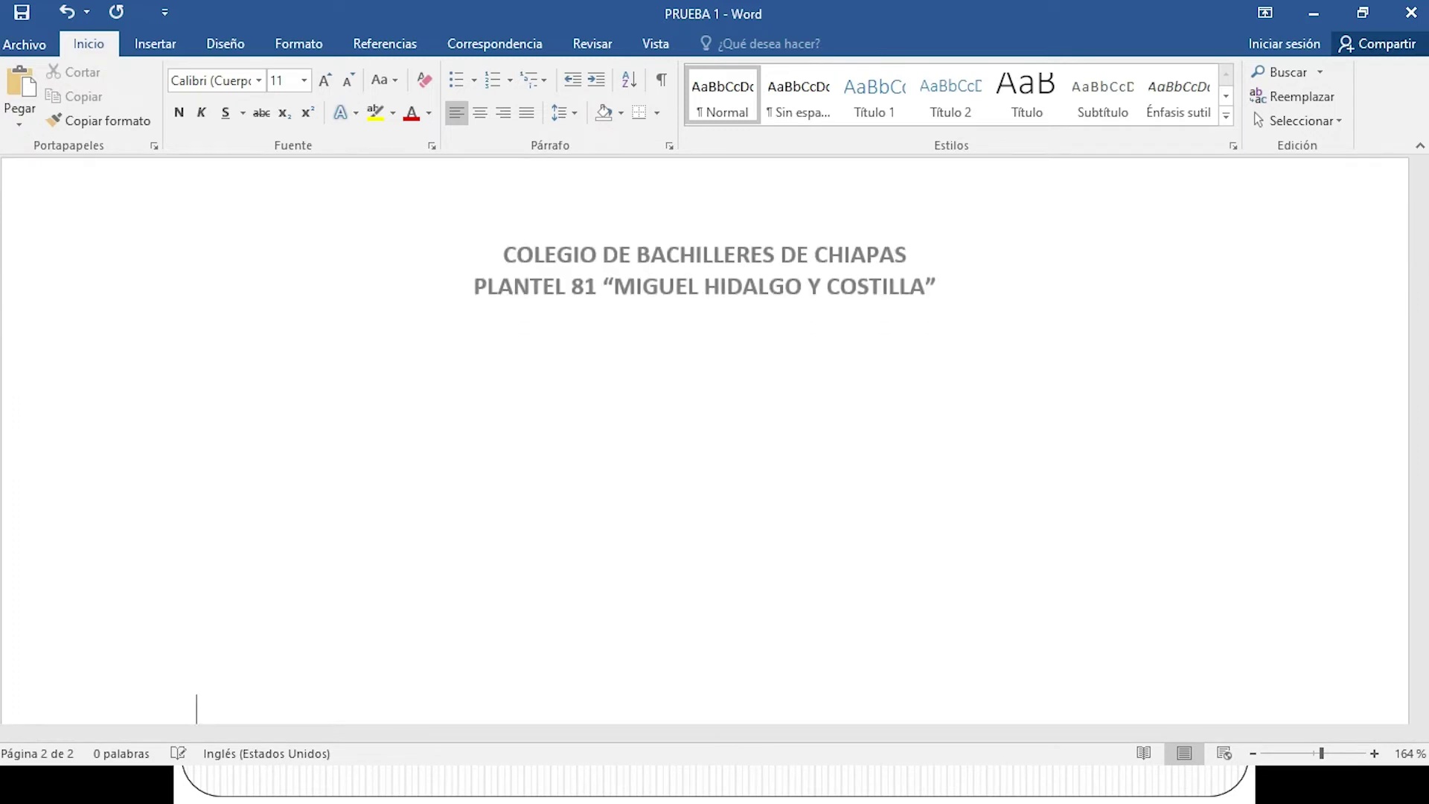
Step: Insert a simple text box (Cuadro de texto simple), clear its placeholder text and place it at the left margin below the page 2 header
{"action": "scroll", "coordinate": [868, 175], "scroll_direction": "down", "scroll_amount": 1}
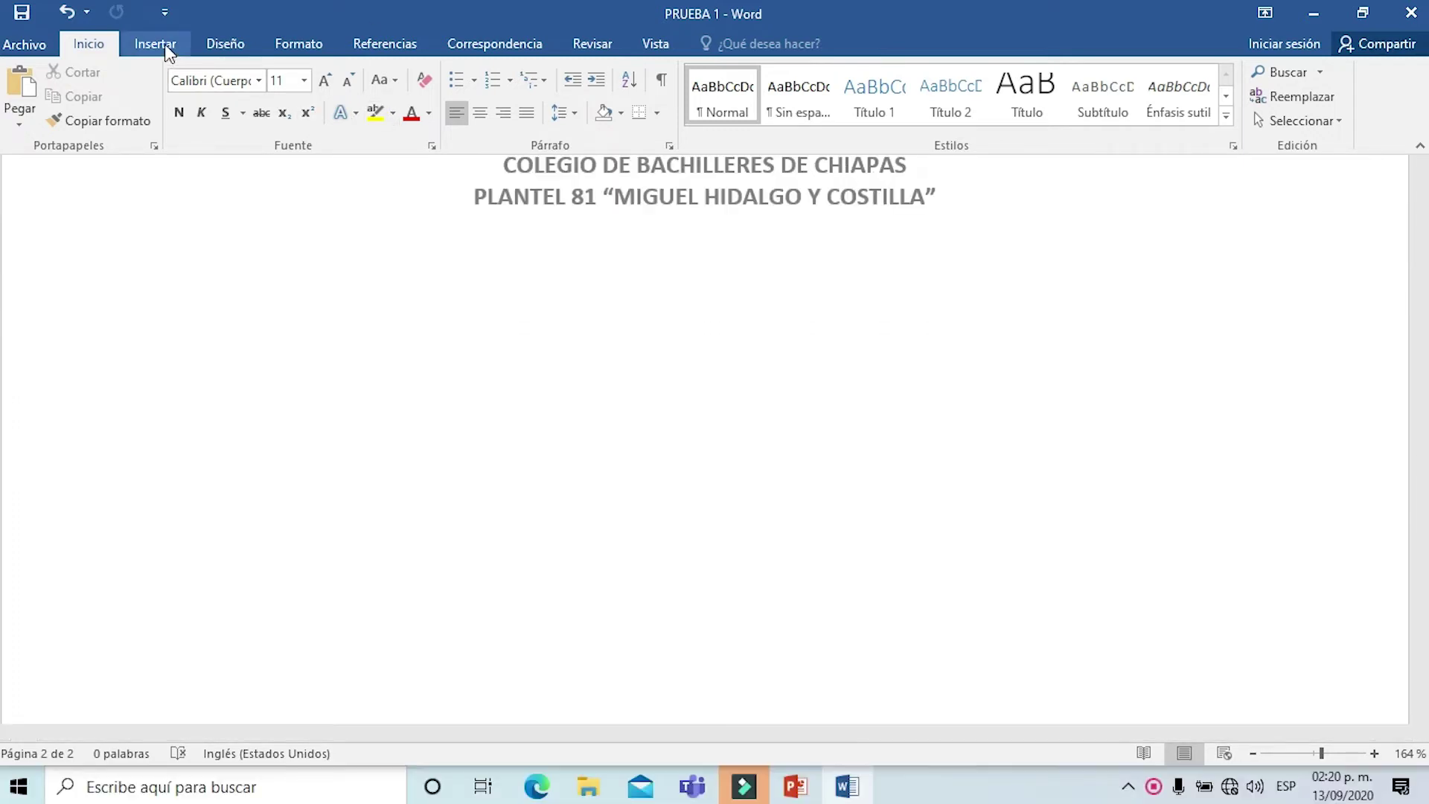
{"action": "left_click", "coordinate": [157, 44]}
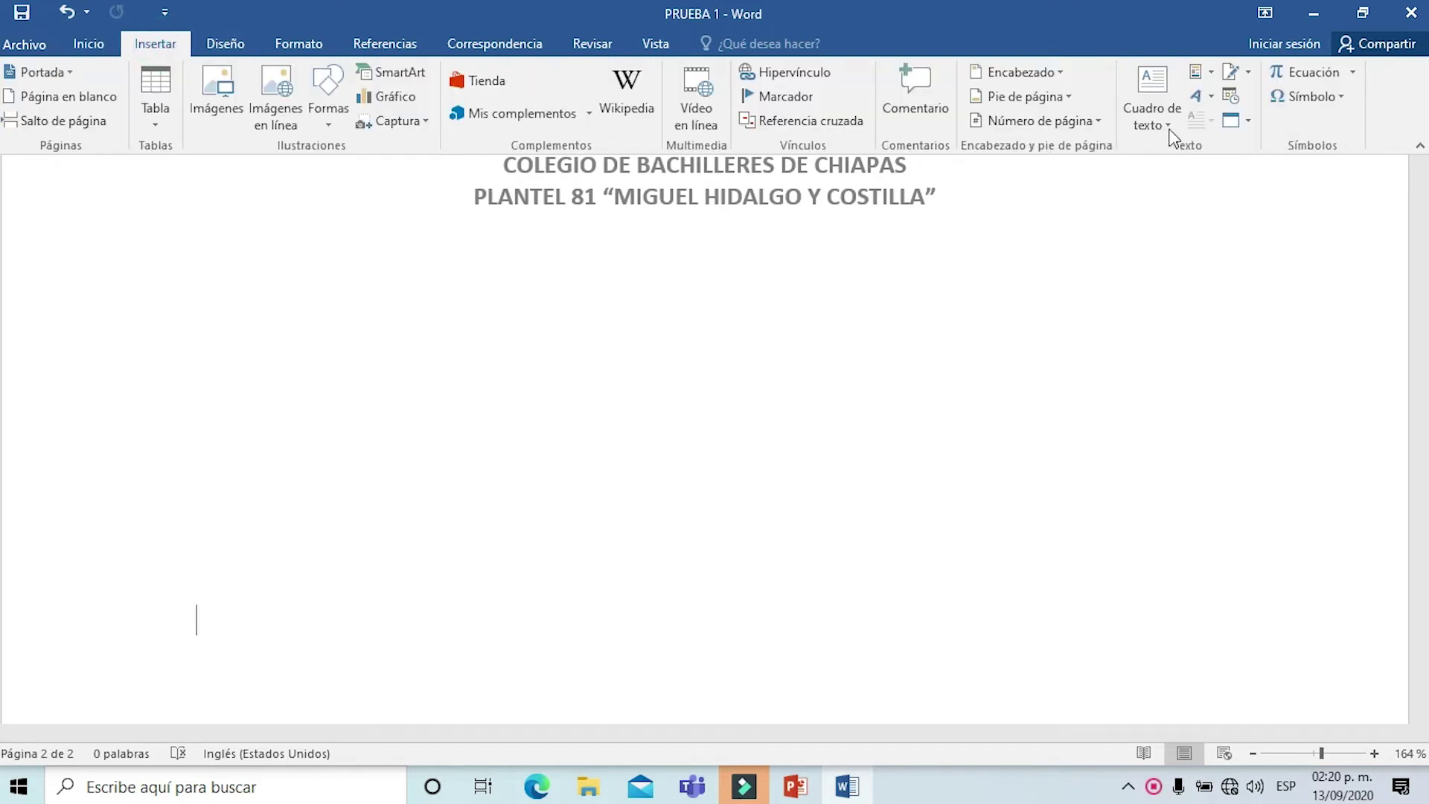
{"action": "left_click", "coordinate": [1132, 103]}
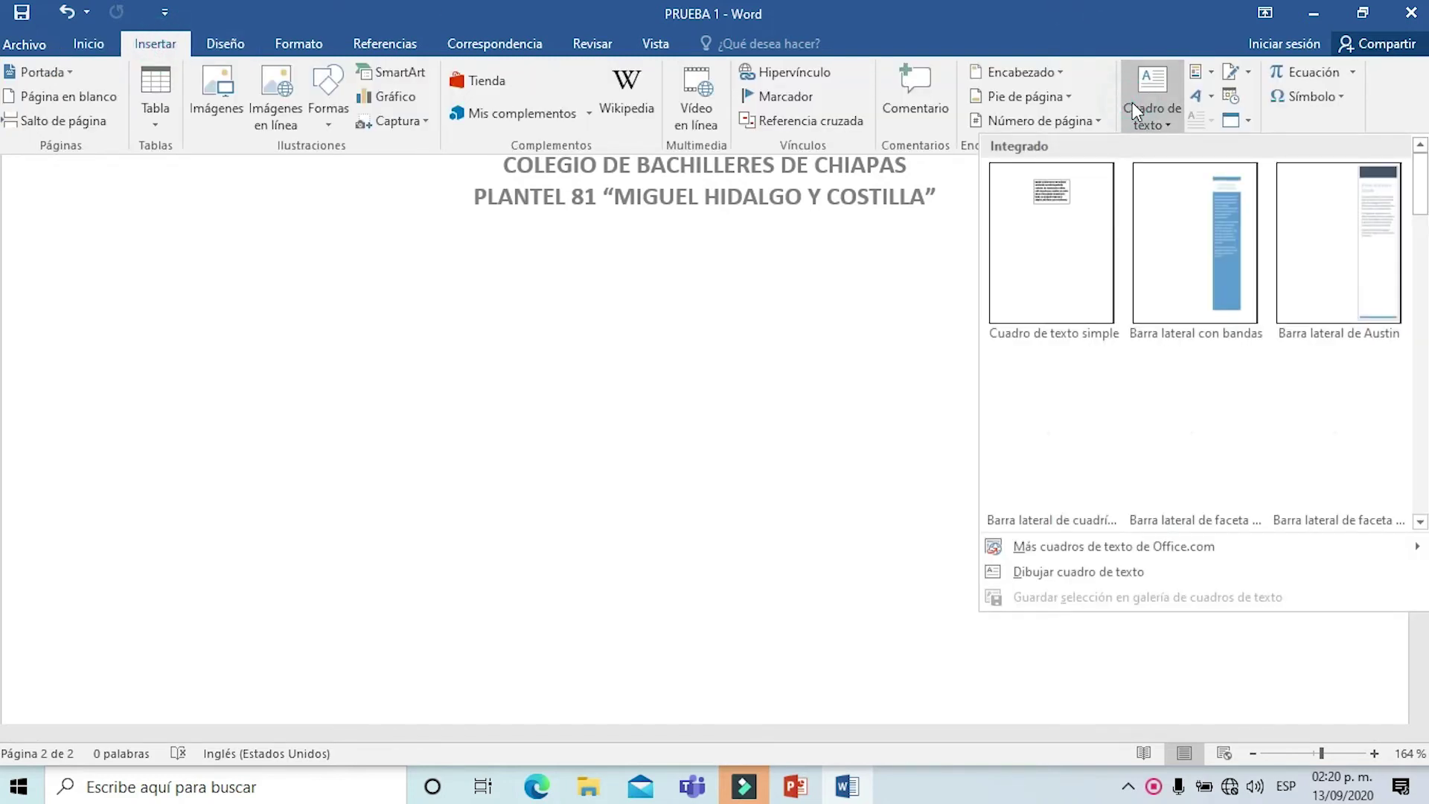
{"action": "left_click", "coordinate": [1014, 230]}
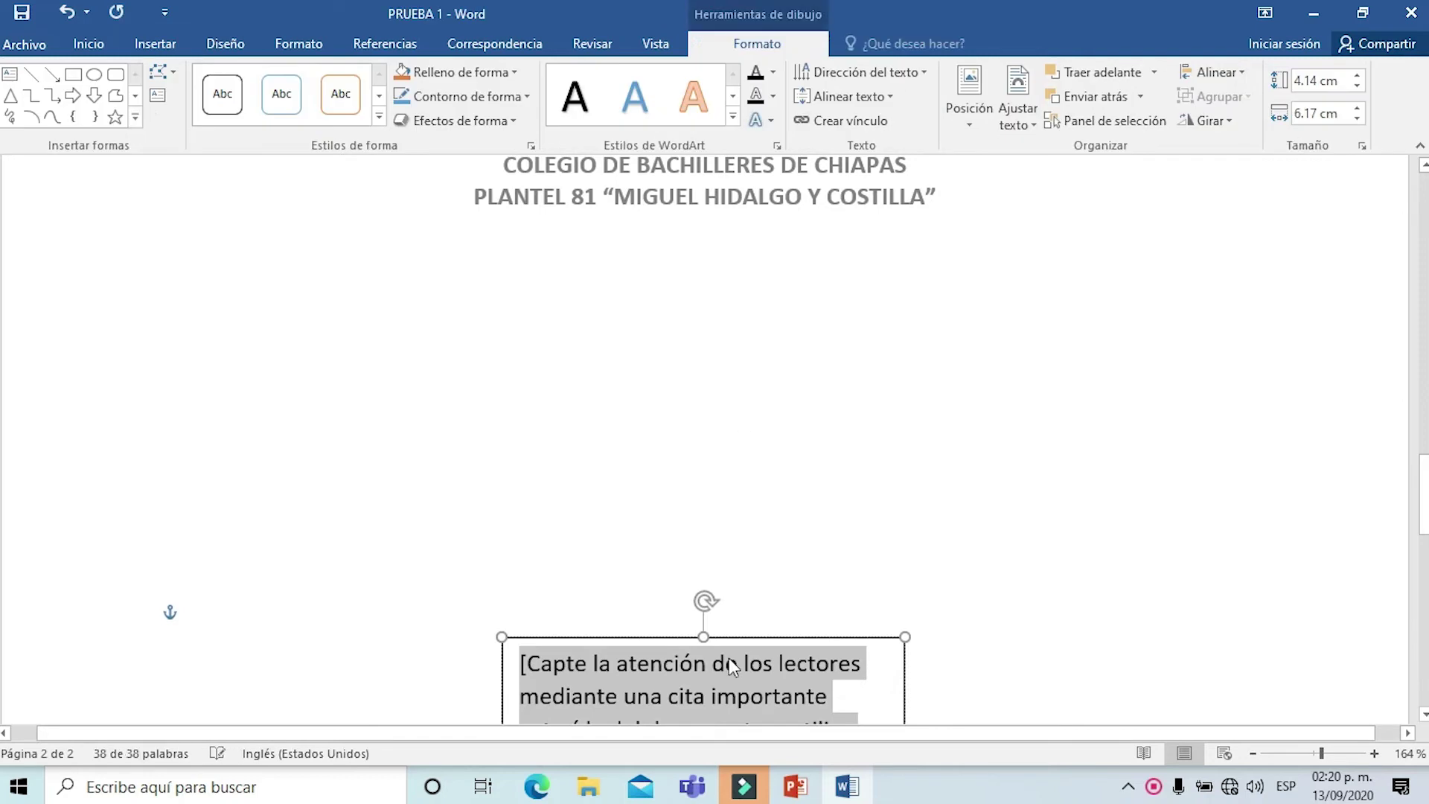
{"action": "key", "text": "Delete"}
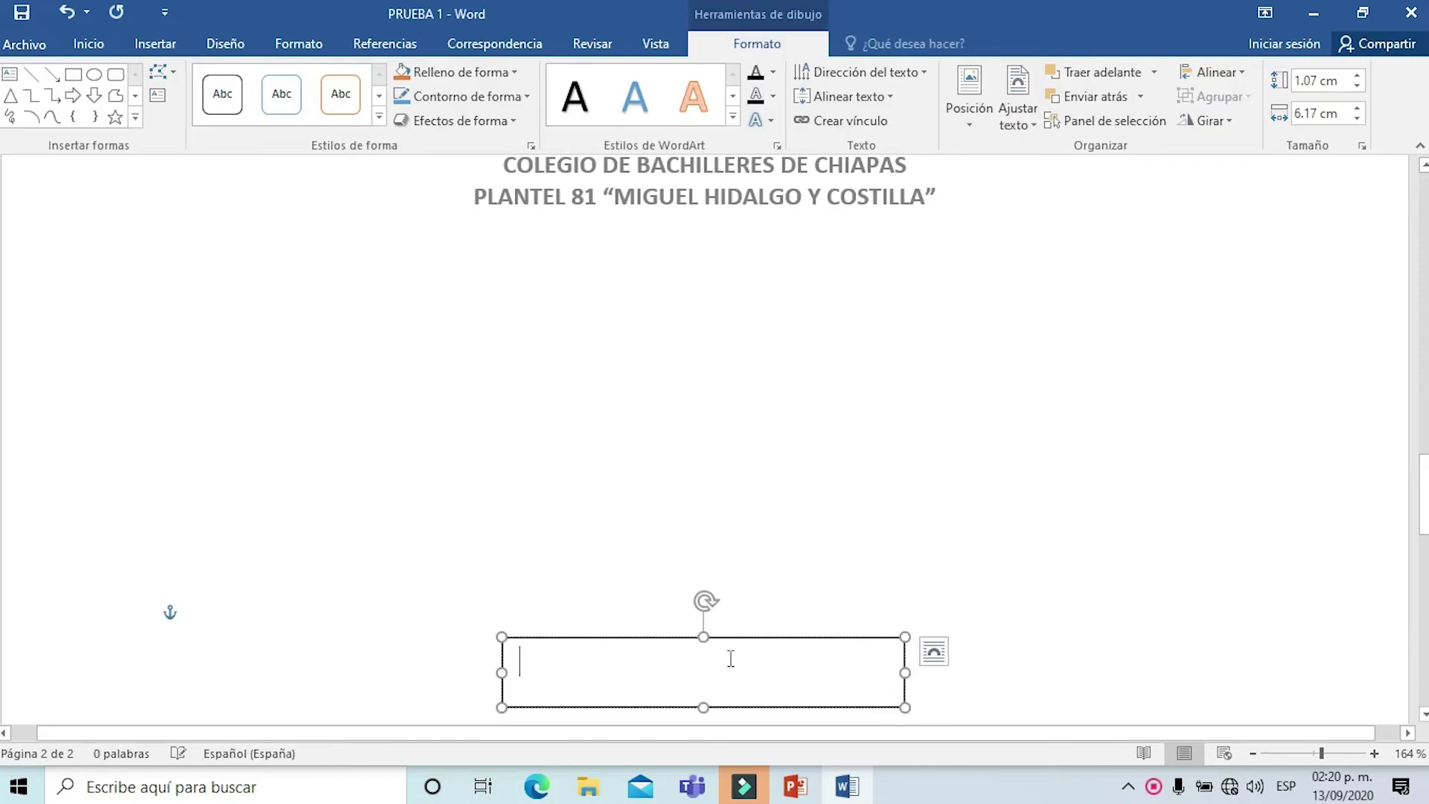
{"action": "left_click", "coordinate": [655, 640]}
{"action": "left_click_drag", "start_coordinate": [655, 640], "coordinate": [351, 343]}
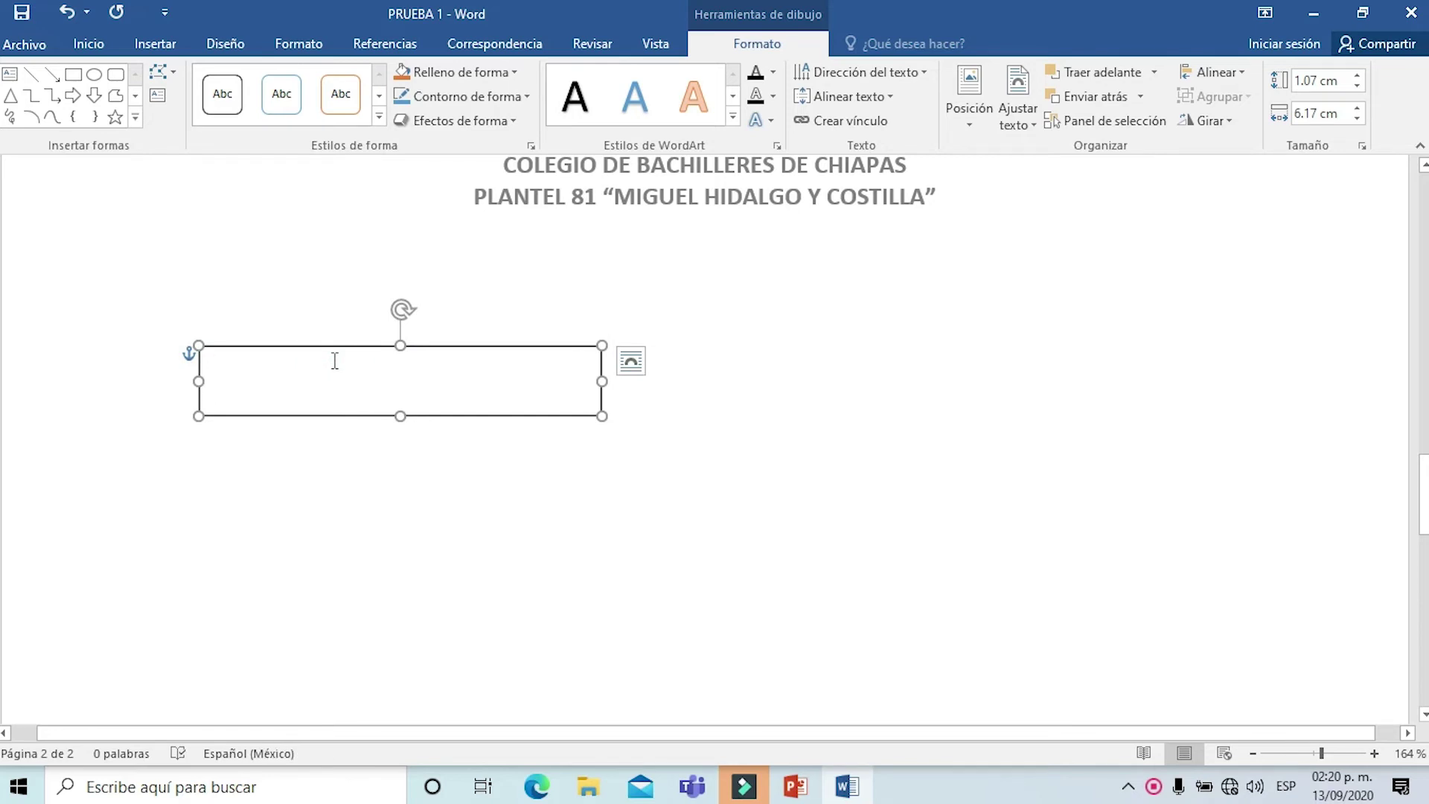
Step: Enter "LA INFORMATICA ES UNA HERRAMIENTA UTIL PARA EL DESARROLLO DE HABILIADES EN AMBITO ESCOLAR DE LA ACTUALIDAD" in the text box
{"action": "type", "text": "LA INFORM"}
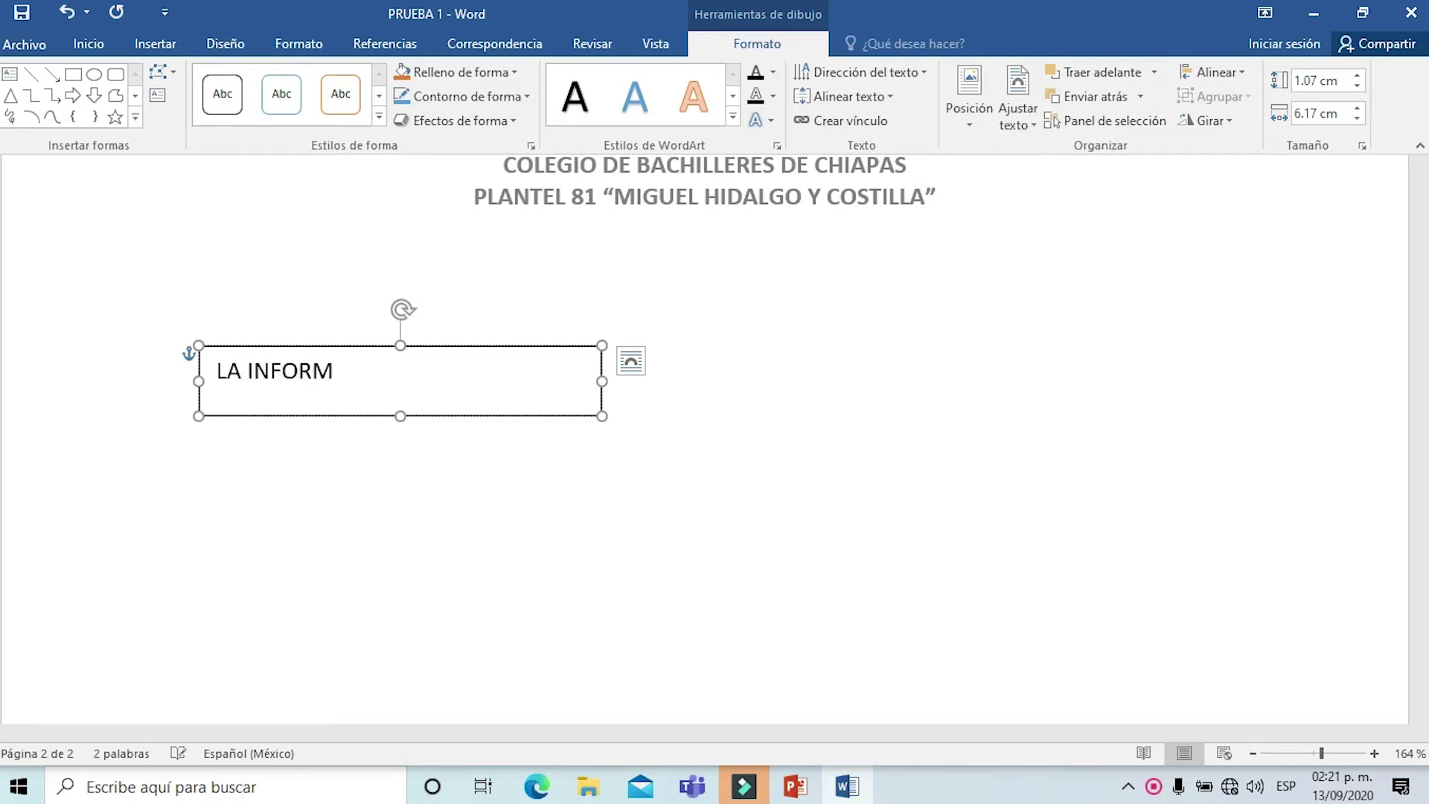
{"action": "type", "text": "ATICA E"}
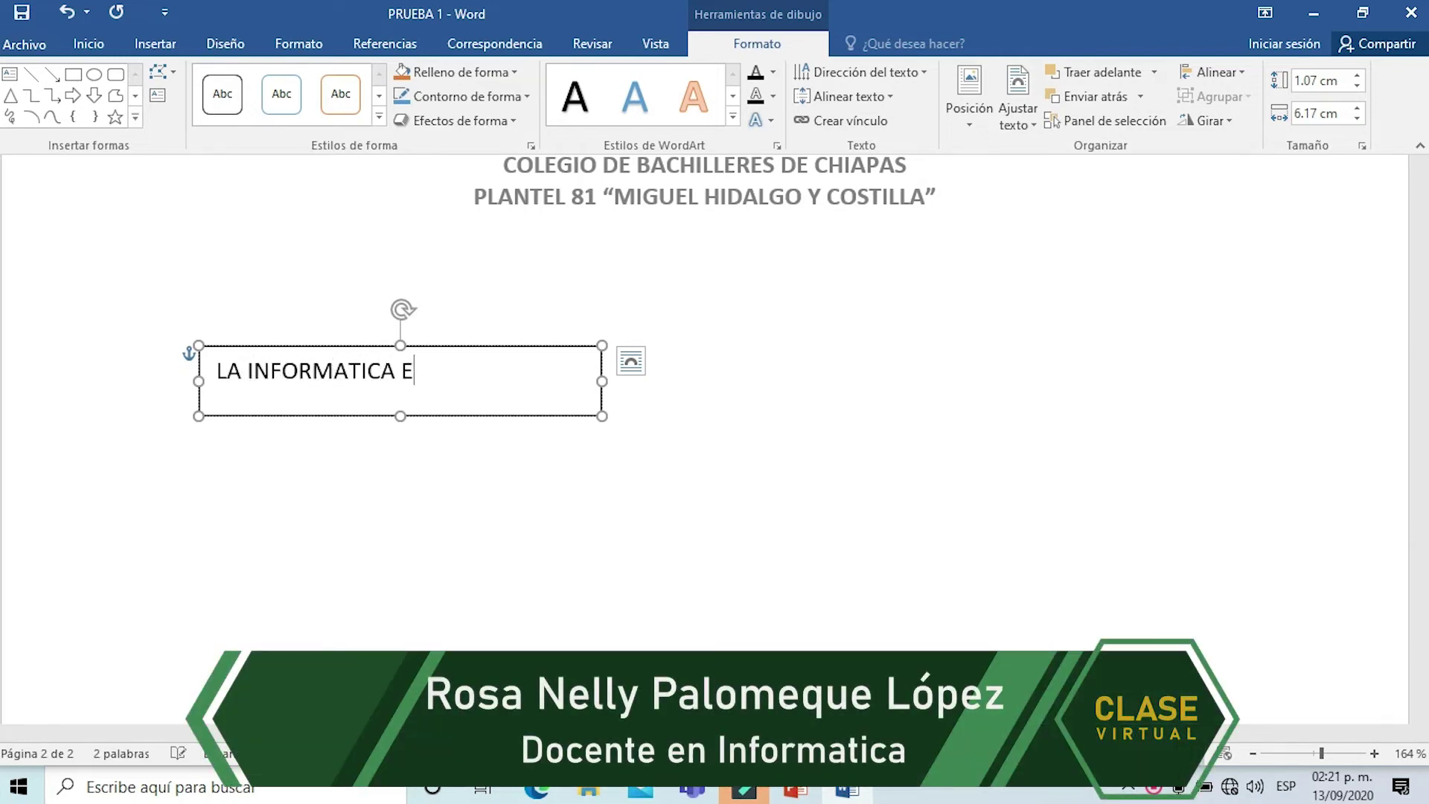
{"action": "type", "text": "S UNA HER"}
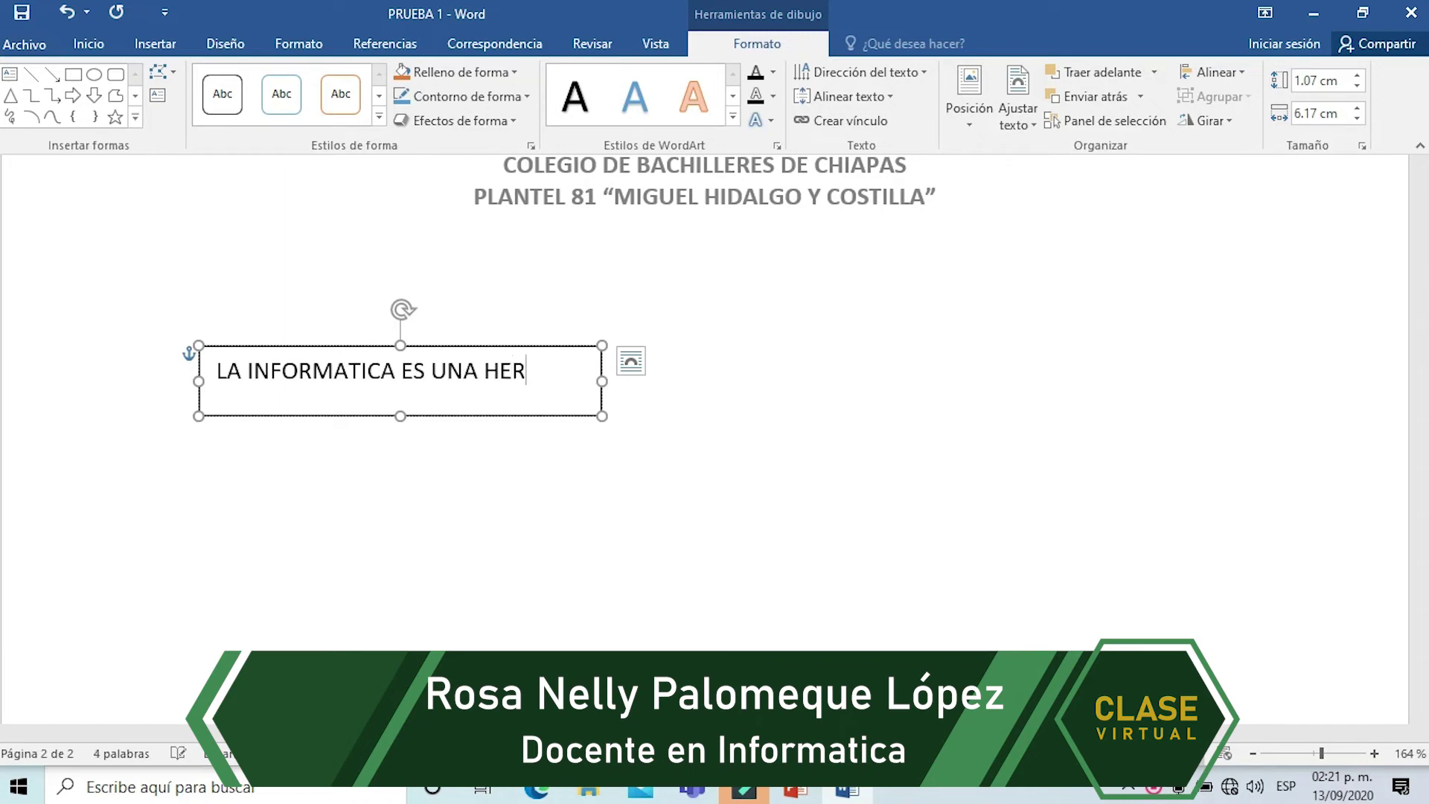
{"action": "type", "text": "RAMIENTA U"}
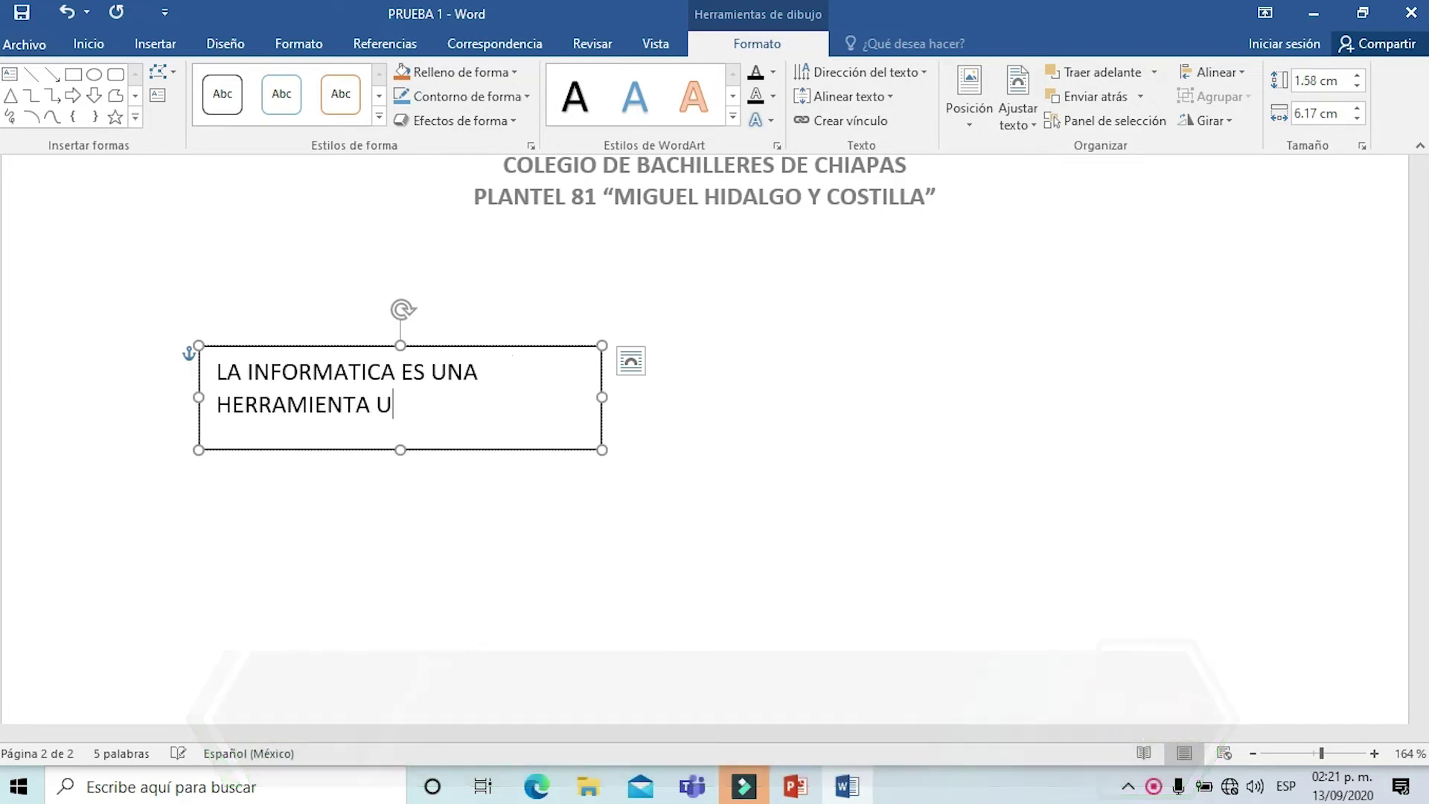
{"action": "type", "text": "TIL PARA"}
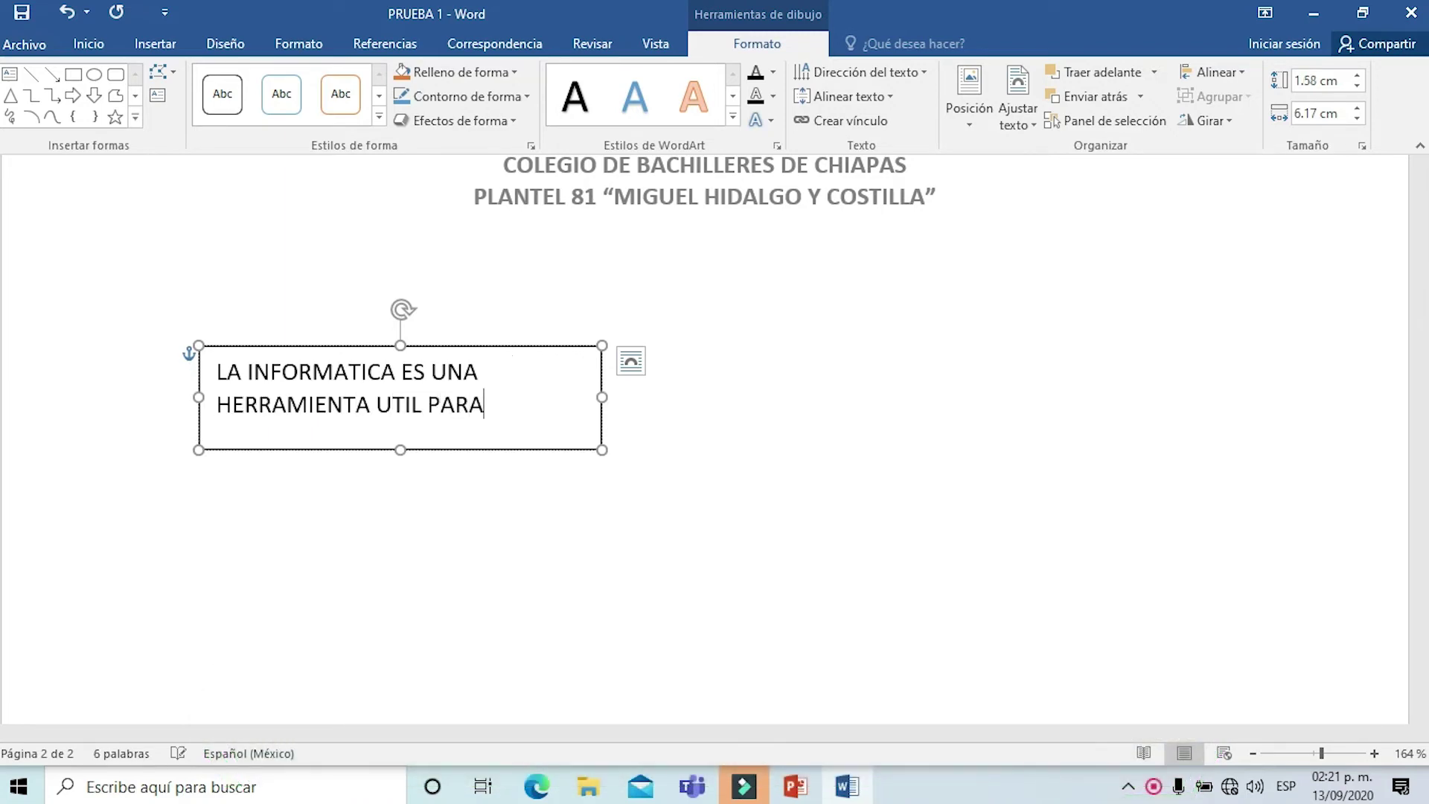
{"action": "type", "text": " EL DESAR"}
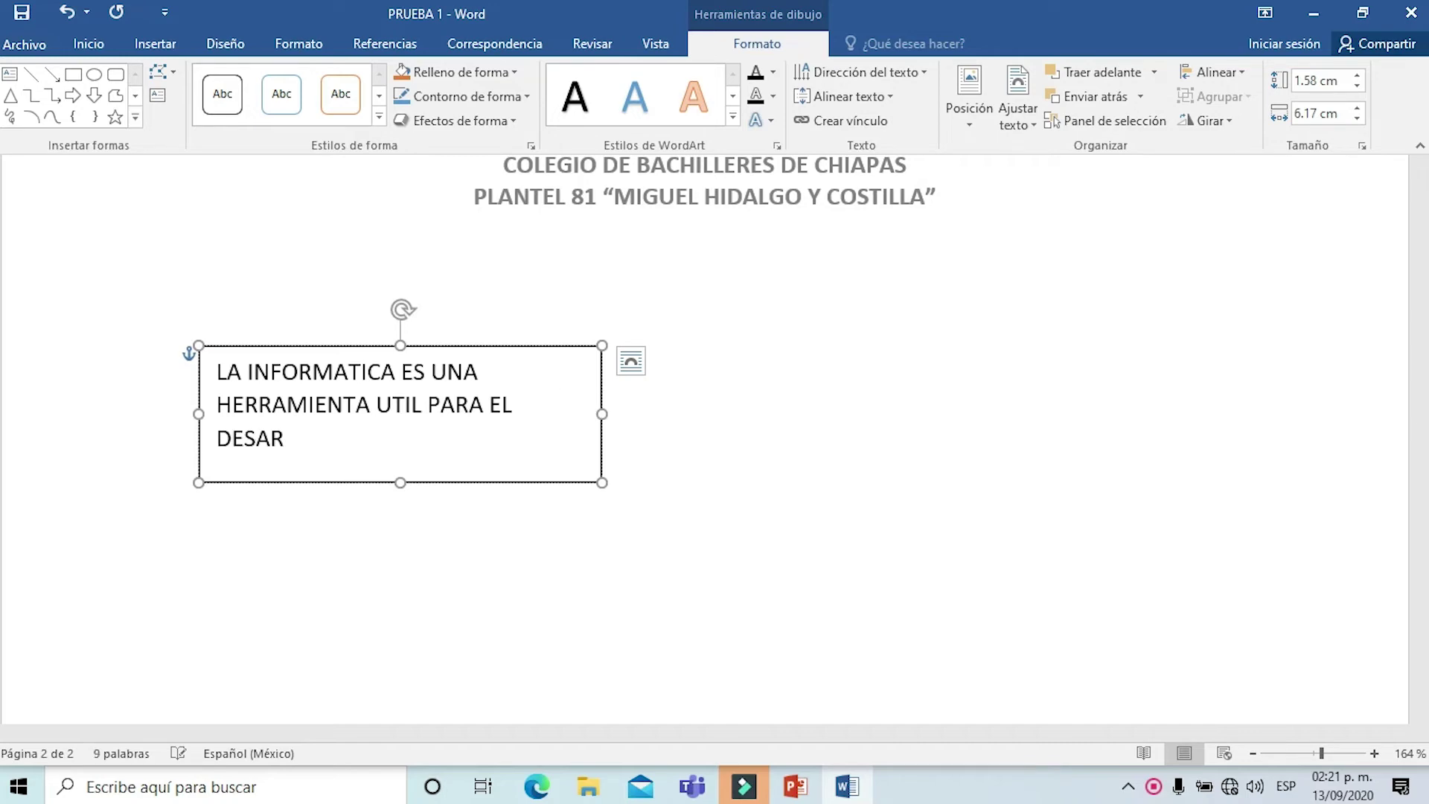
{"action": "type", "text": "ROLLO DE HA"}
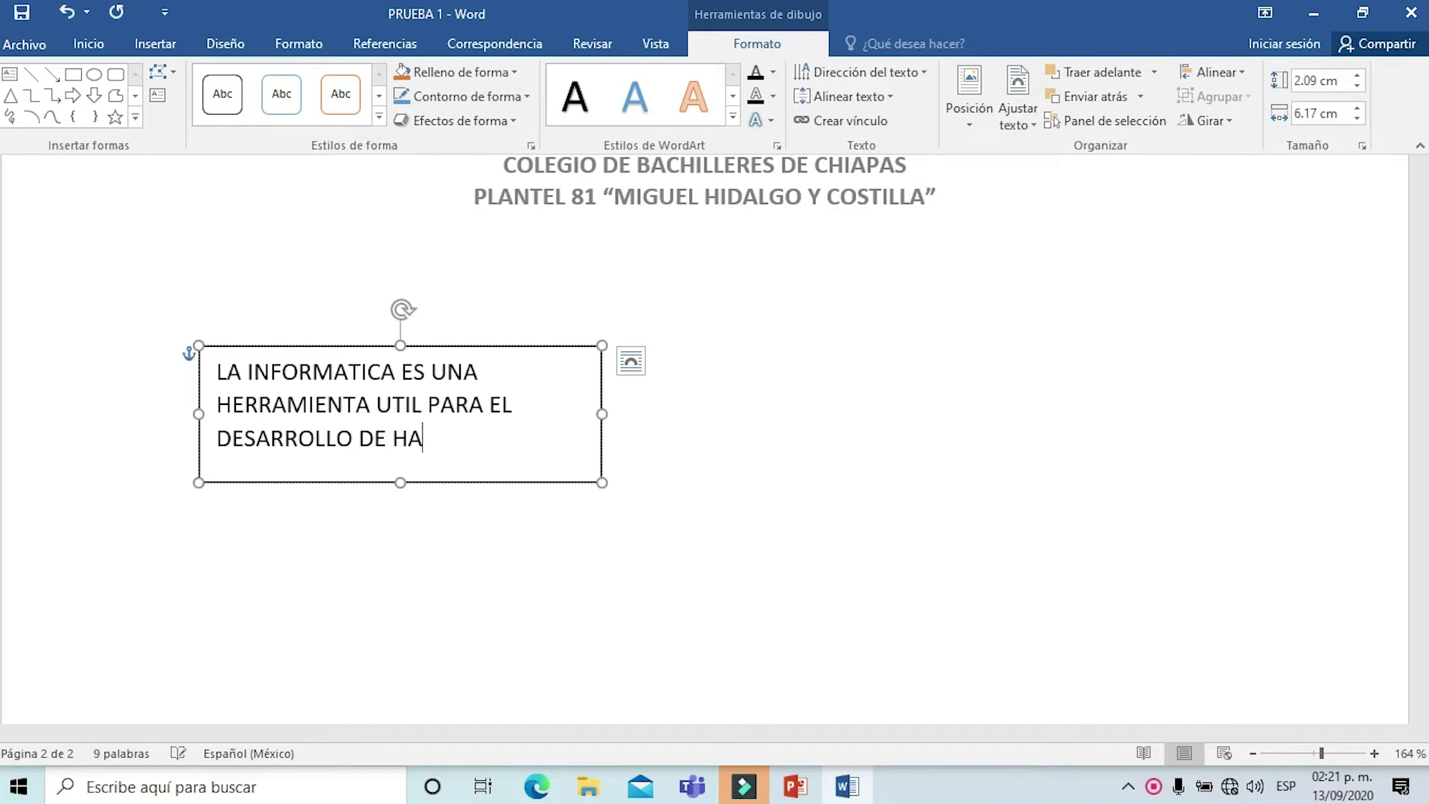
{"action": "type", "text": "BILIADES "}
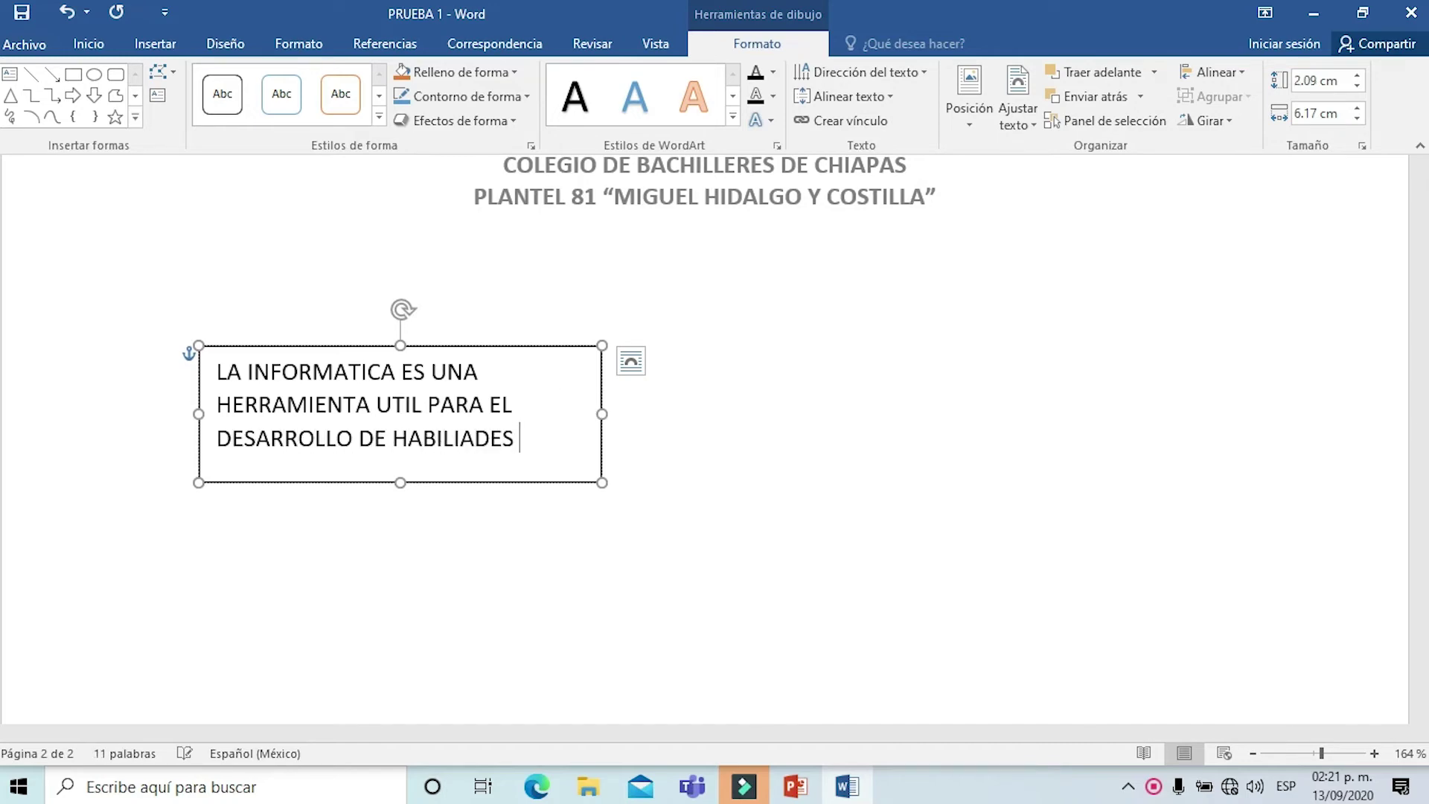
{"action": "type", "text": "EN AMBITO"}
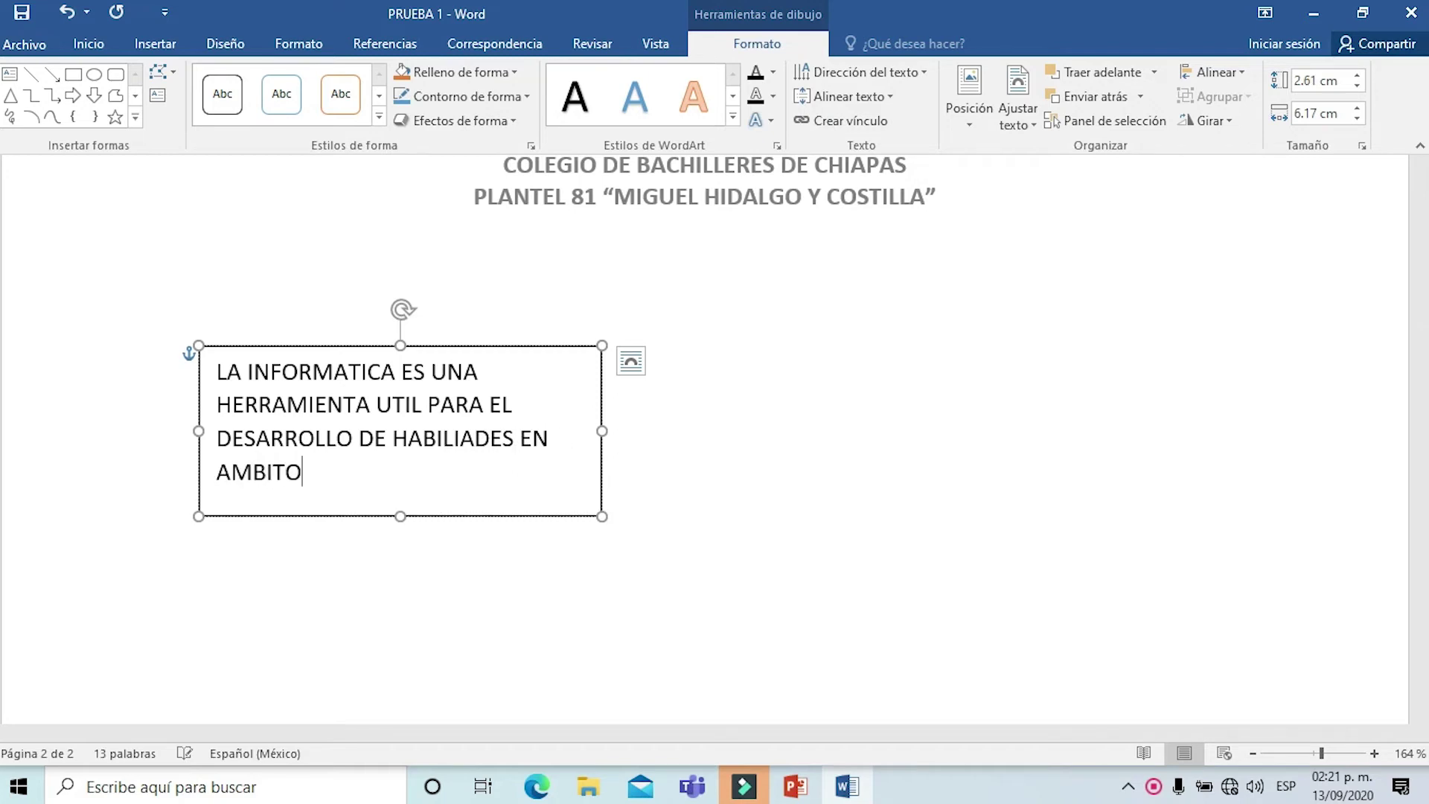
{"action": "type", "text": " ESCOLAR DE L"}
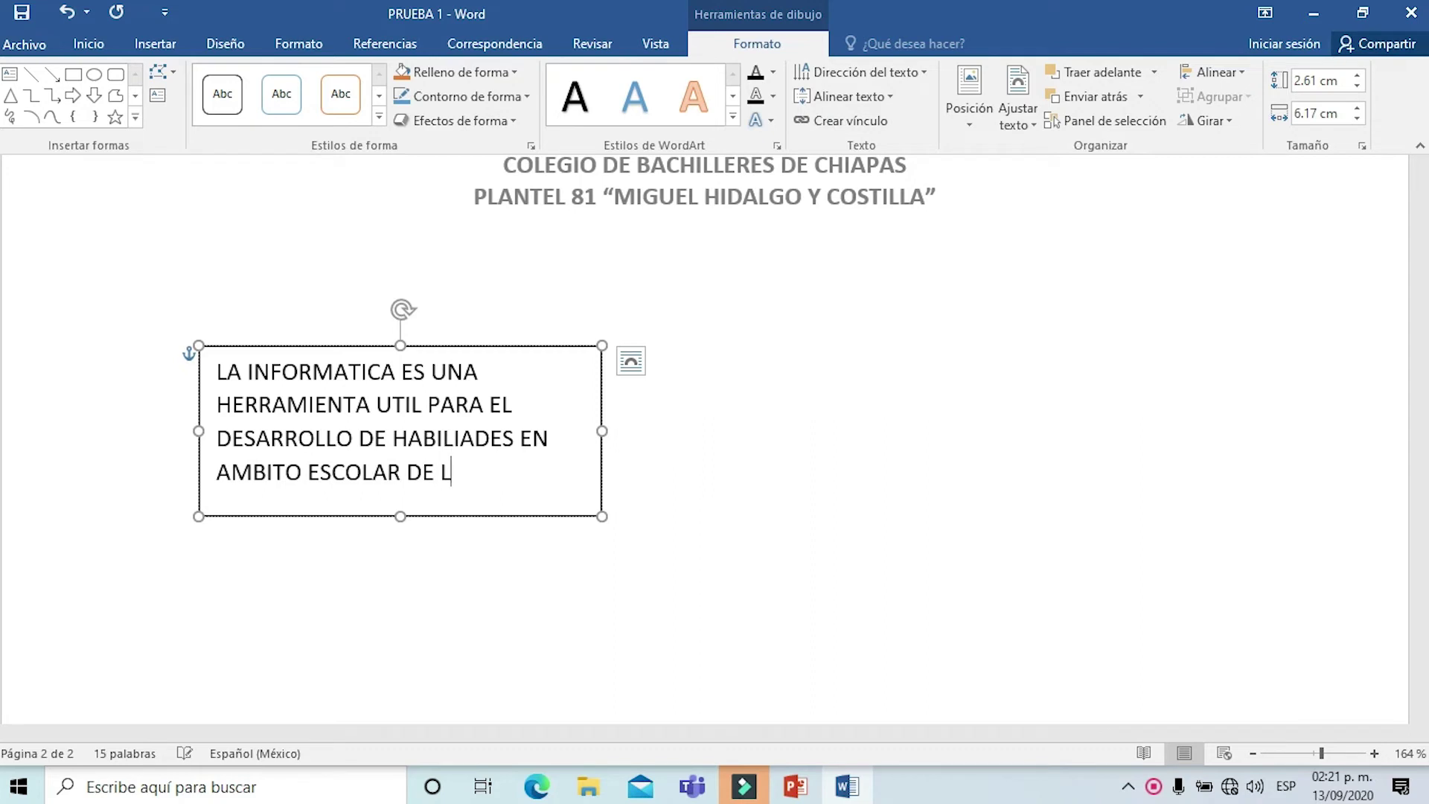
{"action": "type", "text": "A ACTUALIDAD"}
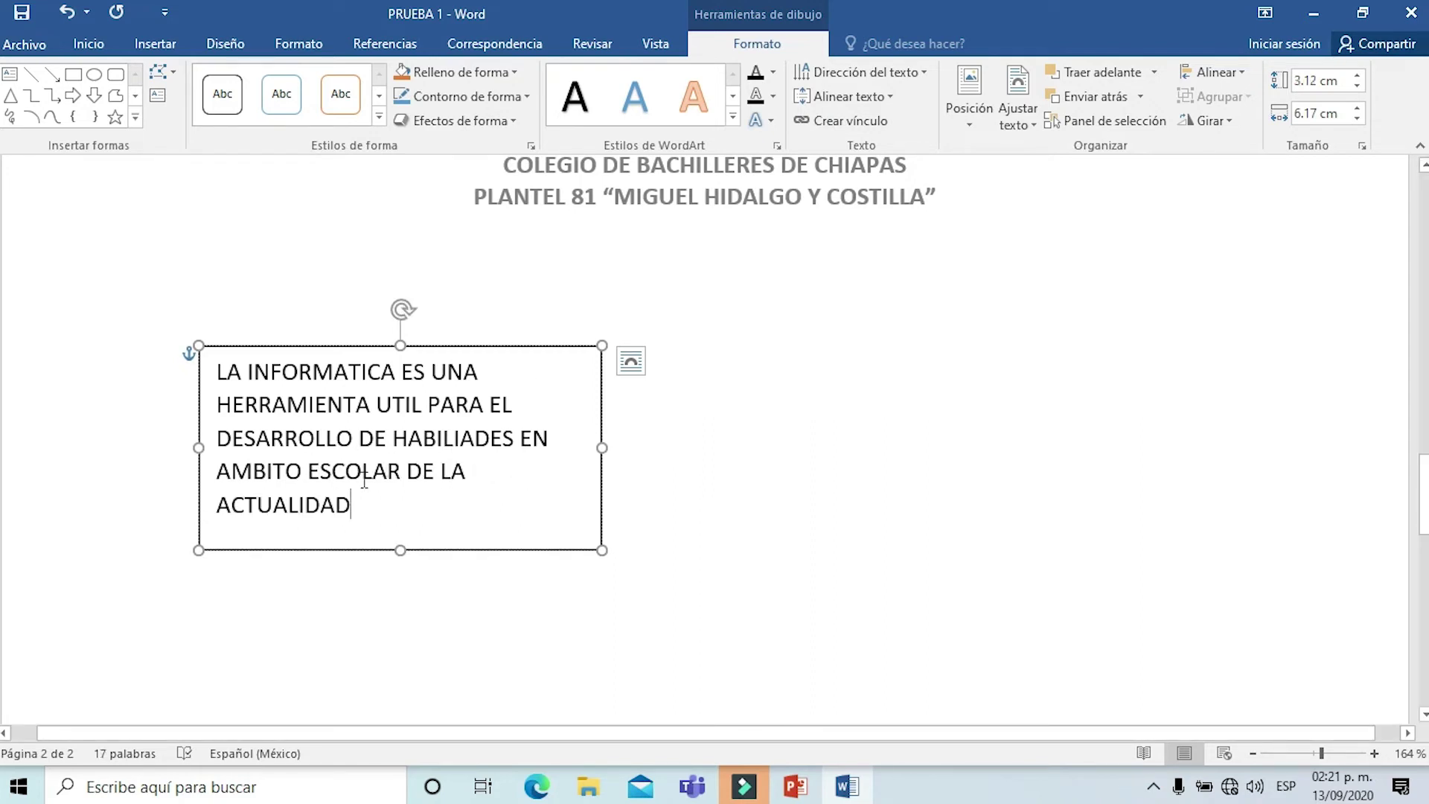
{"action": "left_click", "coordinate": [510, 590]}
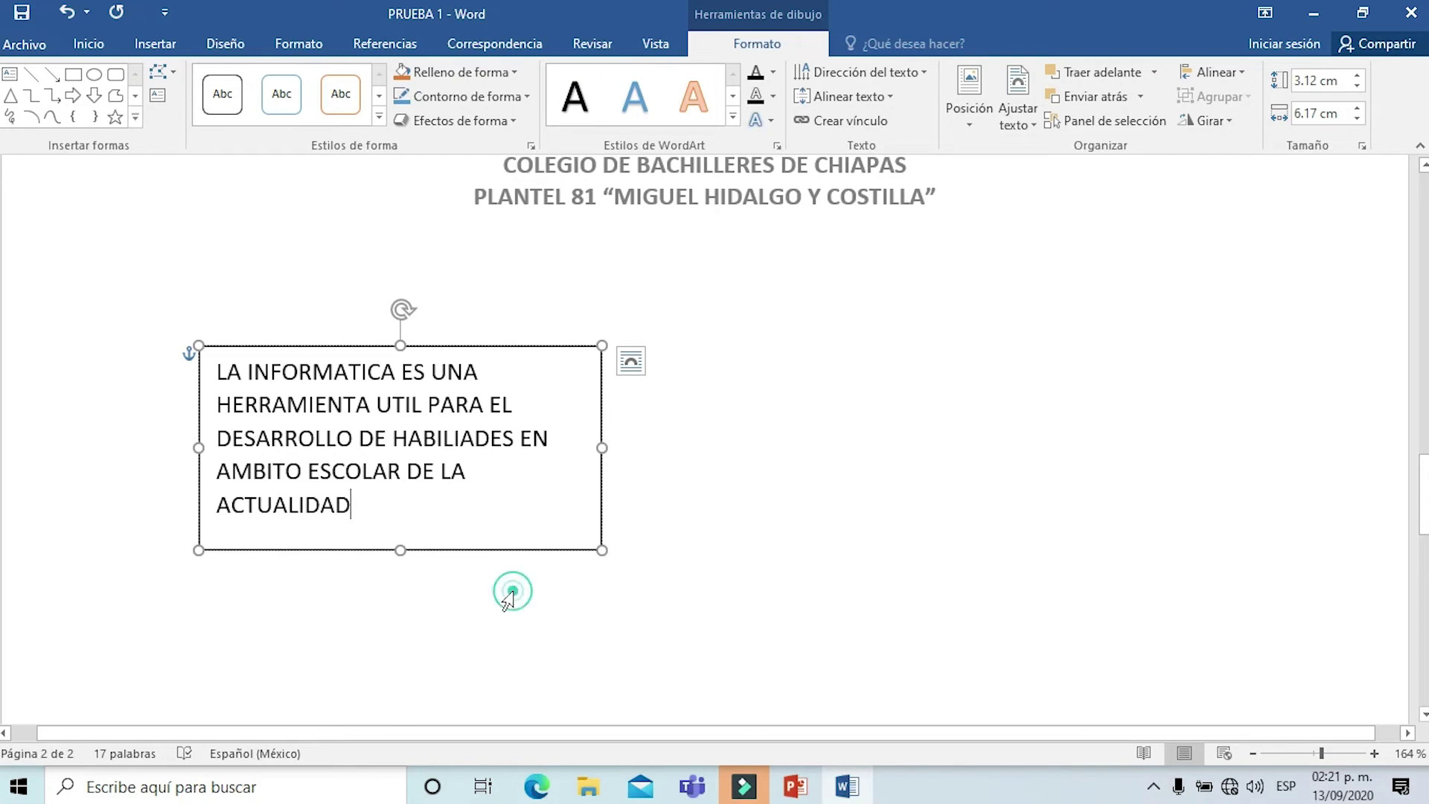
Step: Format the whole text box sentence as bold, justified text in the standard dark blue font color
{"action": "triple_click", "coordinate": [340, 504]}
{"action": "left_click", "coordinate": [179, 113]}
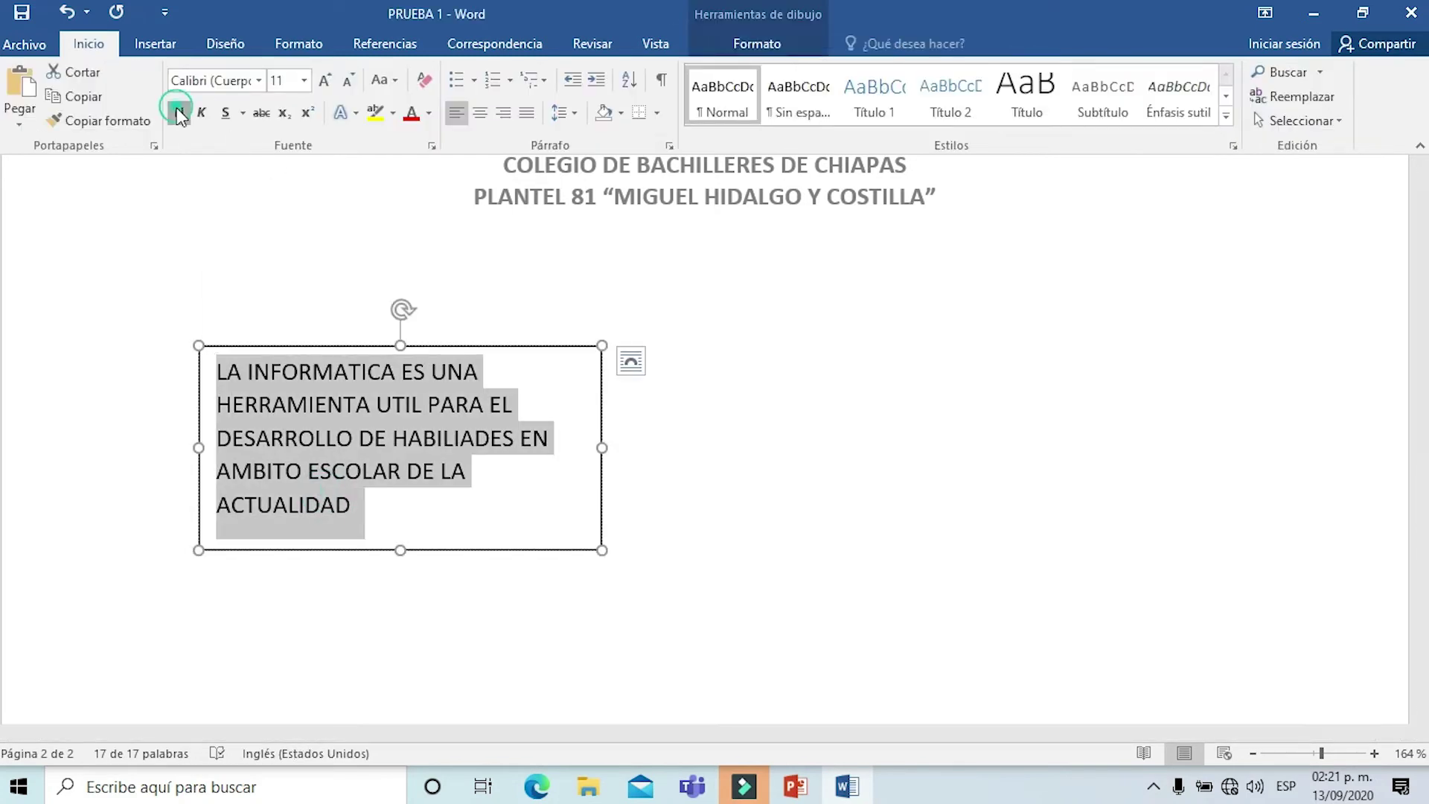
{"action": "left_click", "coordinate": [480, 113]}
{"action": "left_click", "coordinate": [457, 114]}
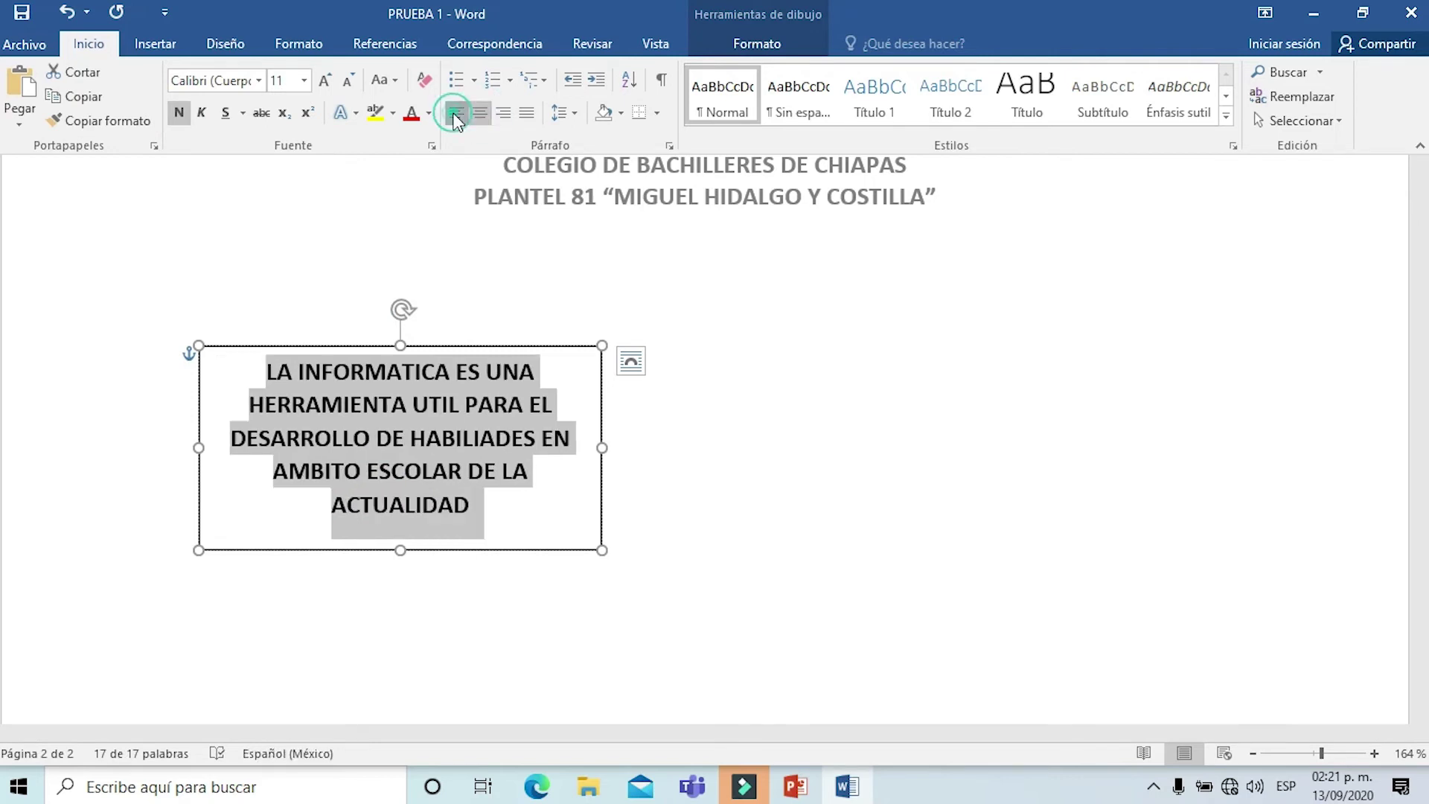
{"action": "left_click", "coordinate": [526, 113]}
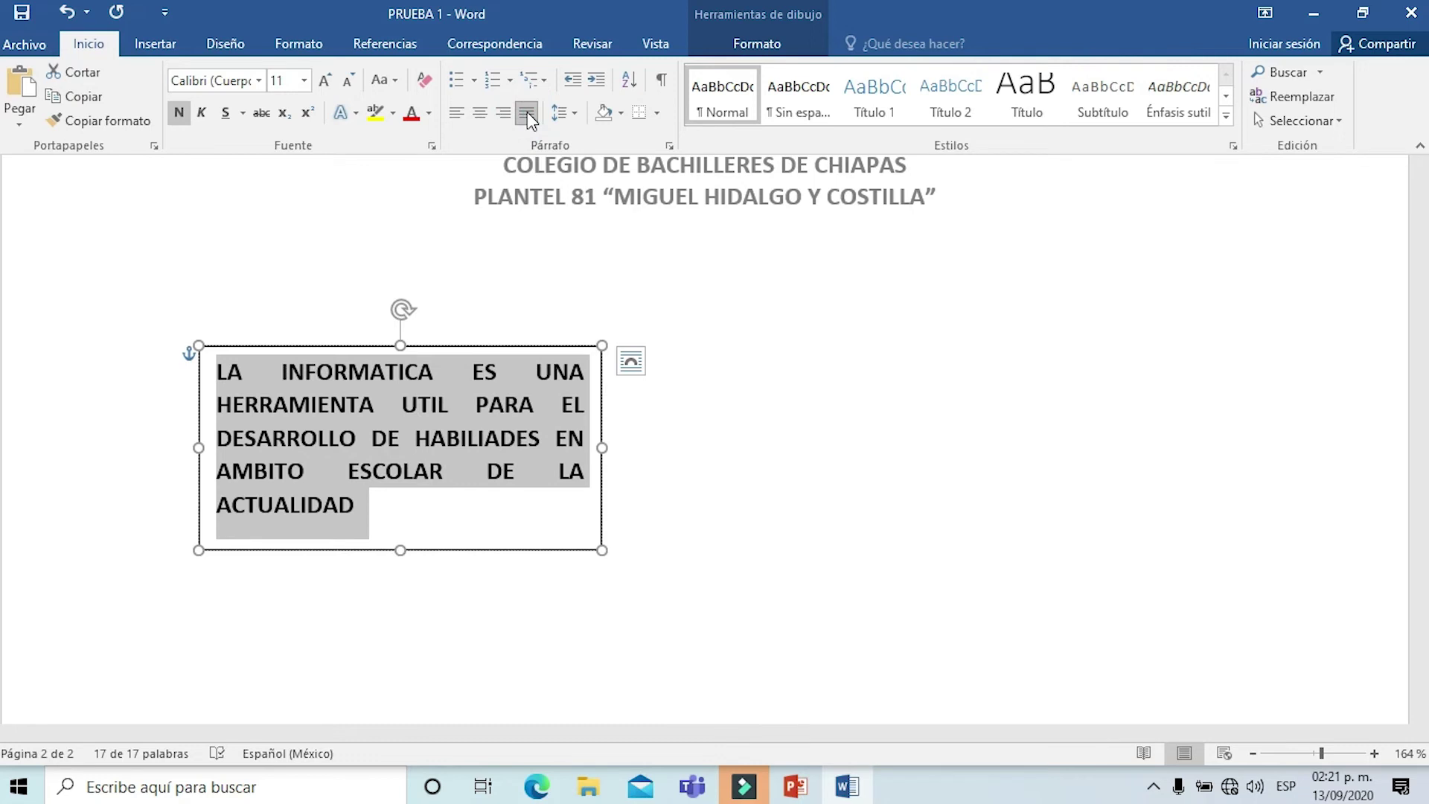
{"action": "left_click", "coordinate": [428, 113]}
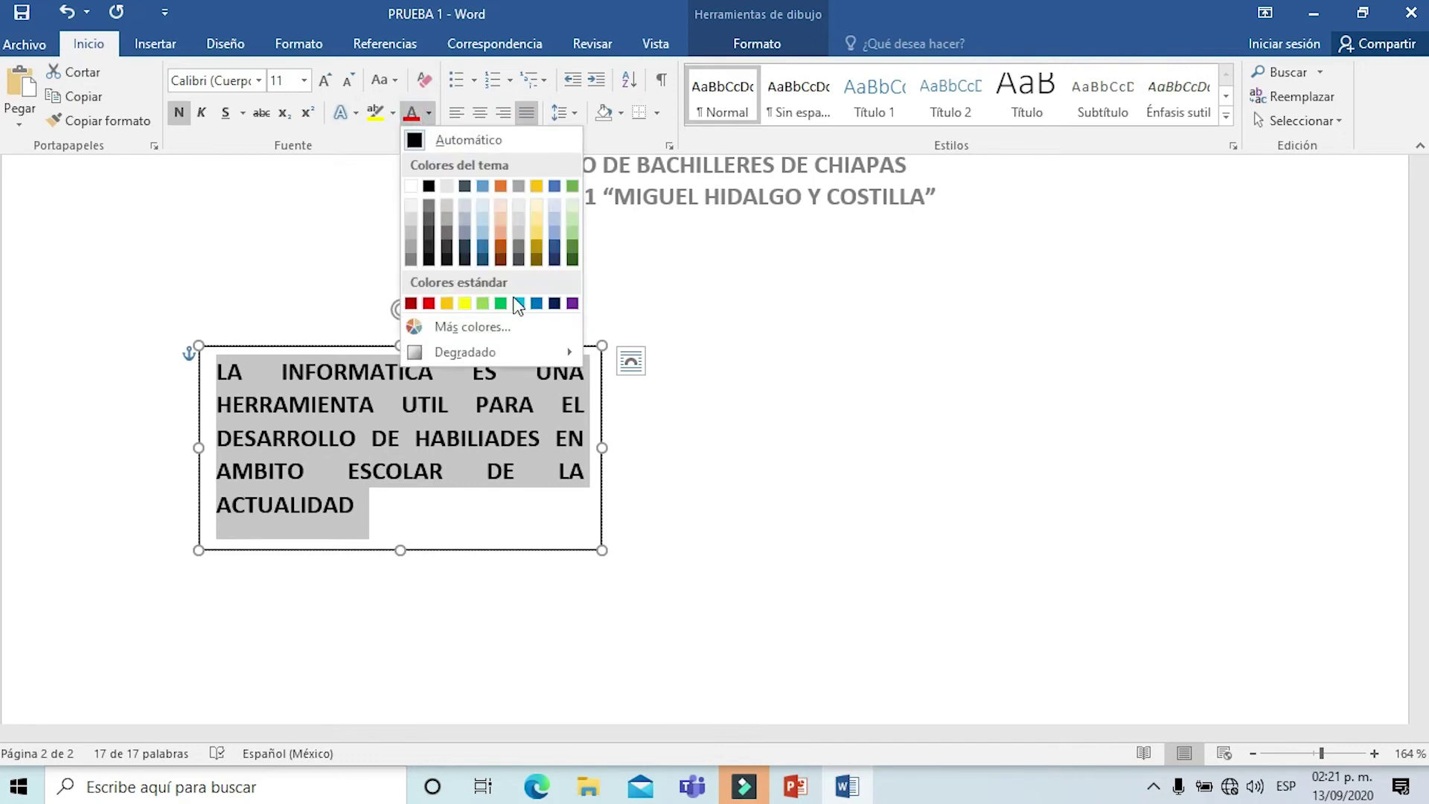
{"action": "left_click", "coordinate": [555, 304]}
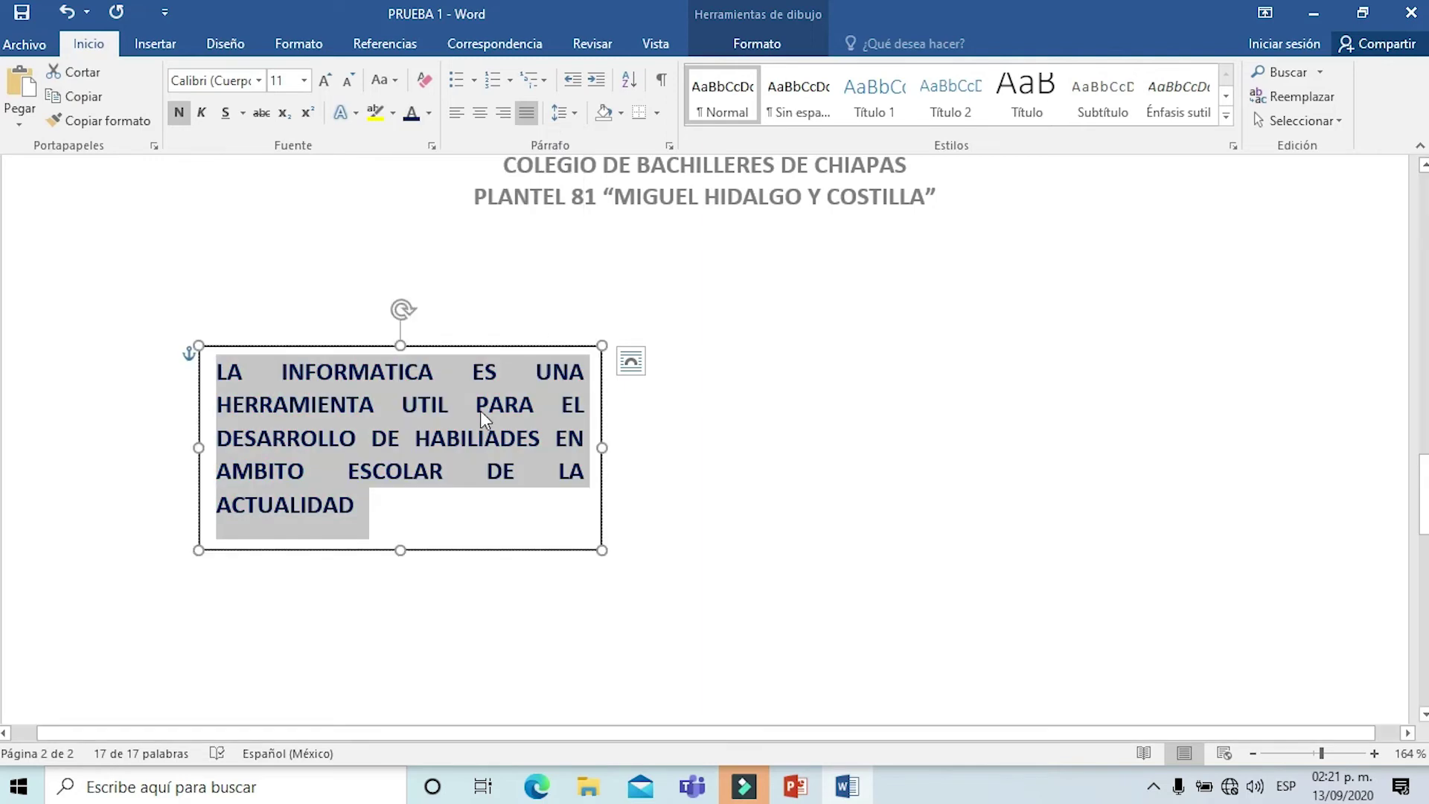
Step: Try a red highlight on the text box sentence and remove the highlight again with Sin color
{"action": "left_click", "coordinate": [396, 116]}
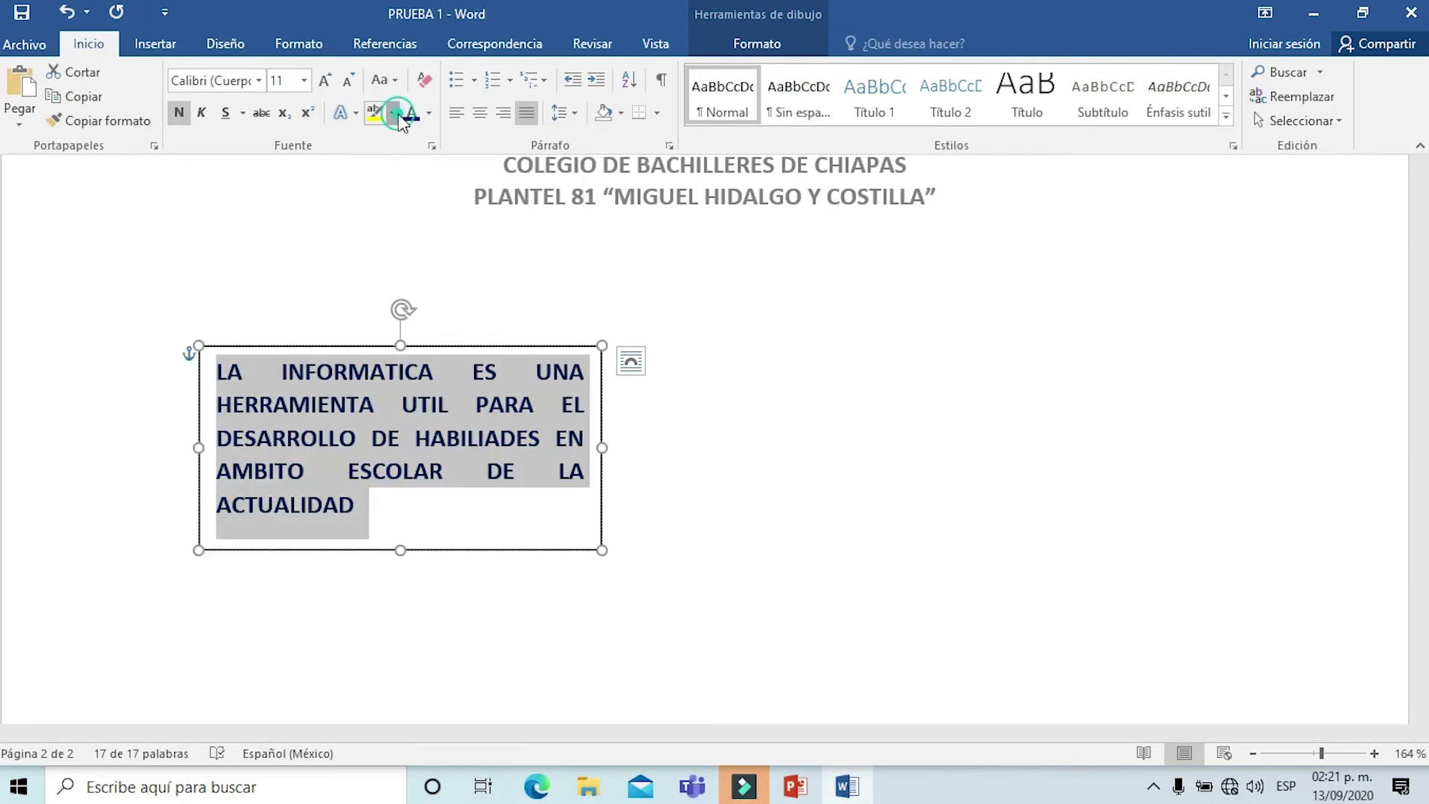
{"action": "left_click", "coordinate": [381, 172]}
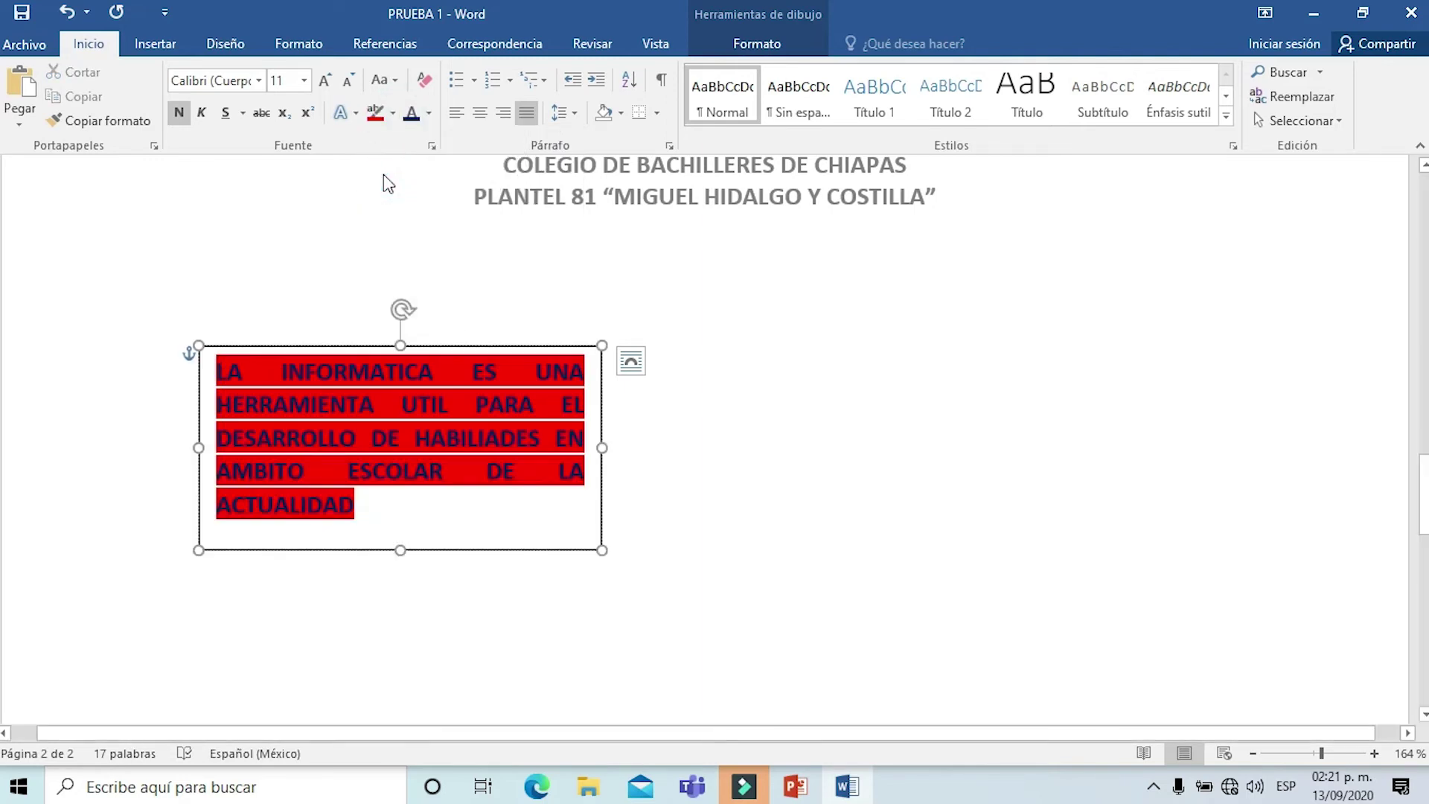
{"action": "left_click", "coordinate": [393, 113]}
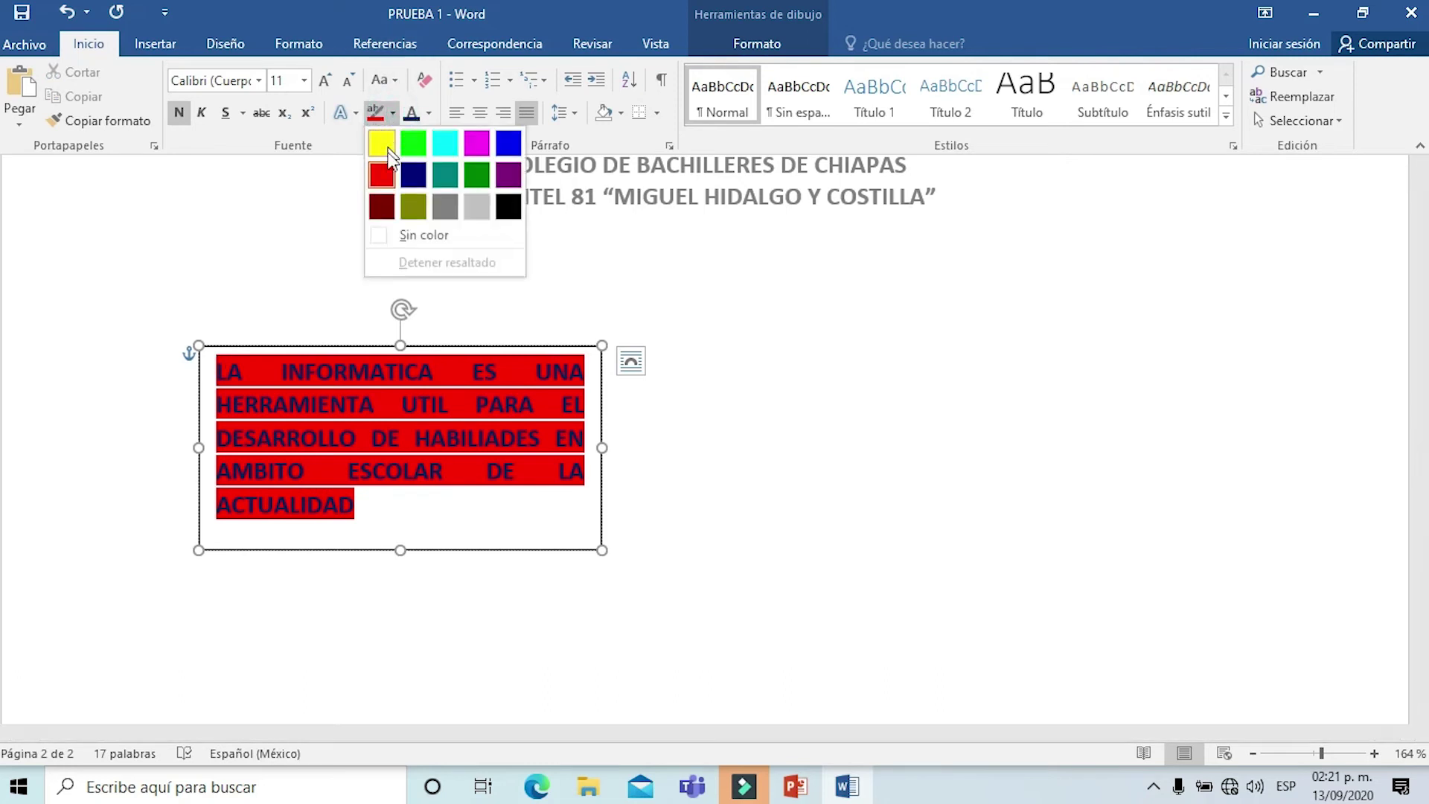
{"action": "left_click", "coordinate": [401, 234]}
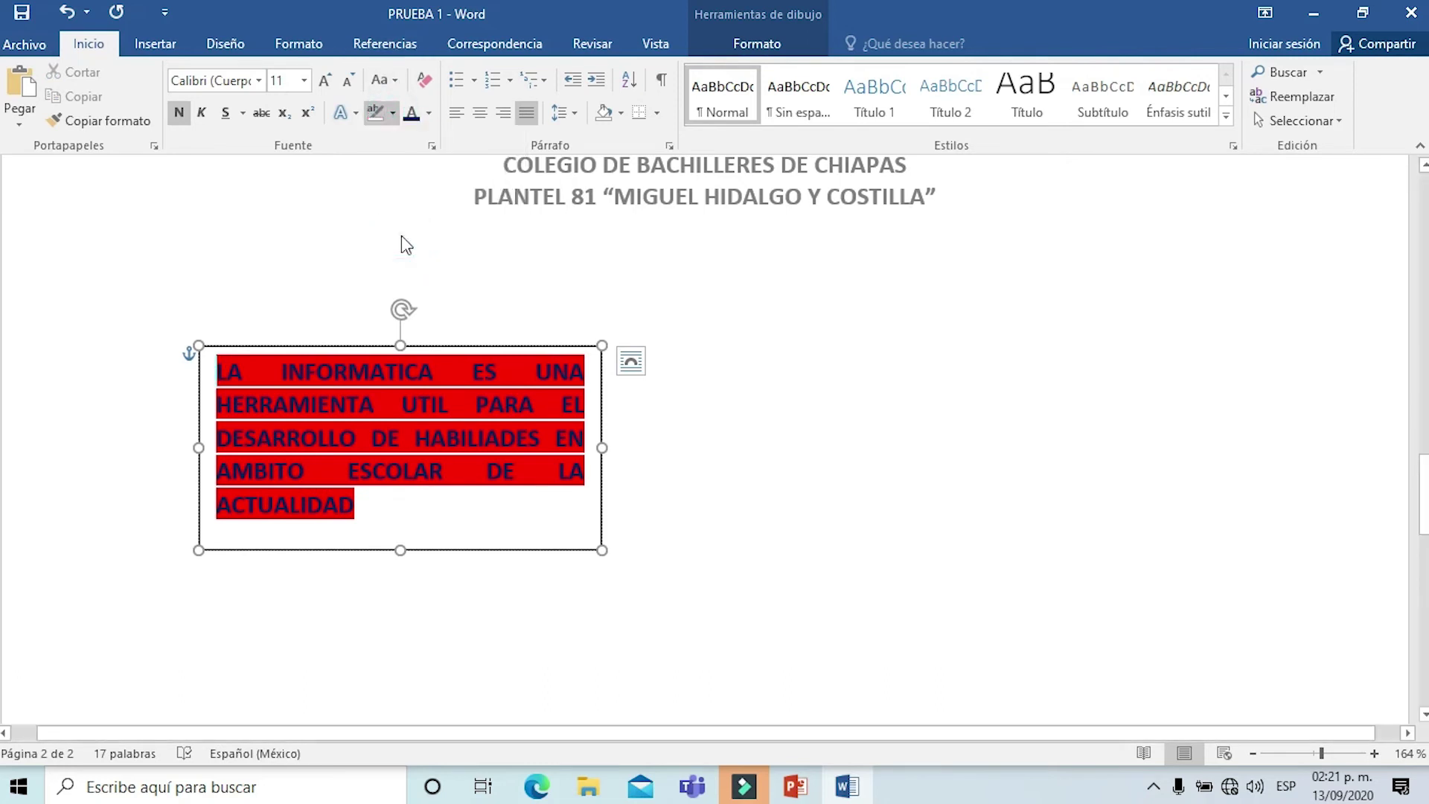
{"action": "left_click", "coordinate": [376, 112]}
{"action": "left_click_drag", "start_coordinate": [382, 506], "coordinate": [217, 366]}
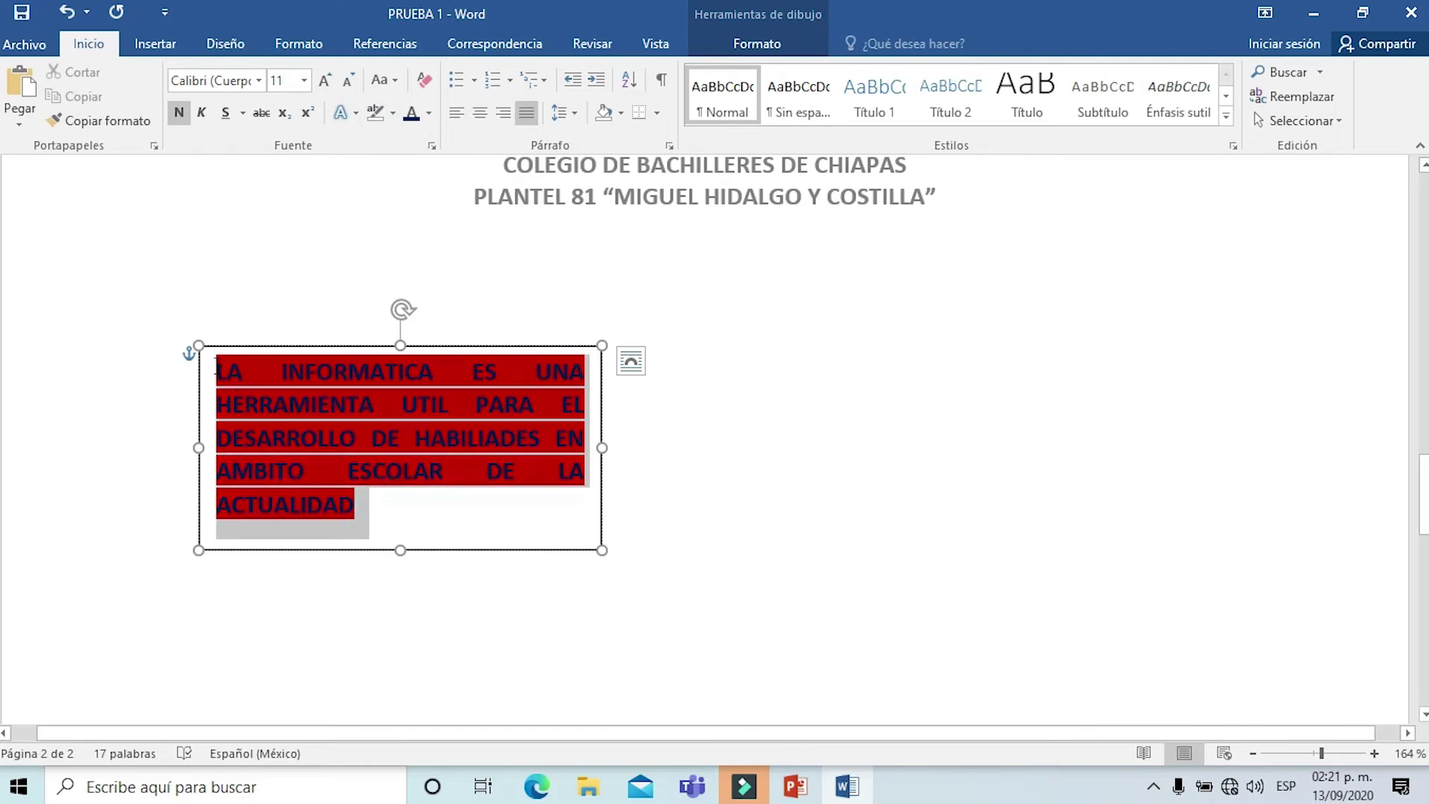
{"action": "left_click", "coordinate": [376, 112]}
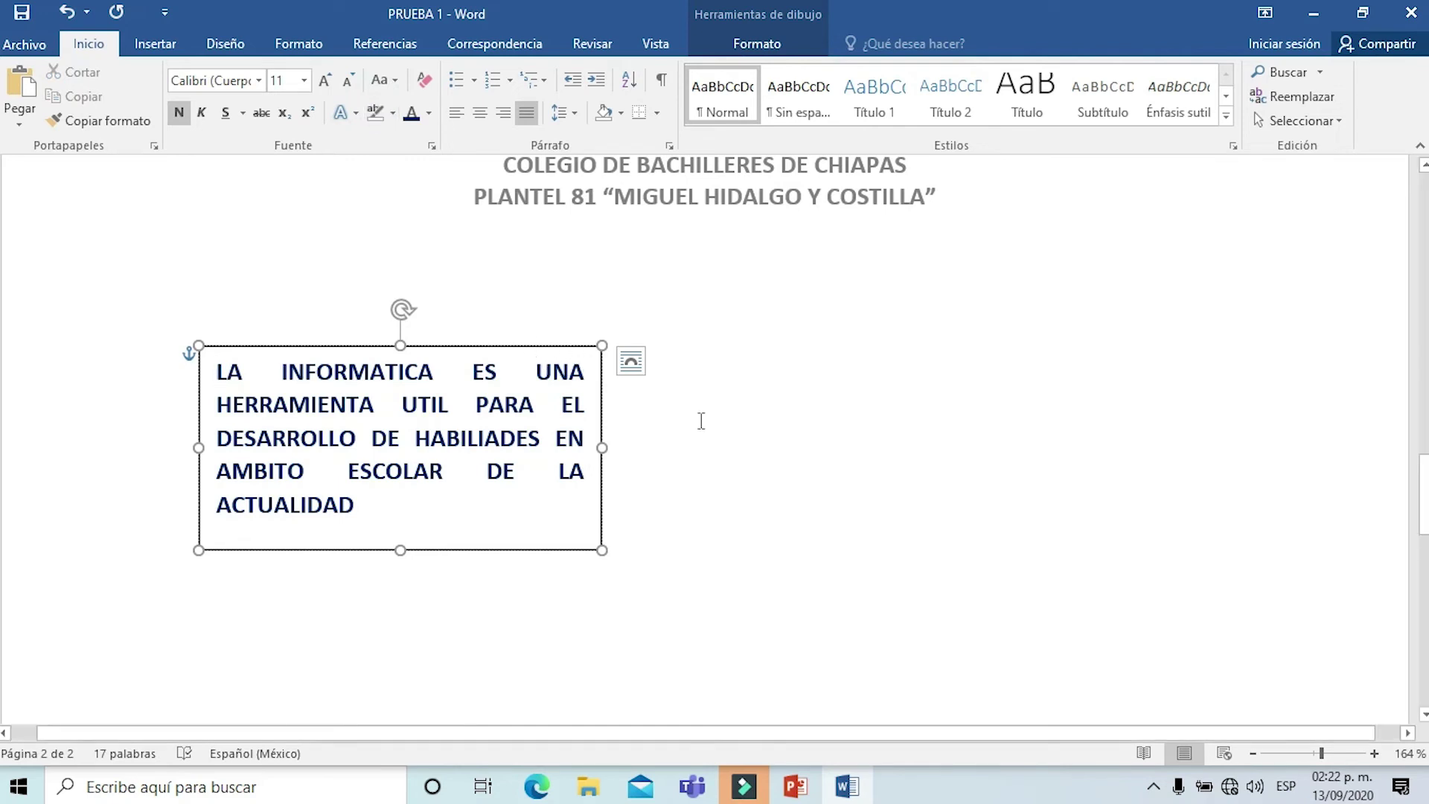
Step: Remove the outline of the text box containing the sentence about LA INFORMATICA by choosing Sin línea in its shape format
{"action": "left_click", "coordinate": [736, 464]}
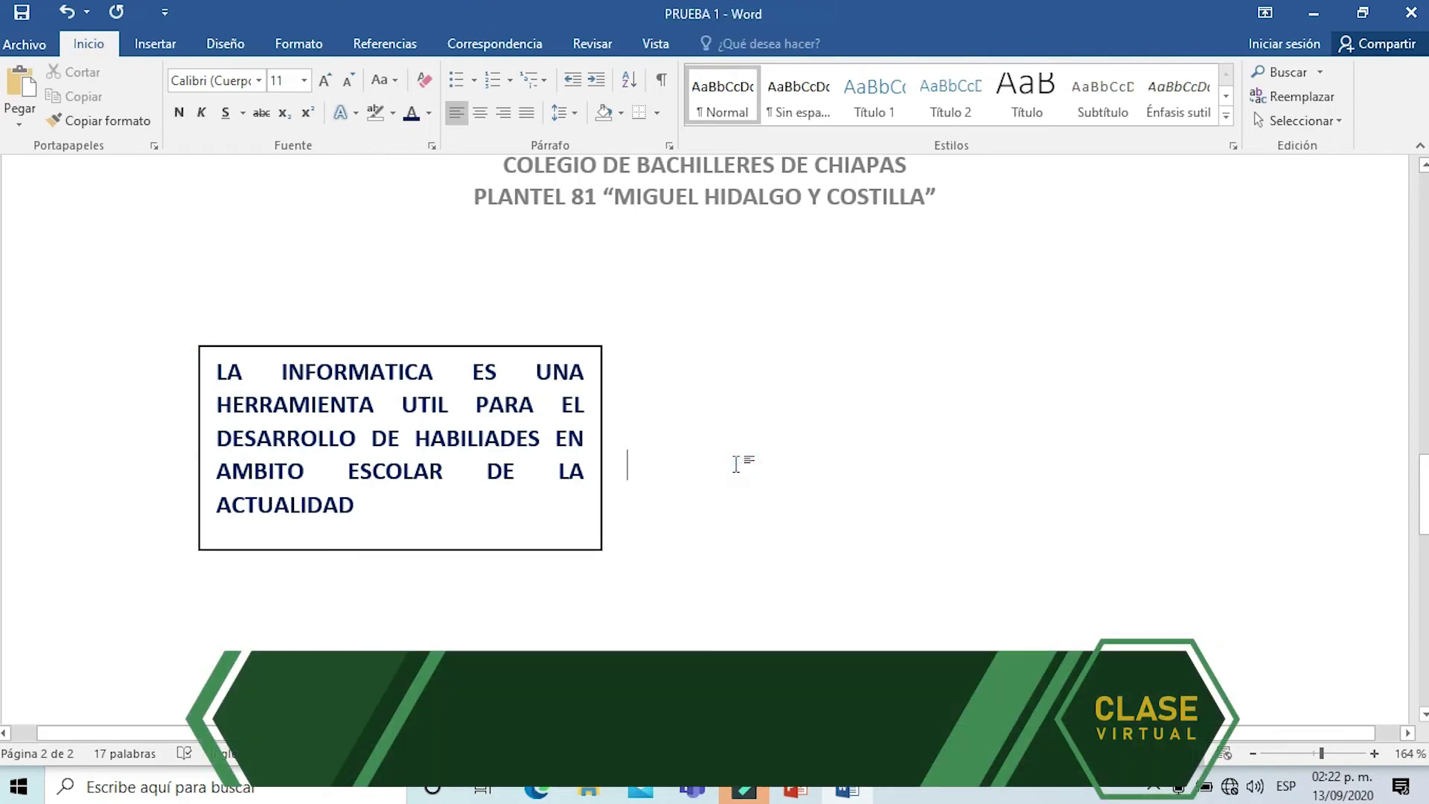
{"action": "left_click", "coordinate": [521, 346]}
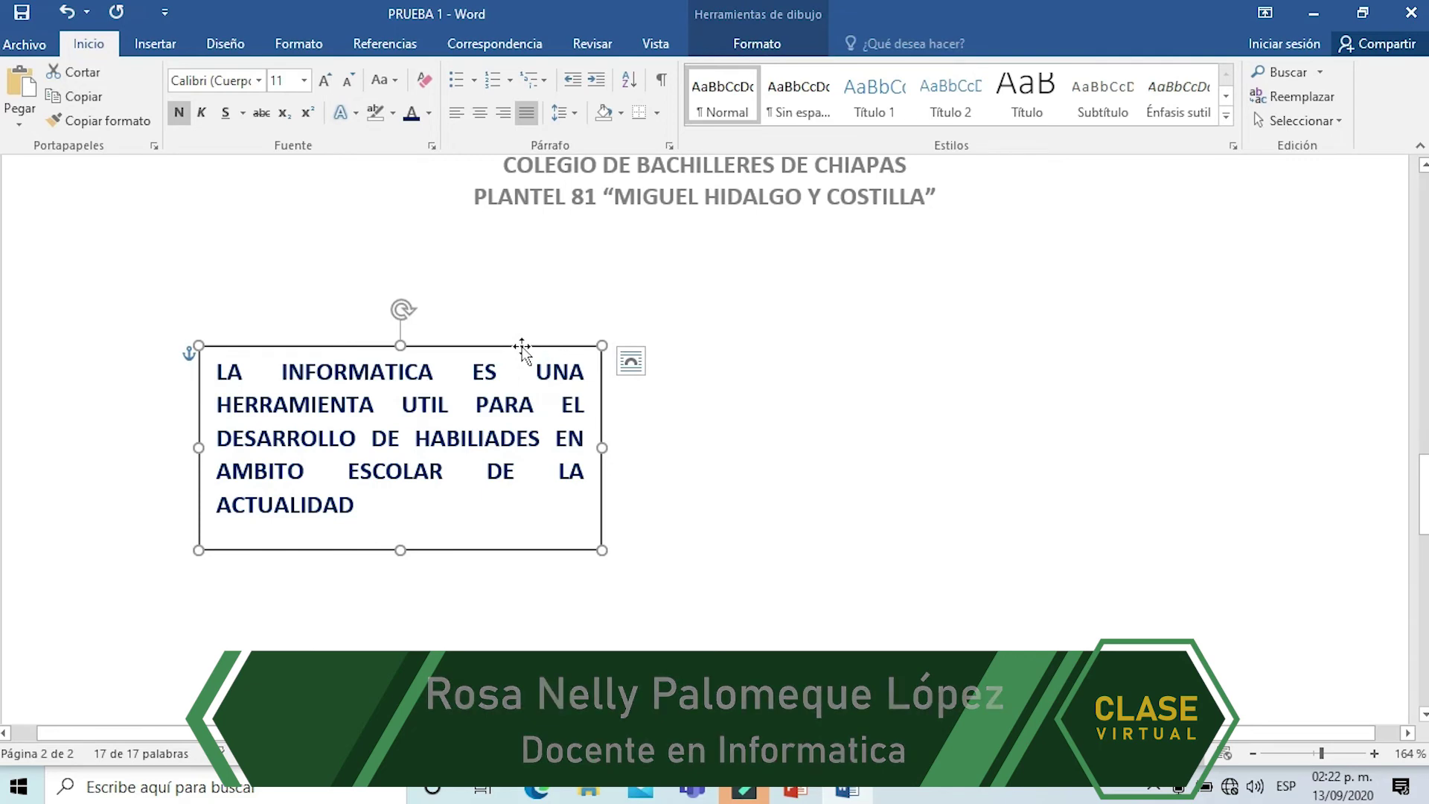
{"action": "right_click", "coordinate": [521, 346]}
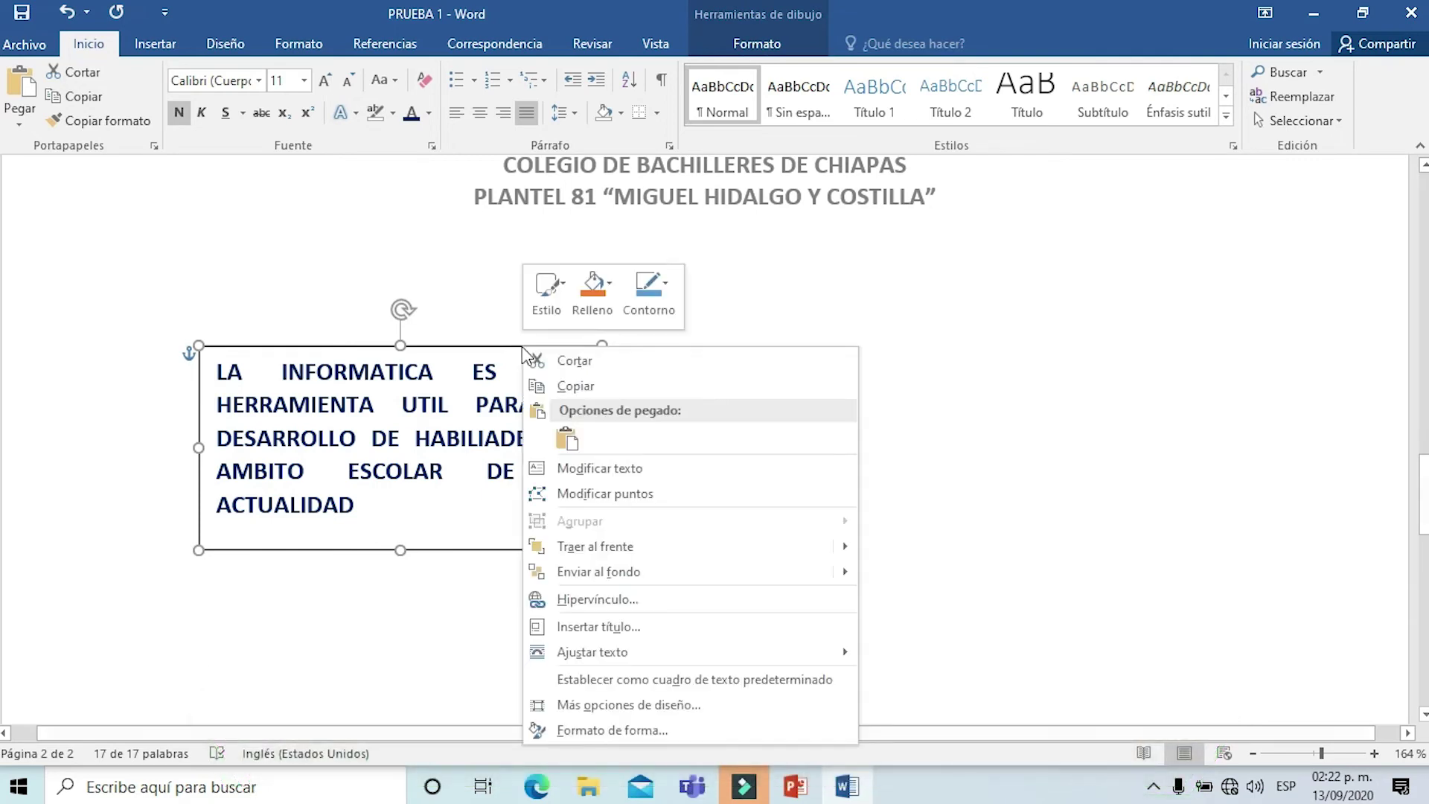
{"action": "left_click", "coordinate": [643, 730]}
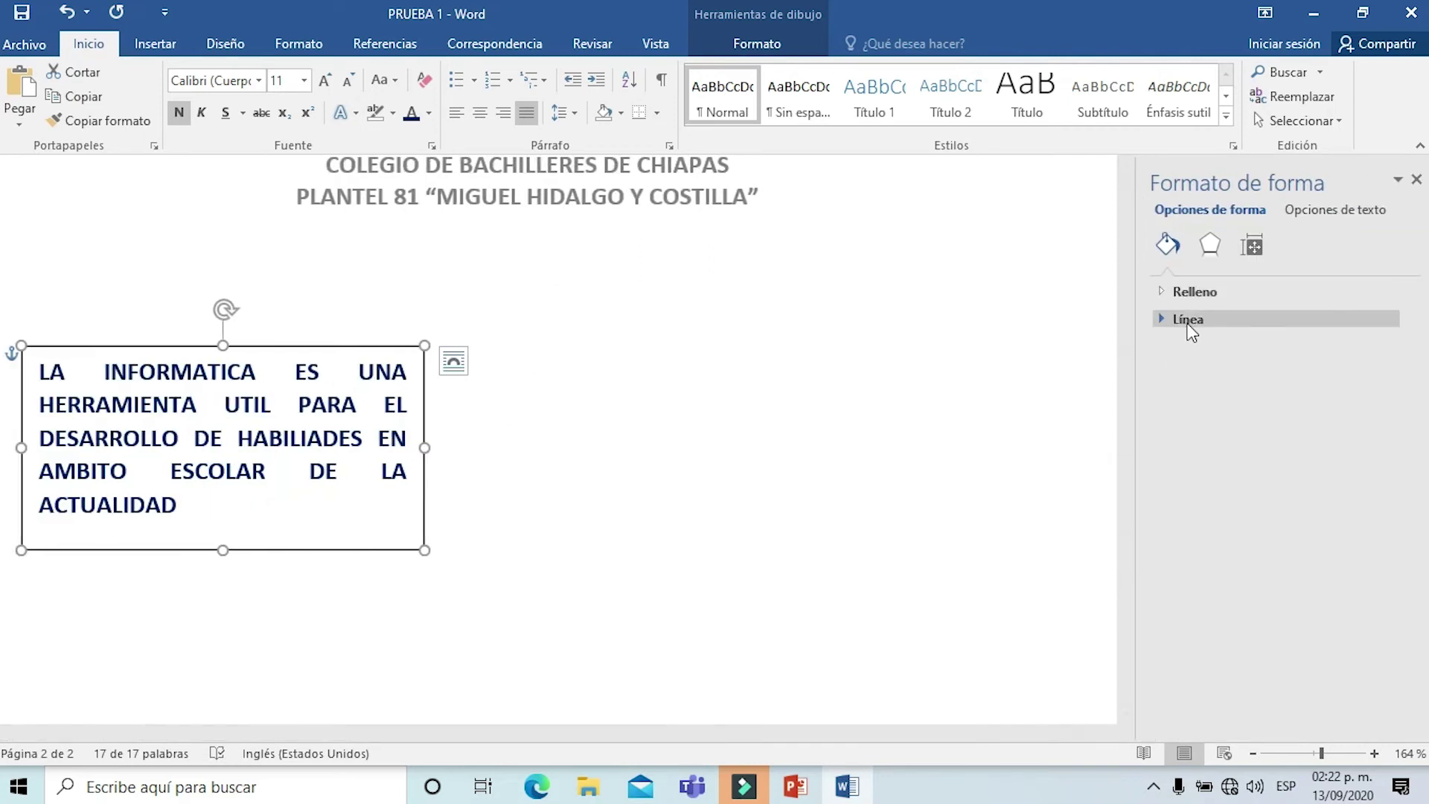
{"action": "left_click", "coordinate": [1189, 325]}
{"action": "left_click", "coordinate": [1200, 350]}
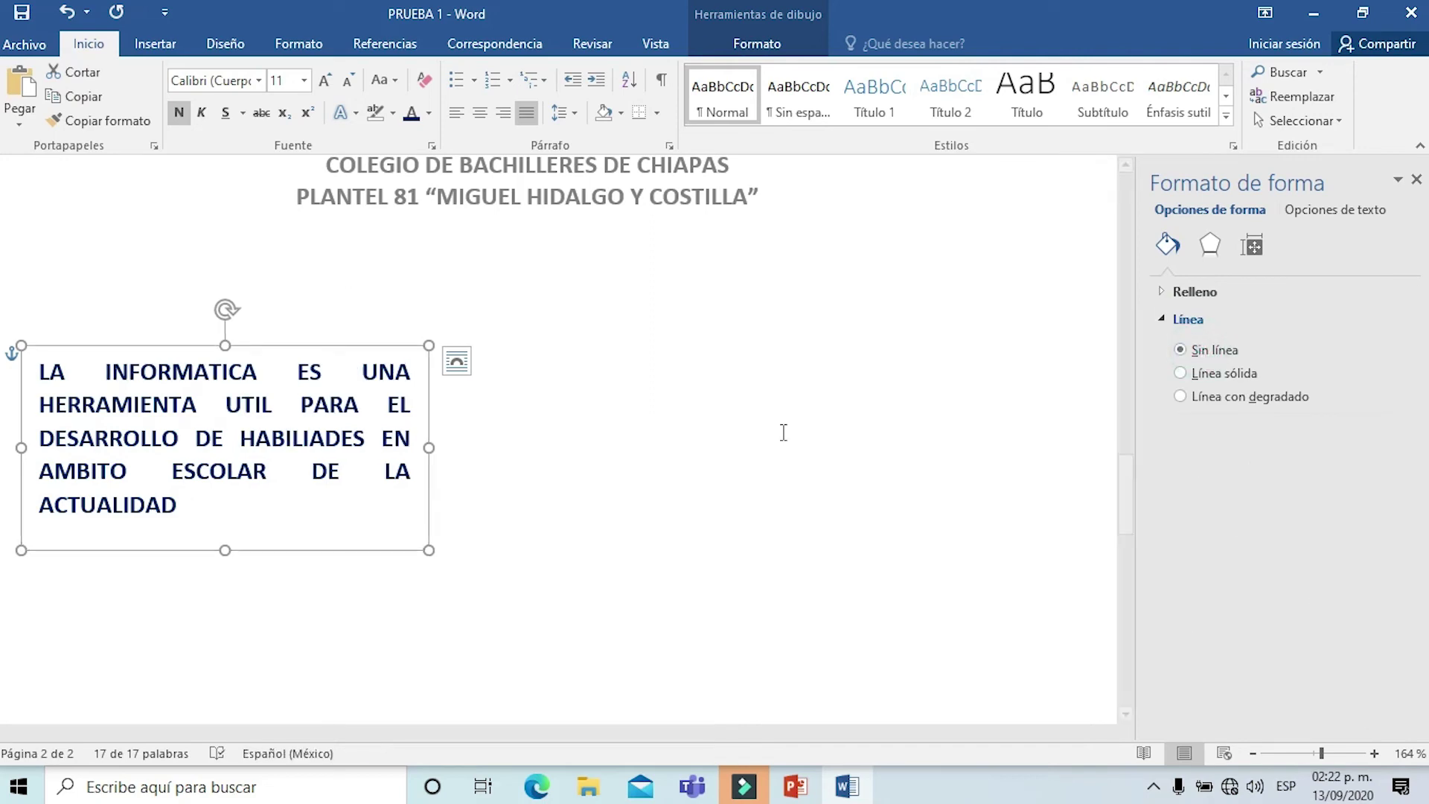
Step: Add blank lines below the text box and insert the symbols @ and ≥ there
{"action": "left_click", "coordinate": [636, 521]}
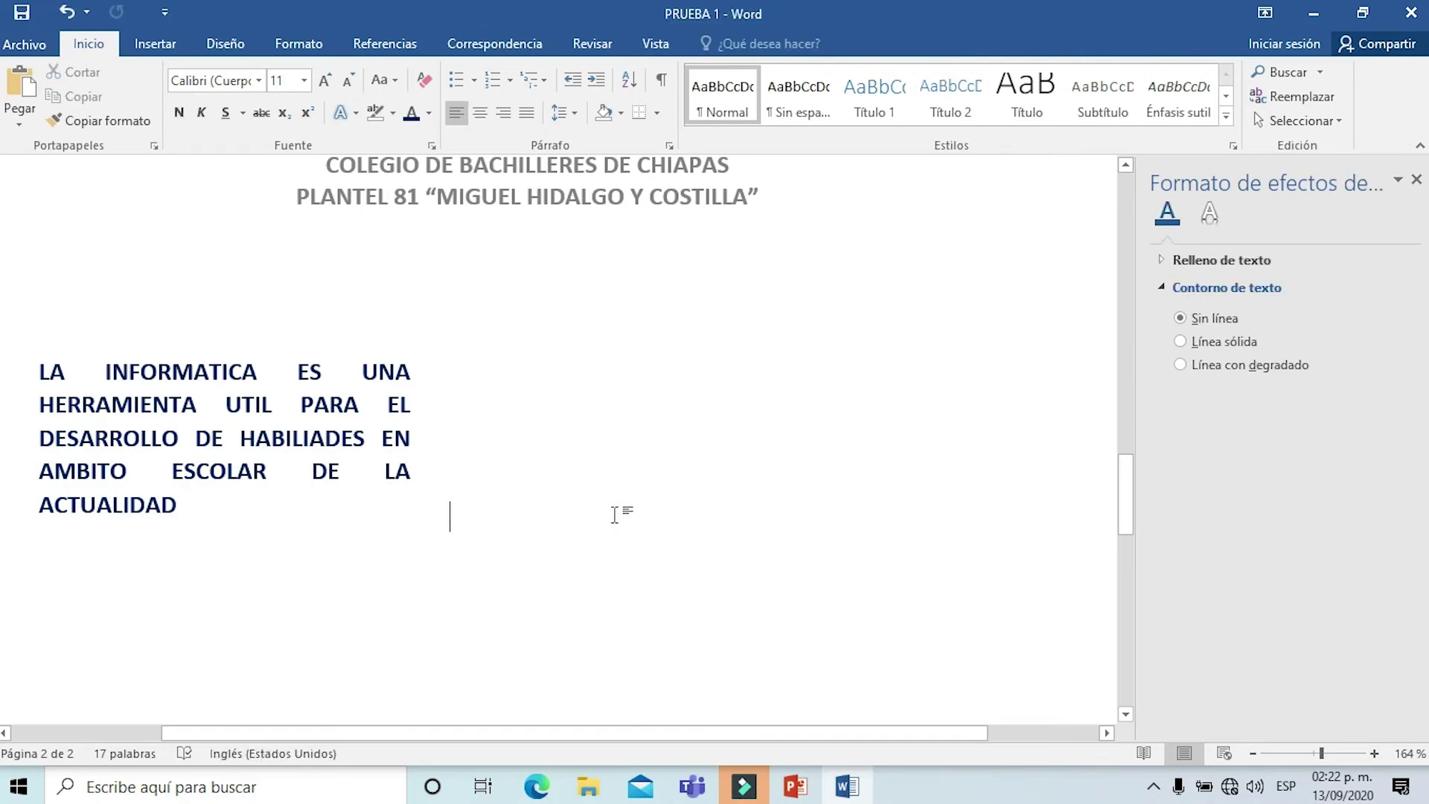
{"action": "key", "text": "Return"}
{"action": "key", "text": "Return"}
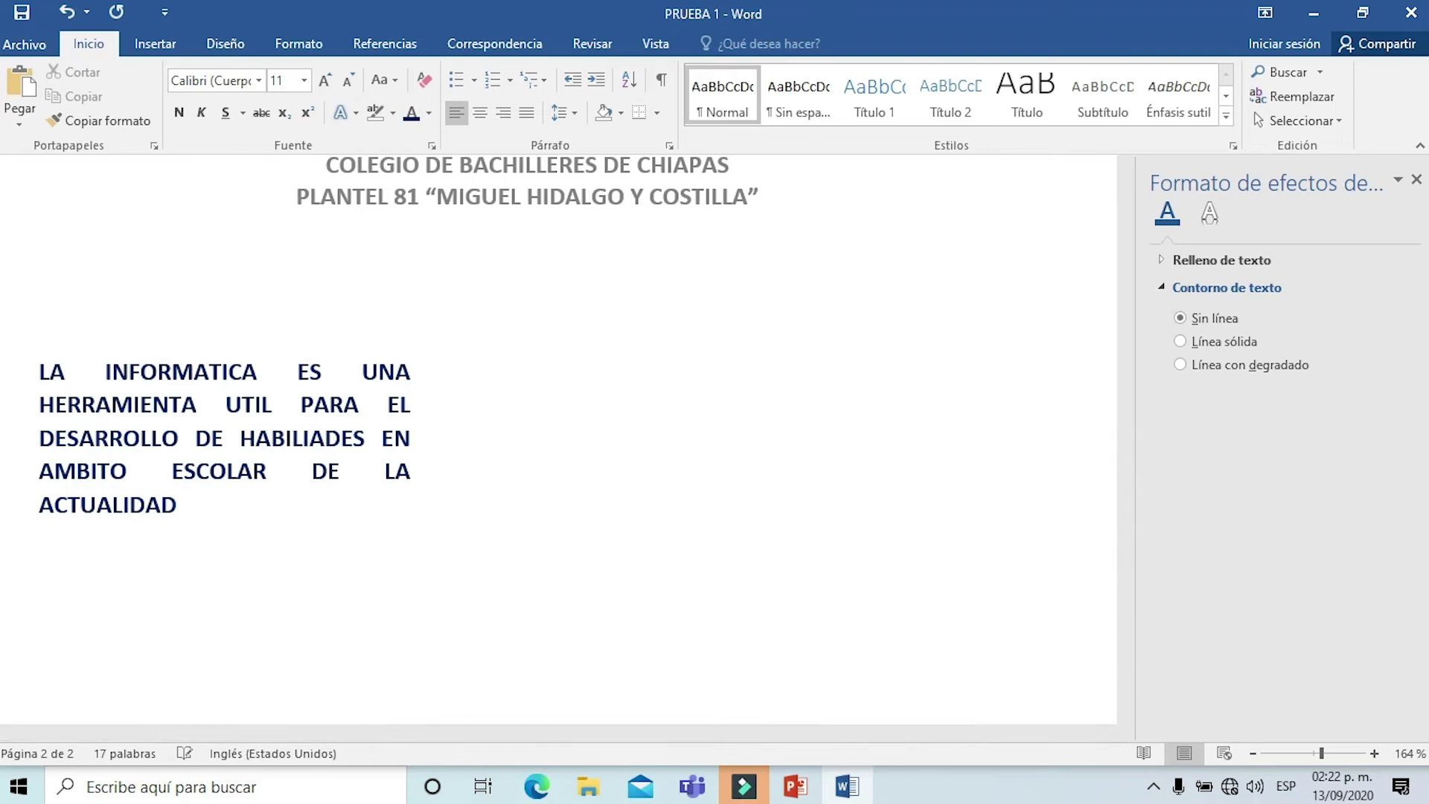
{"action": "left_click", "coordinate": [154, 46]}
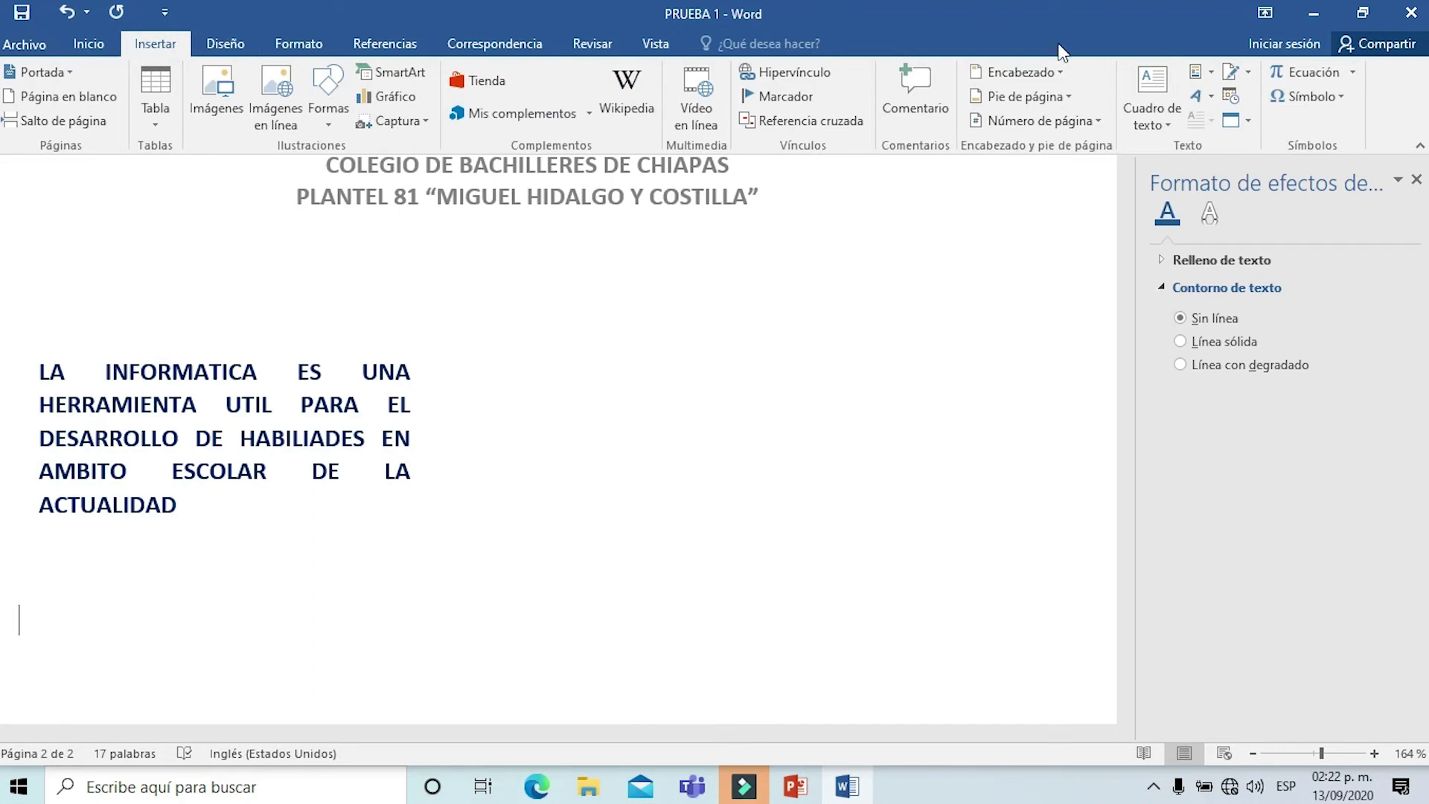
{"action": "left_click", "coordinate": [1340, 97]}
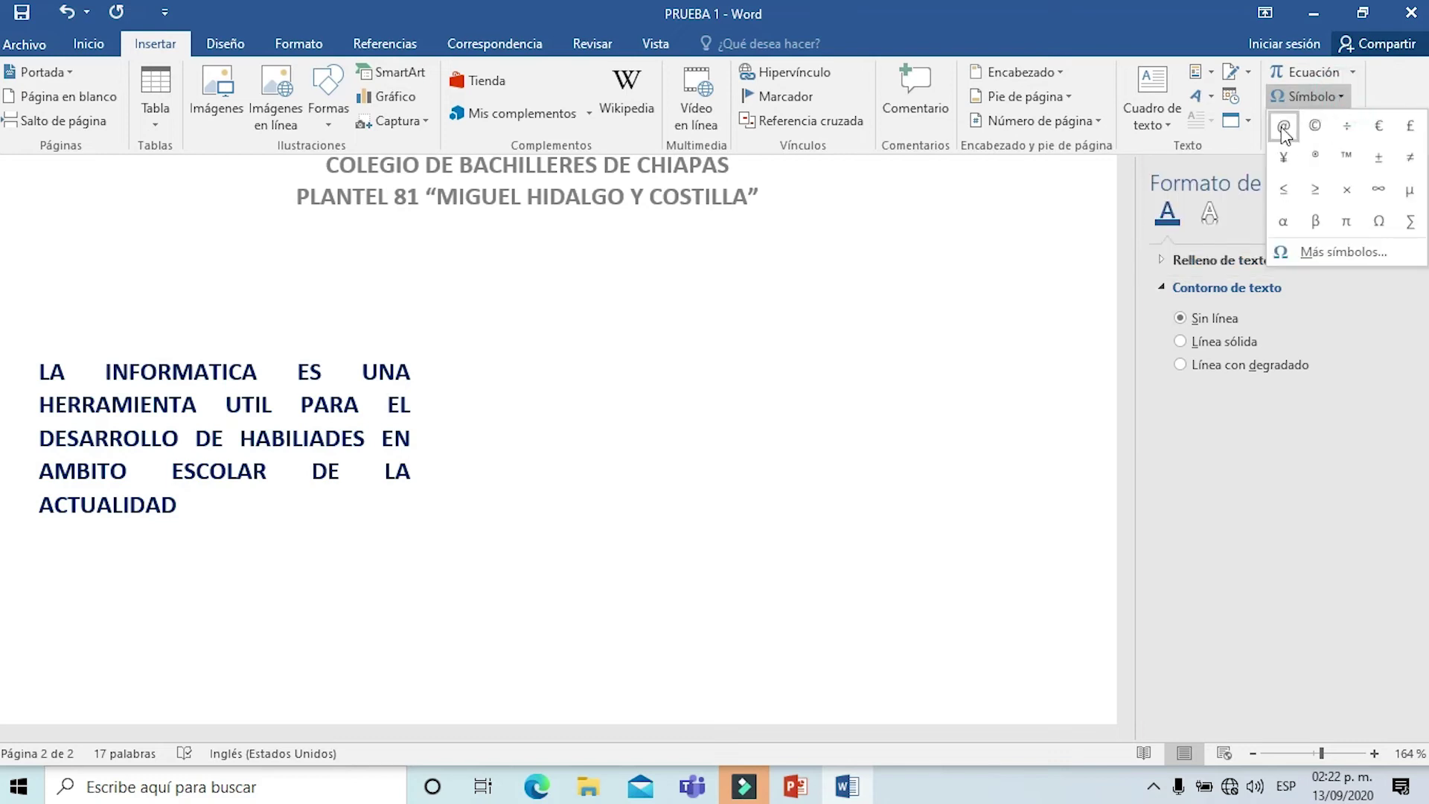
{"action": "left_click", "coordinate": [1283, 127]}
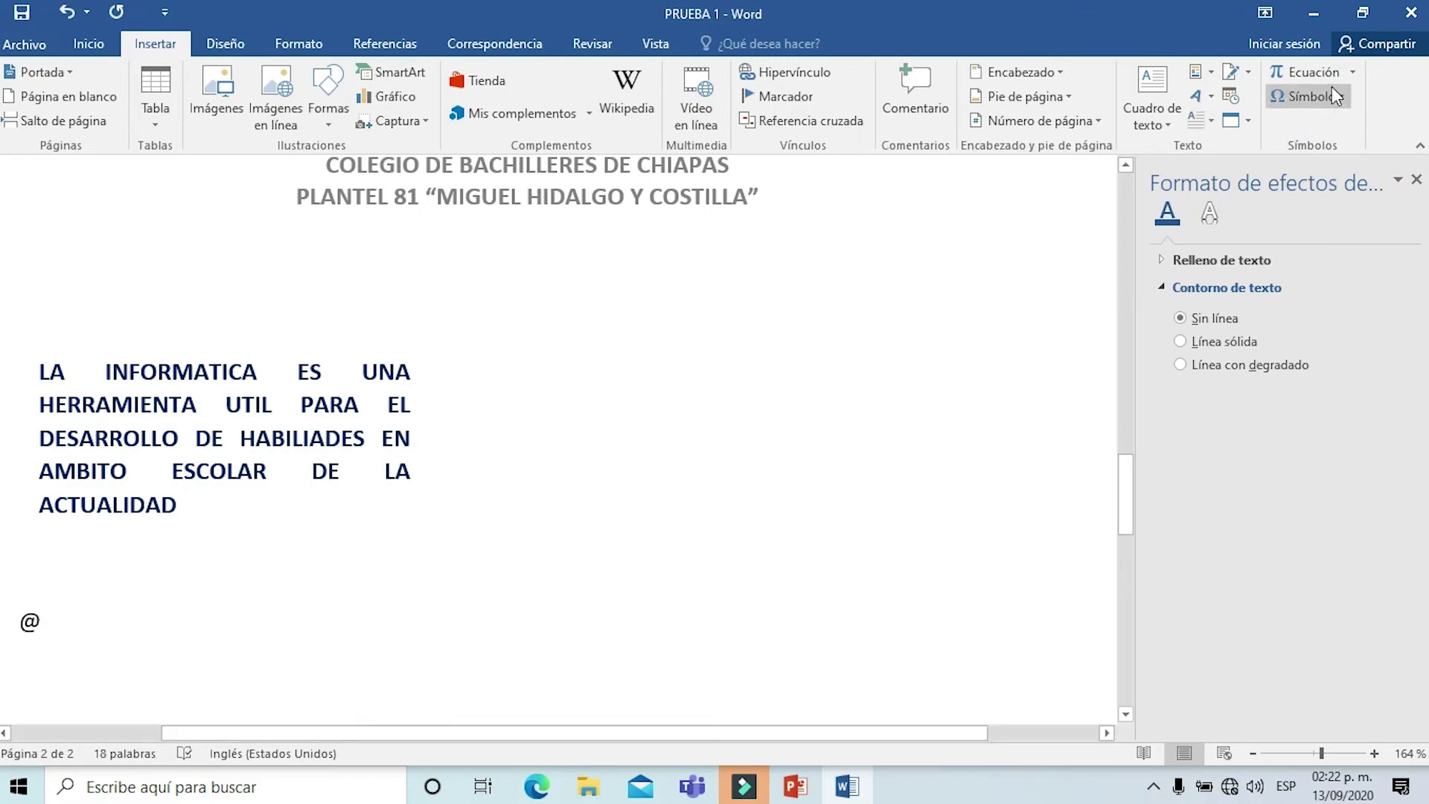
{"action": "left_click", "coordinate": [1307, 96]}
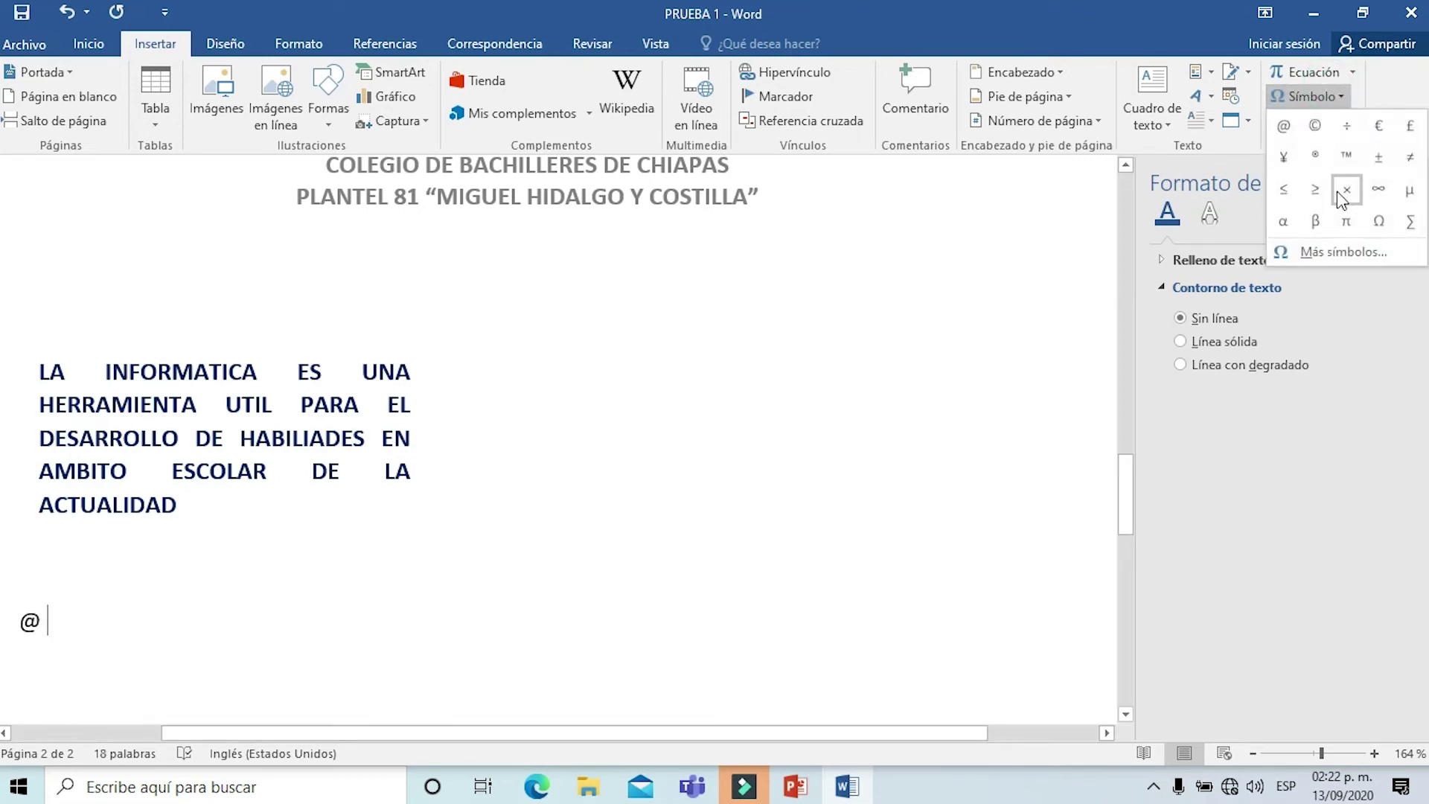
{"action": "left_click", "coordinate": [1315, 190]}
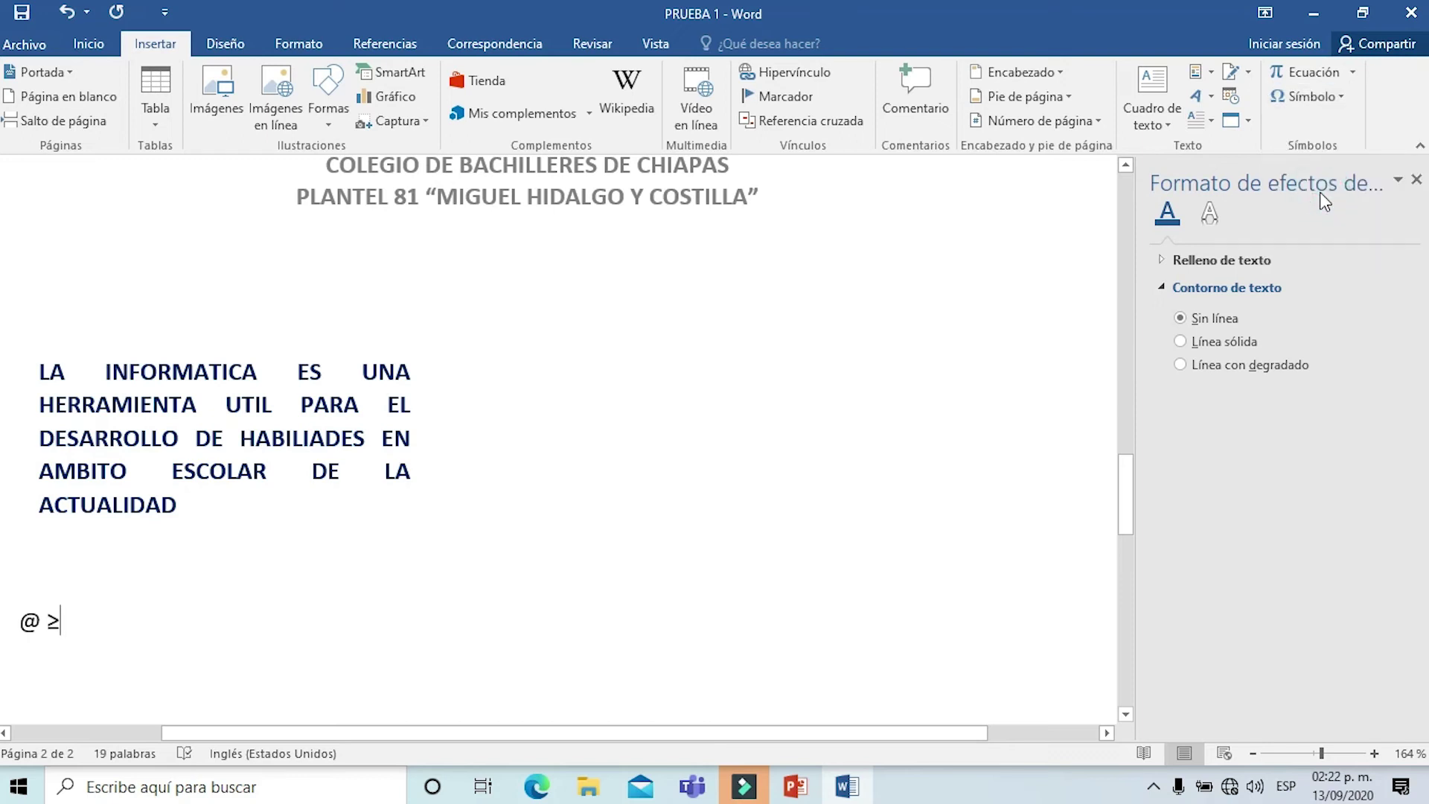
Step: Insert the Superscript Equals Sign (character code 207C) directly after the ≥ symbol
{"action": "left_click", "coordinate": [1342, 96]}
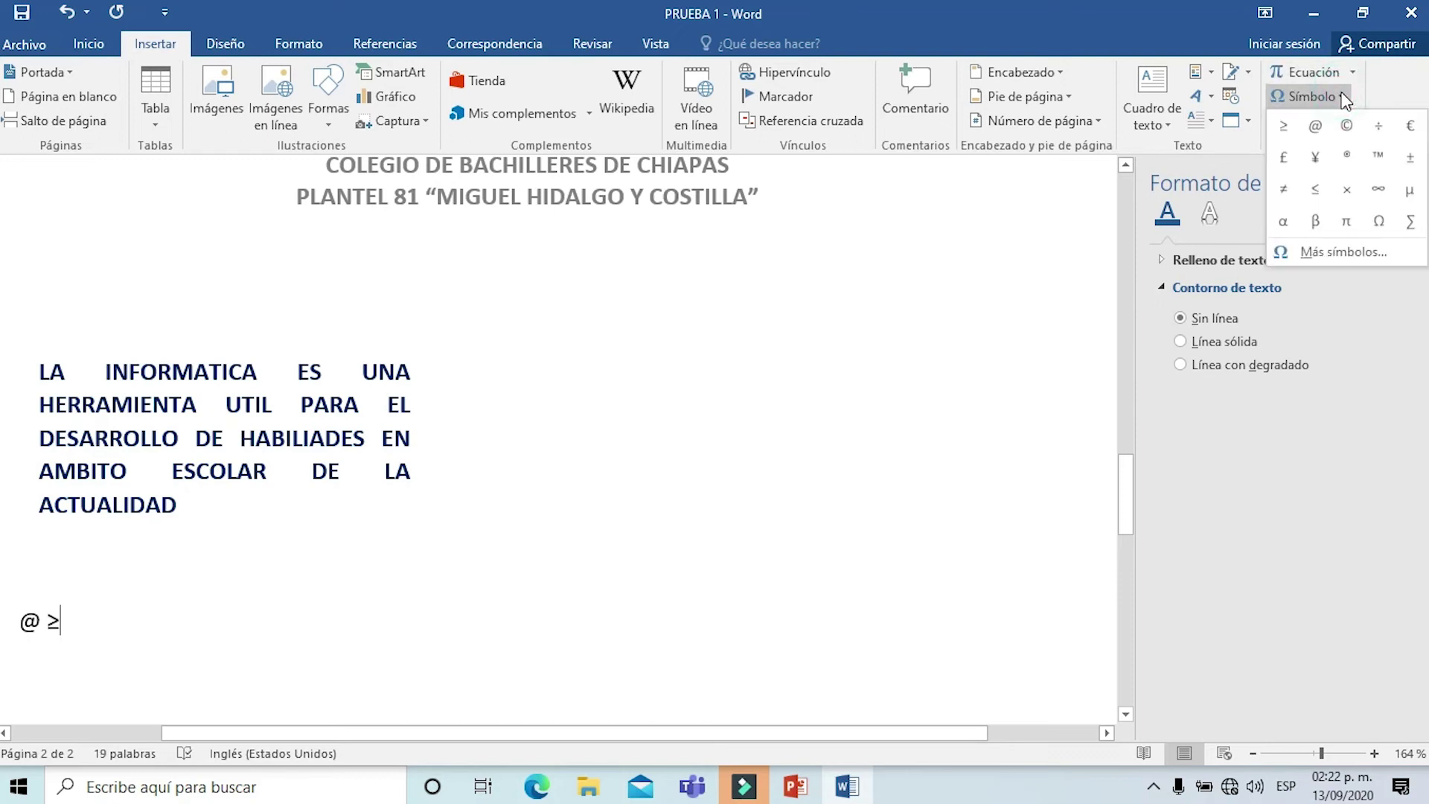
{"action": "left_click", "coordinate": [1326, 255]}
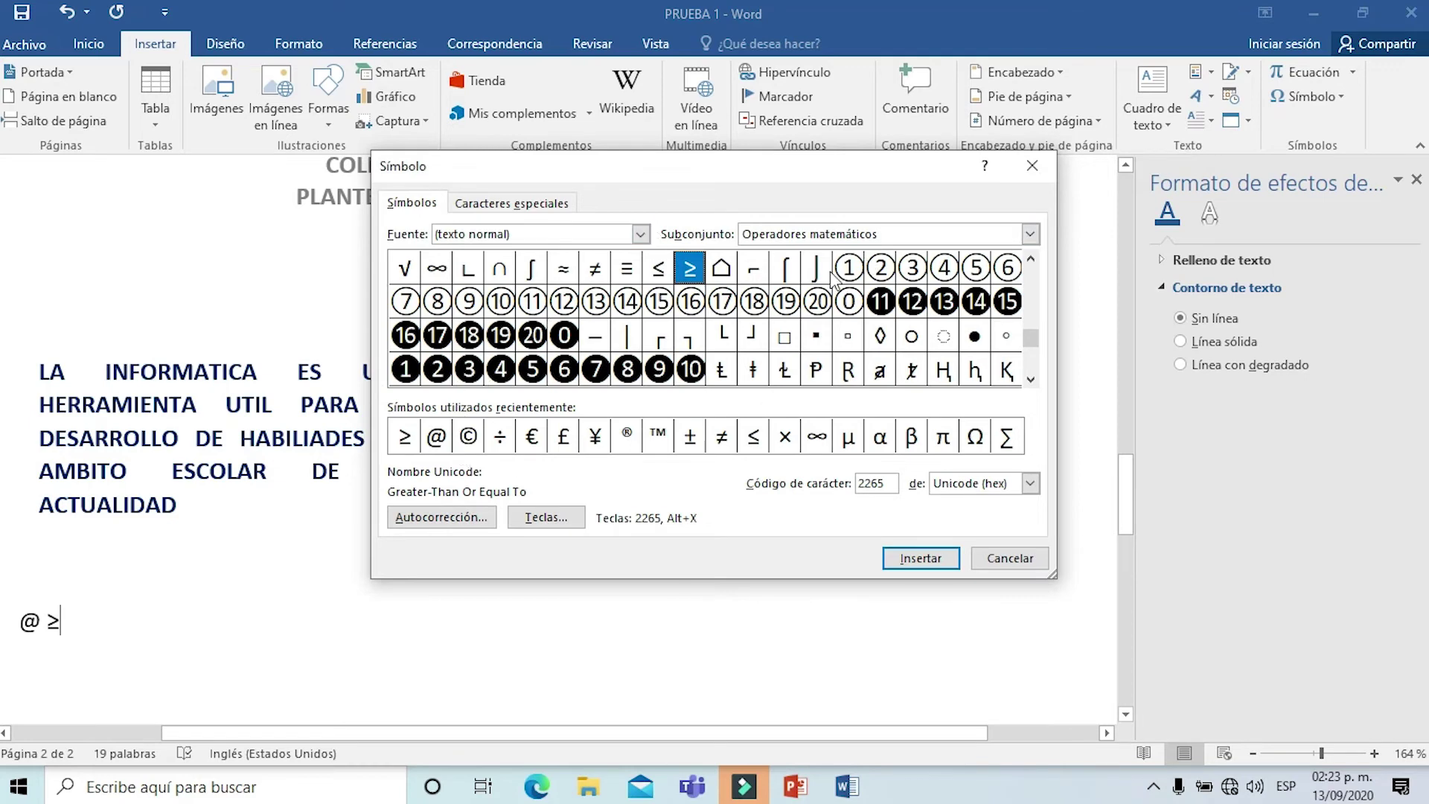
{"action": "left_click", "coordinate": [1030, 234]}
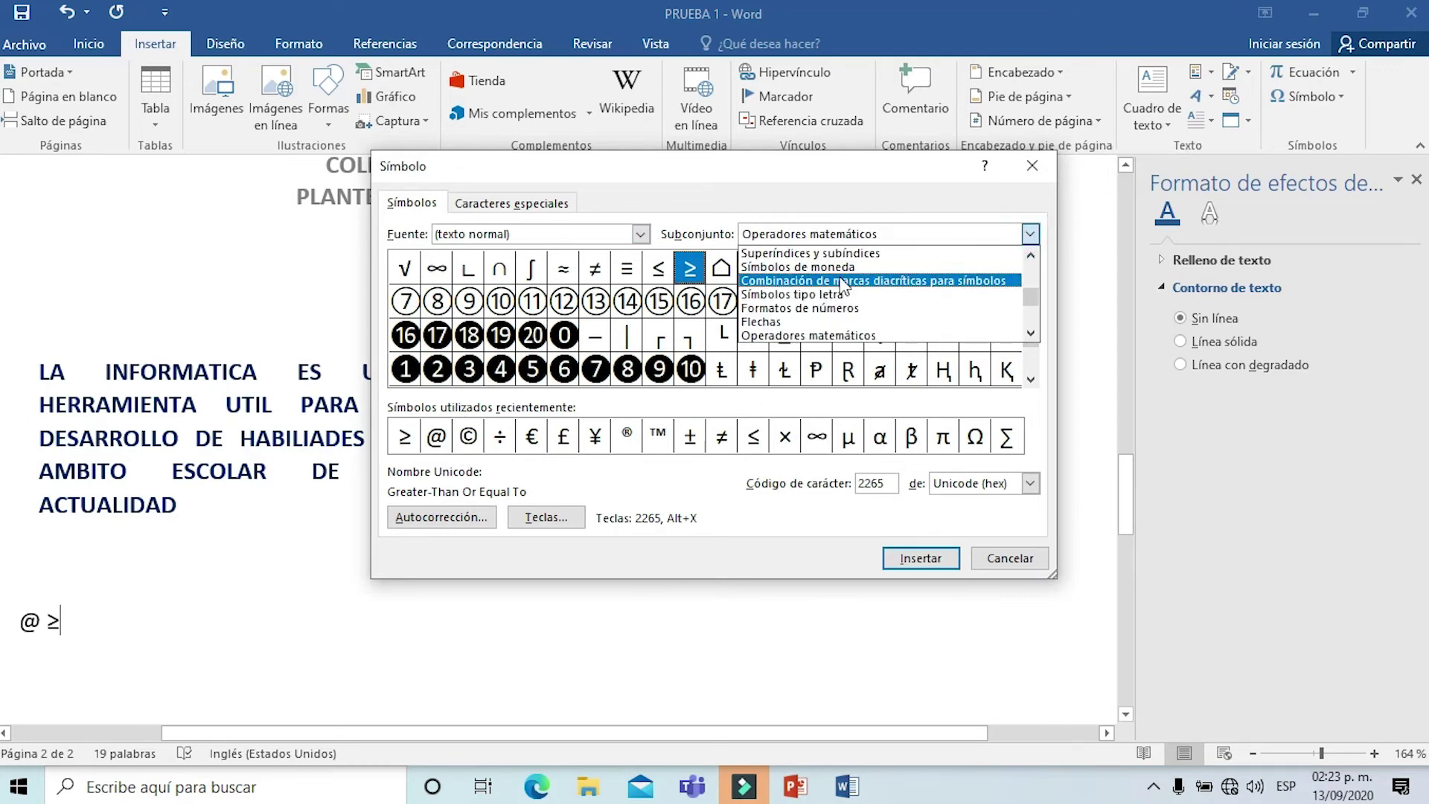
{"action": "left_click", "coordinate": [843, 268]}
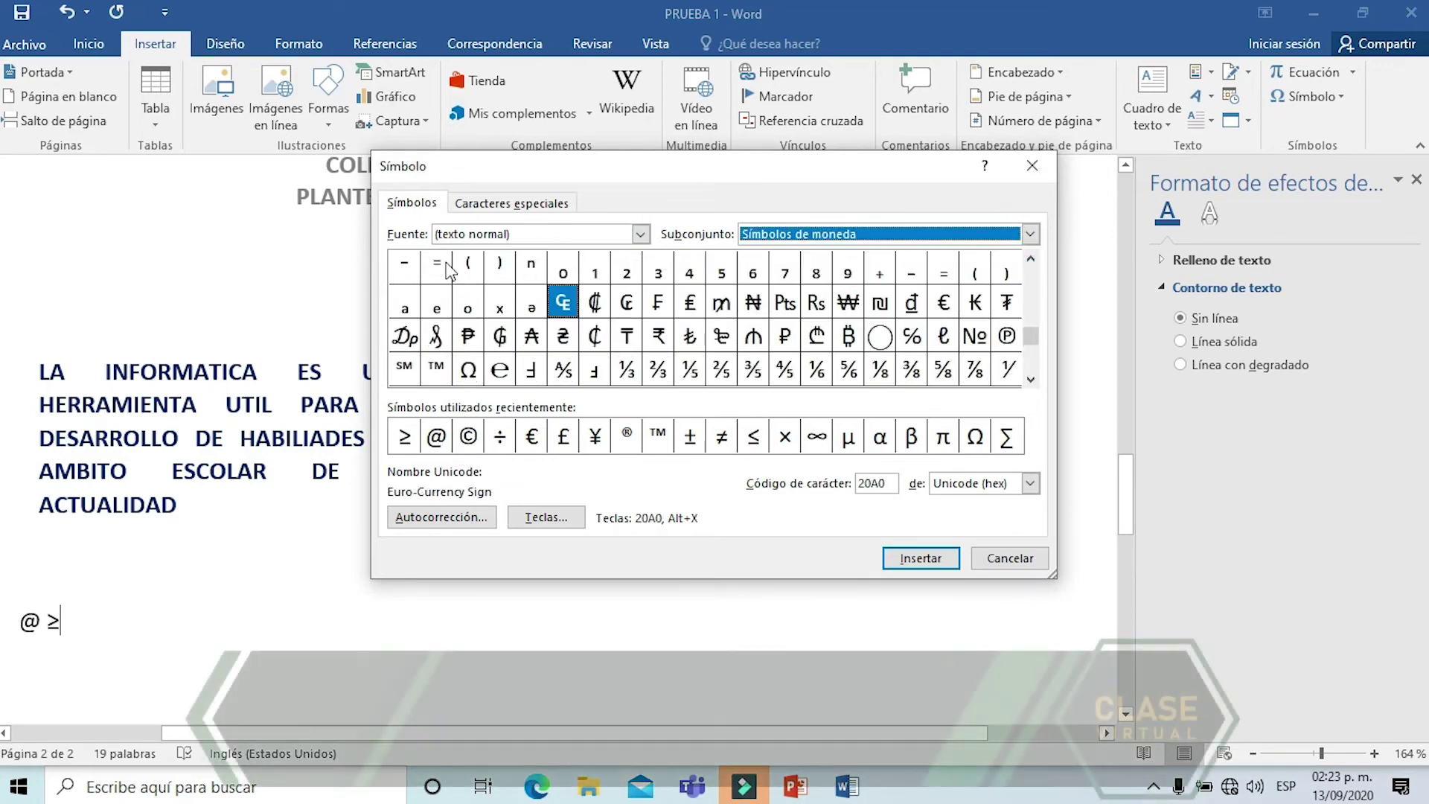
{"action": "left_click", "coordinate": [436, 264]}
{"action": "left_click", "coordinate": [921, 558]}
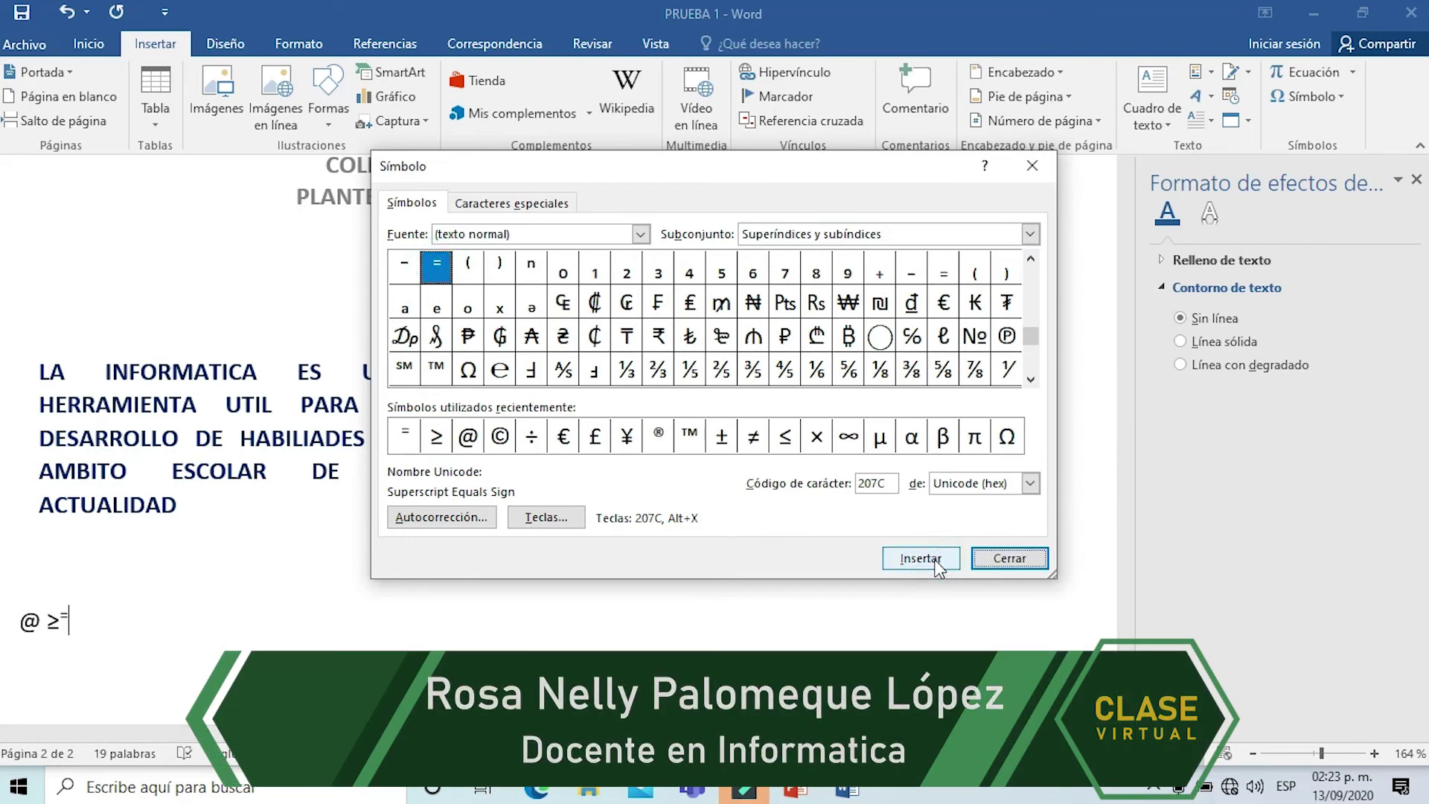
{"action": "left_click", "coordinate": [1033, 166]}
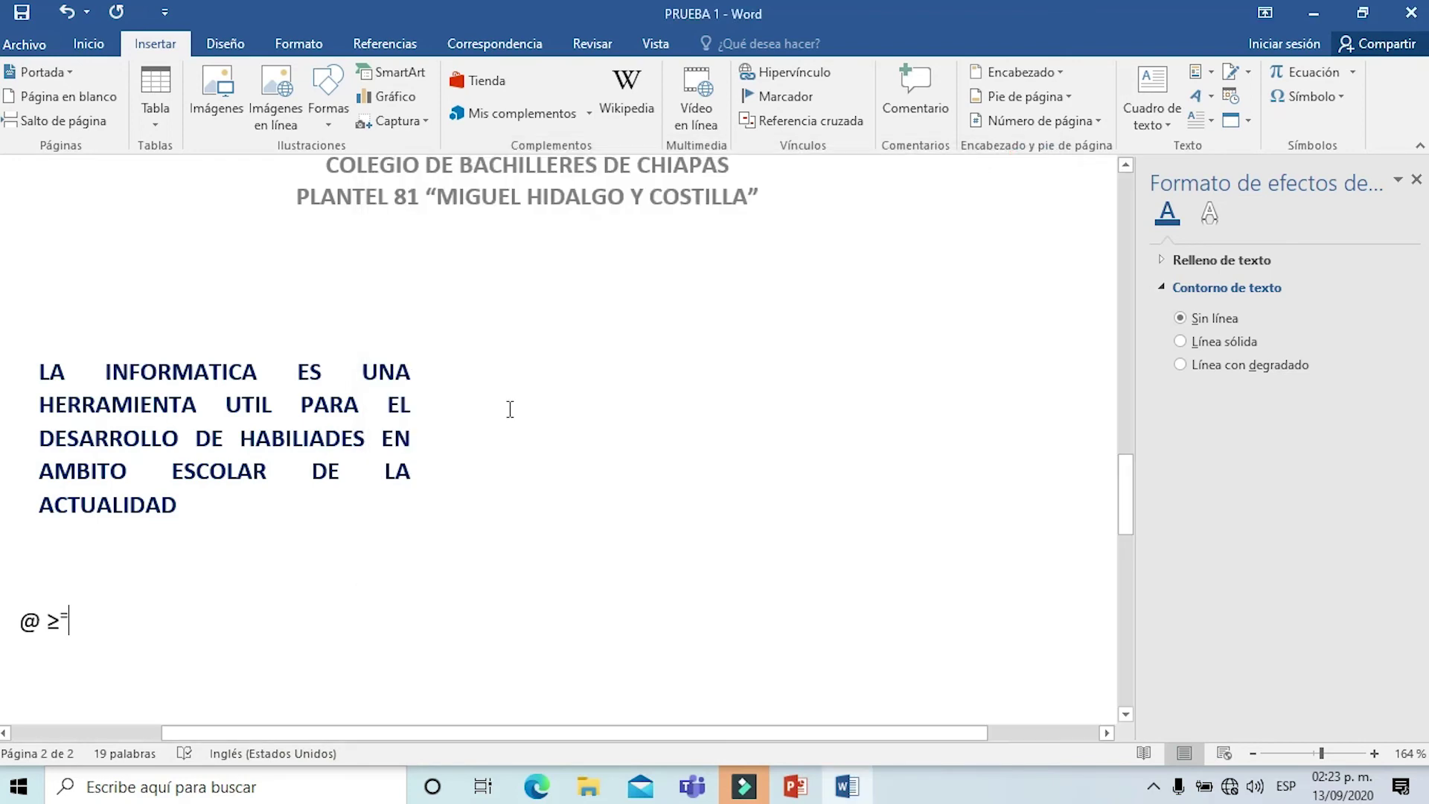
Step: Insert a table with 2 columns and 4 rows on a new line below the symbols
{"action": "key", "text": "Return"}
{"action": "scroll", "coordinate": [215, 439], "scroll_direction": "down", "scroll_amount": 1}
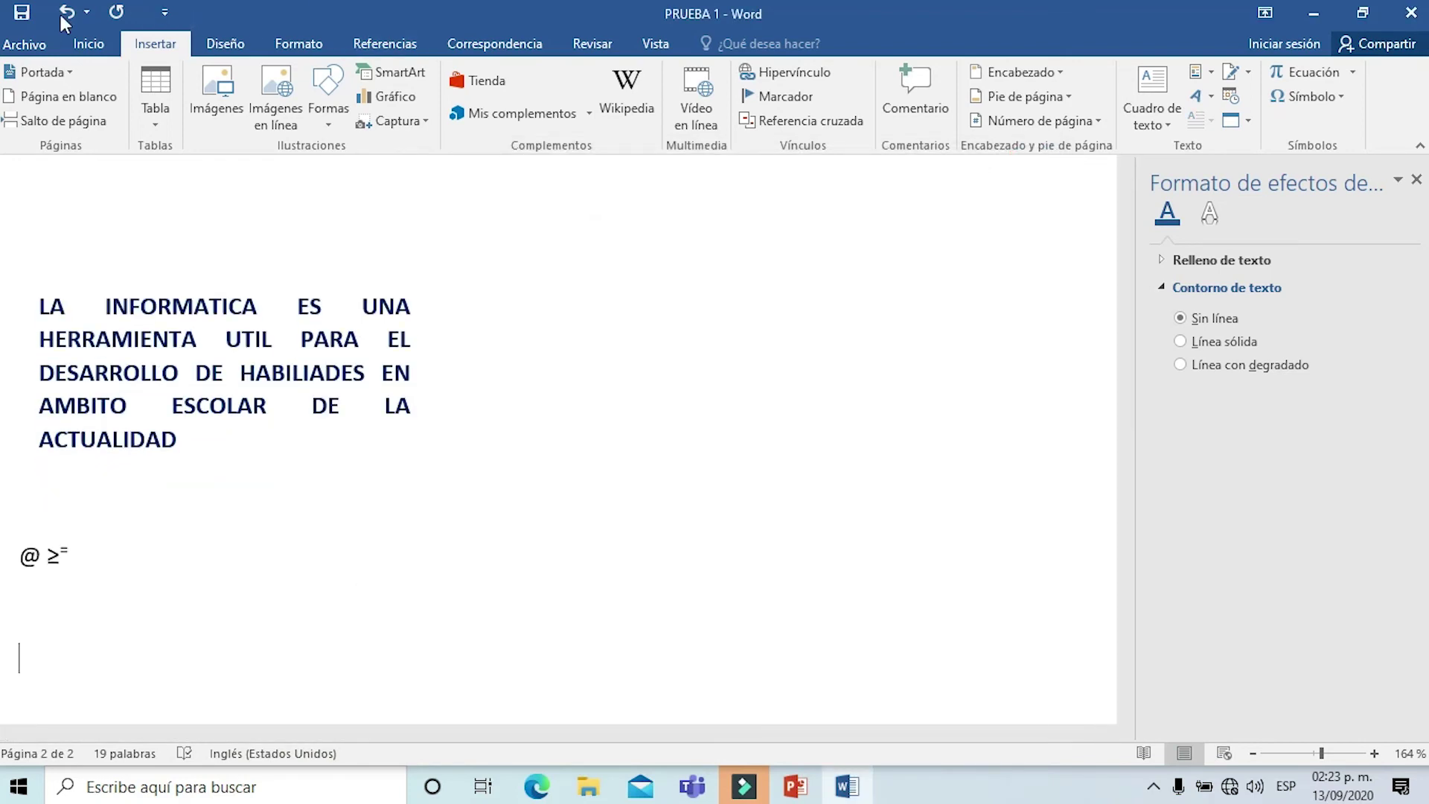
{"action": "left_click", "coordinate": [156, 124]}
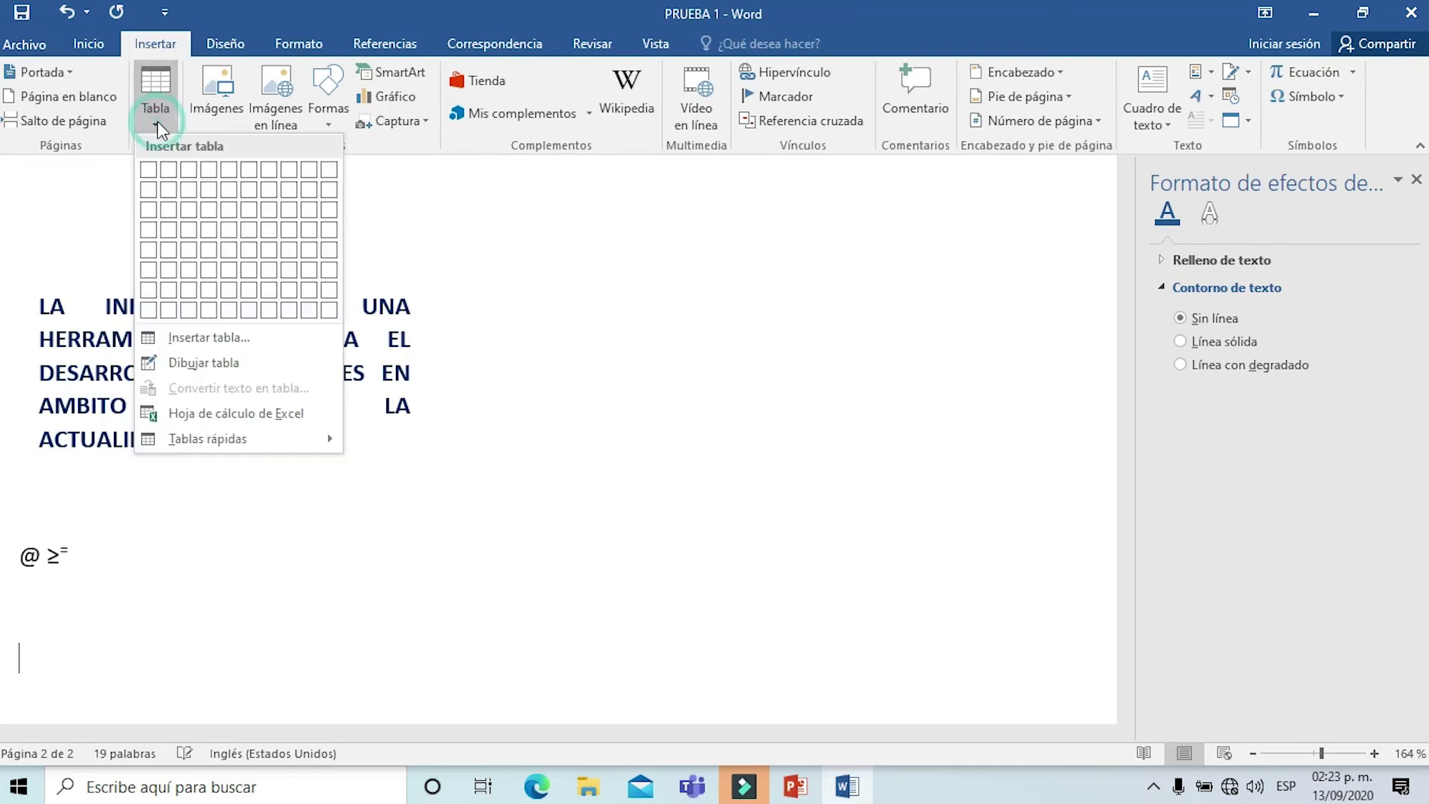
{"action": "left_click", "coordinate": [197, 338]}
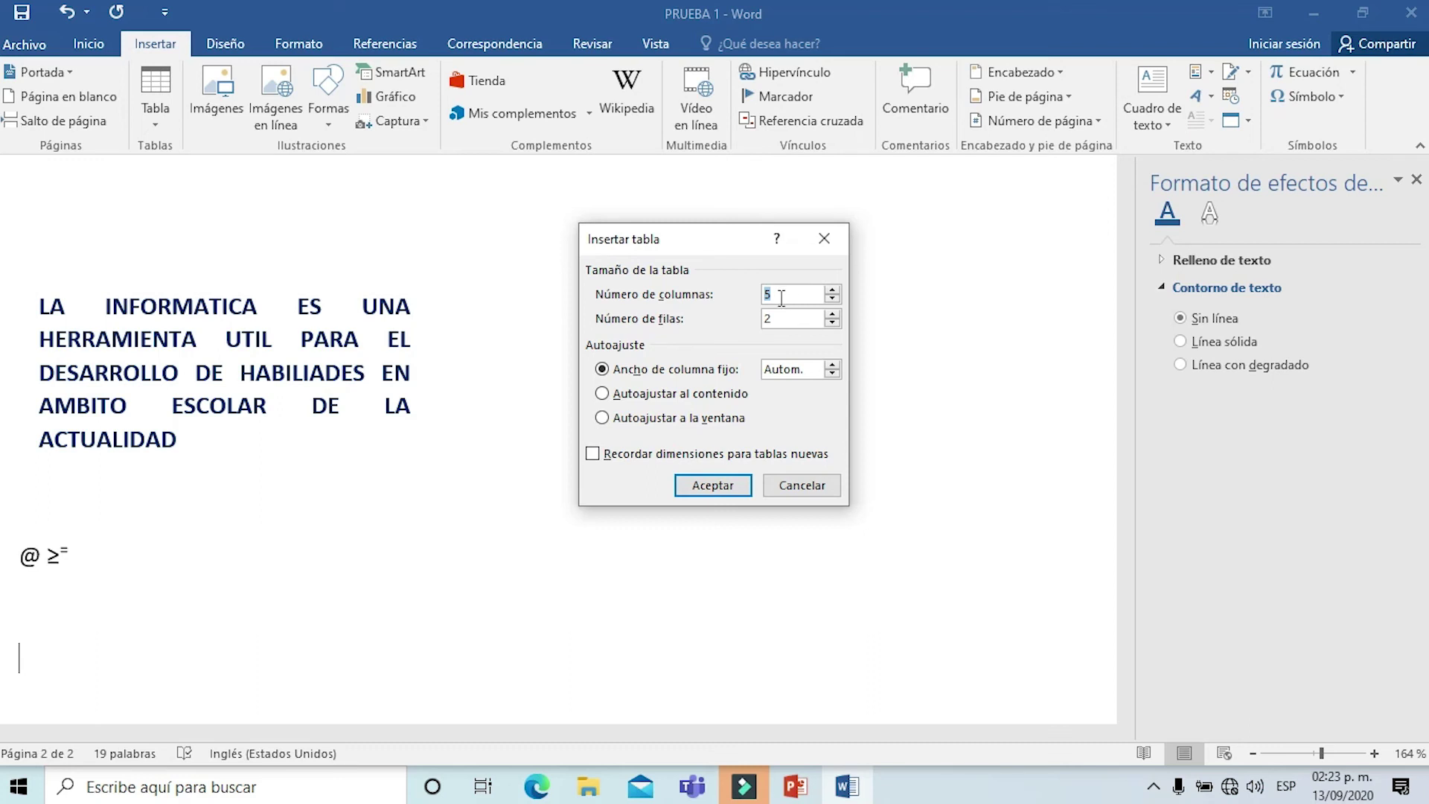
{"action": "type", "text": "2"}
{"action": "left_click", "coordinate": [790, 319]}
{"action": "key", "text": "BackSpace"}
{"action": "type", "text": "4"}
{"action": "left_click", "coordinate": [725, 487]}
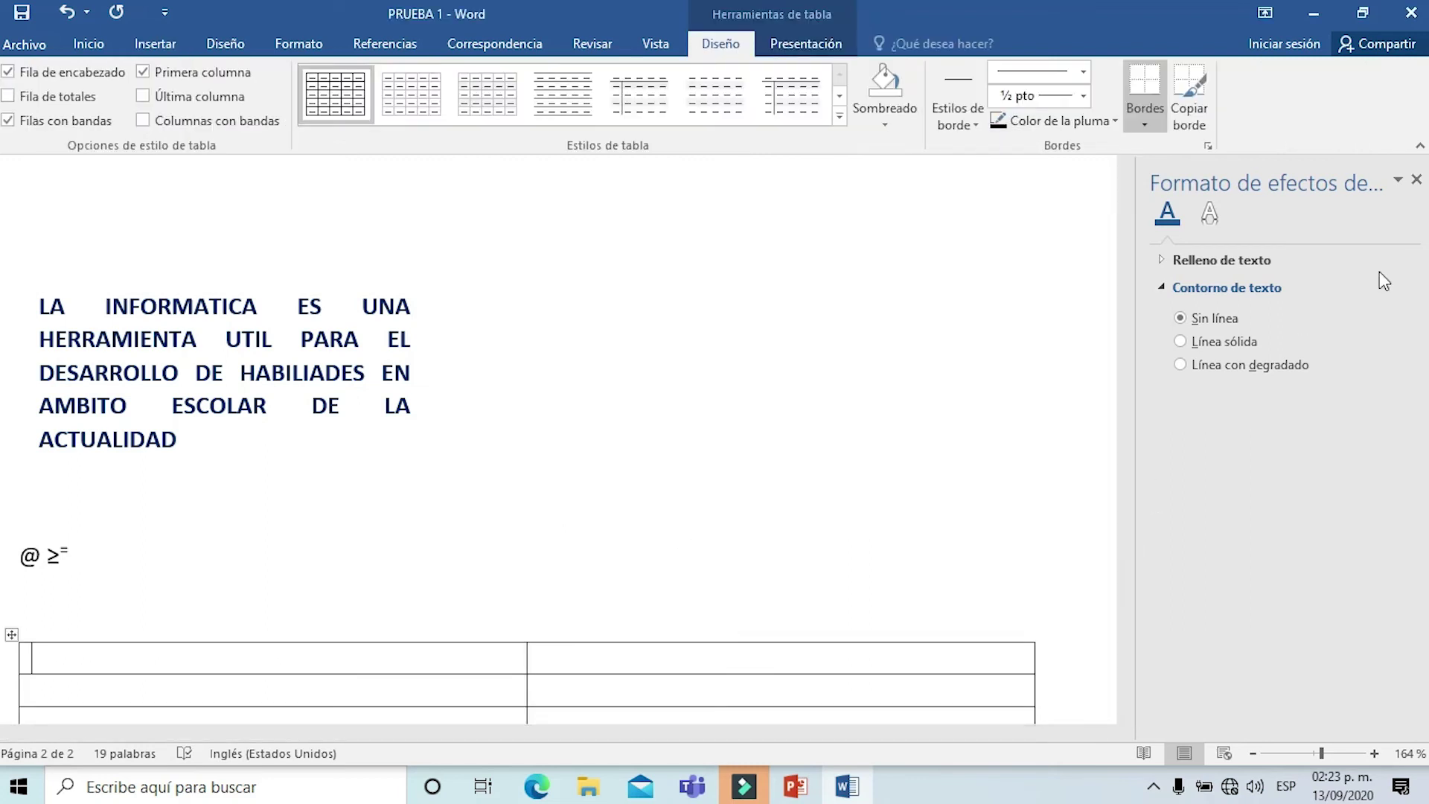
Step: Close the text effects formatting pane and enter NOMBRE DEL ALUMNO and MATRICULA as the headings in the table's first row
{"action": "left_click", "coordinate": [1417, 179]}
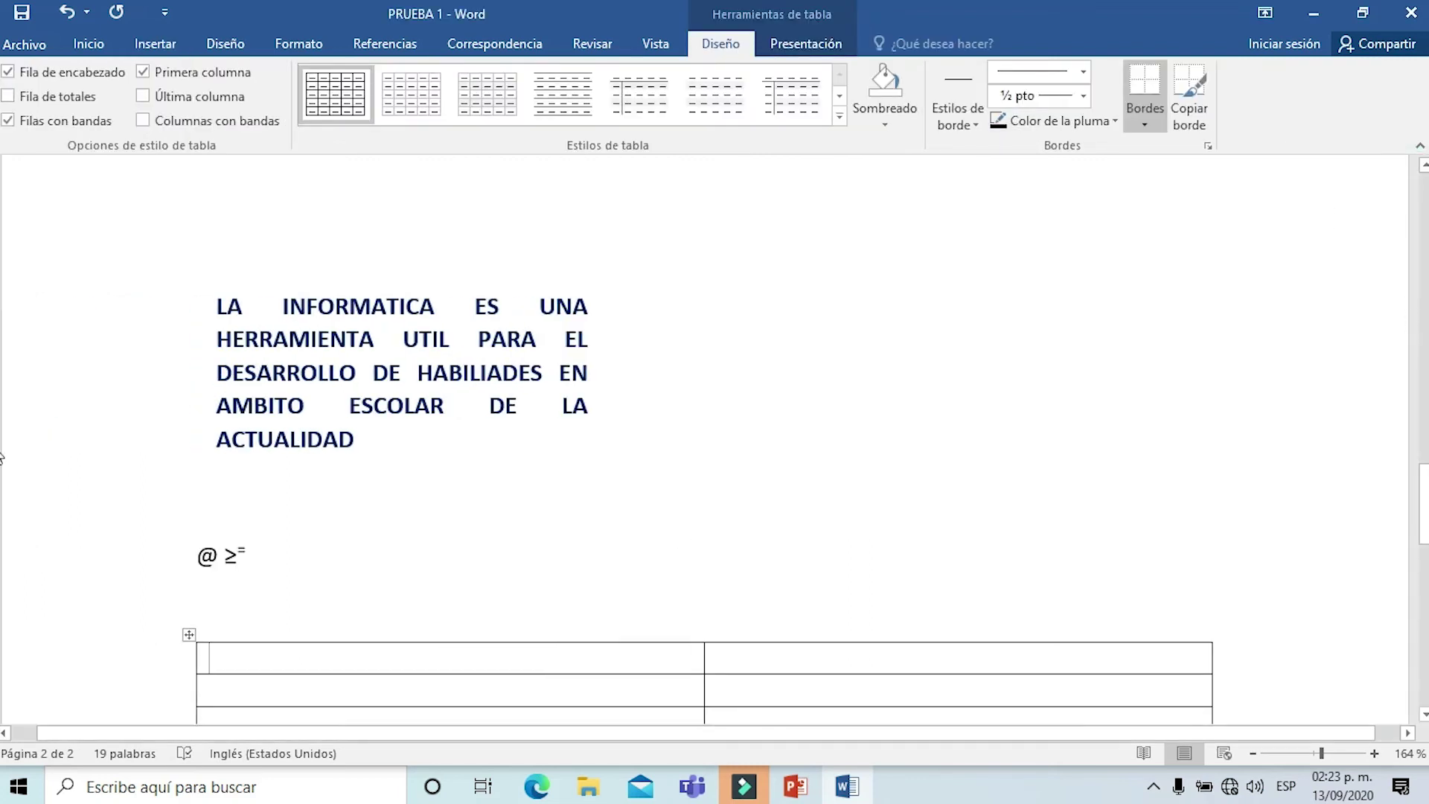
{"action": "left_click_drag", "start_coordinate": [1423, 476], "coordinate": [1377, 519]}
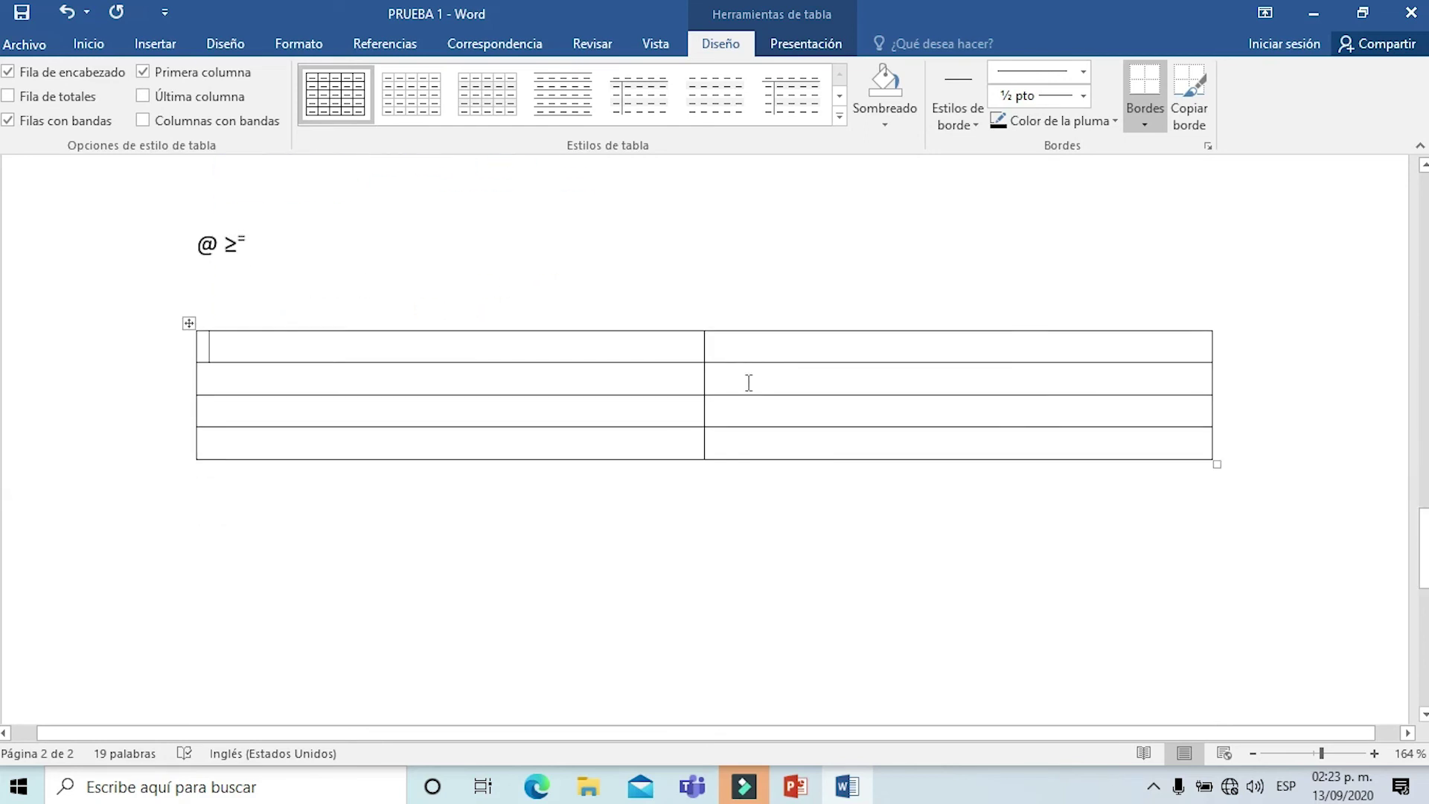
{"action": "type", "text": "NOMBR"}
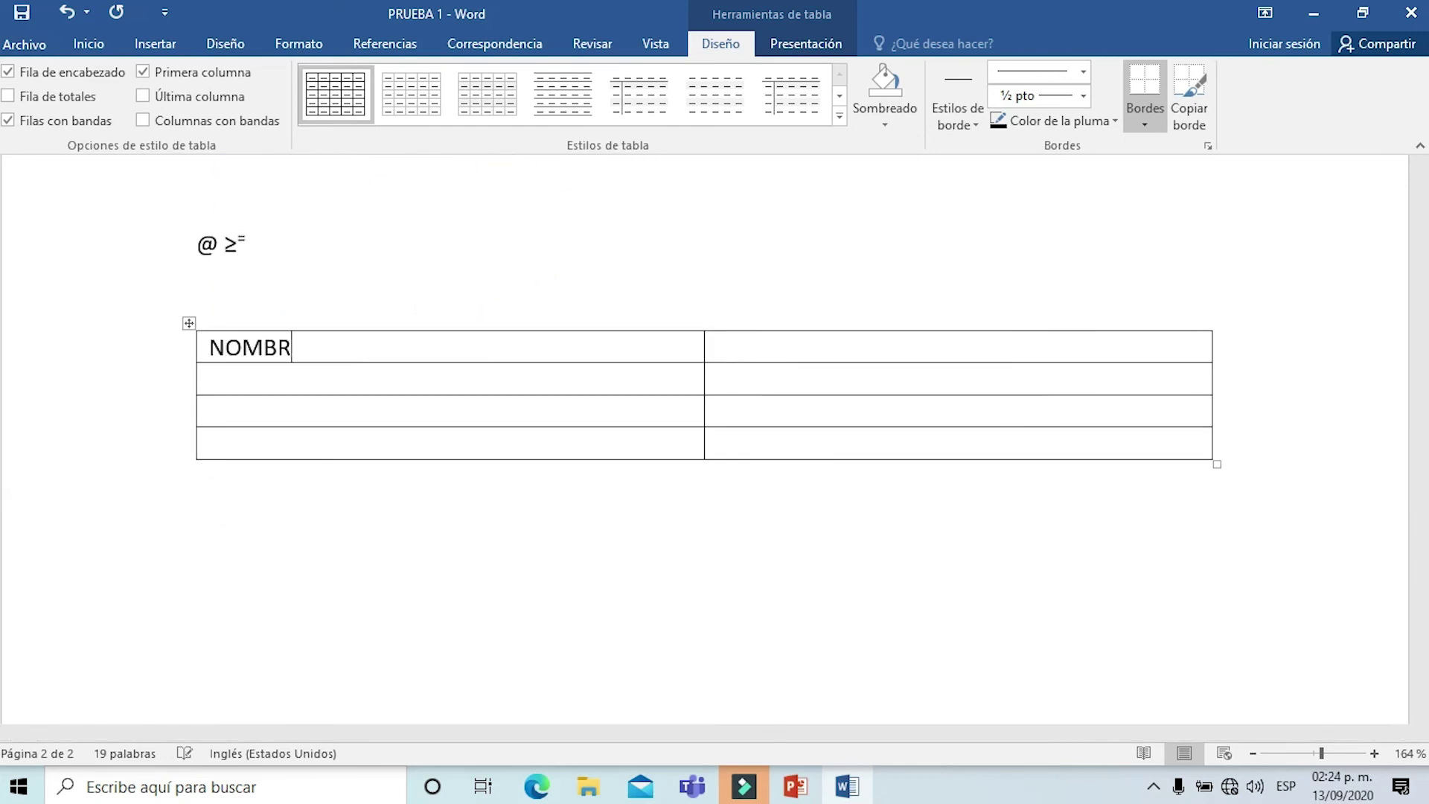
{"action": "type", "text": "E DEL ALUMNO"}
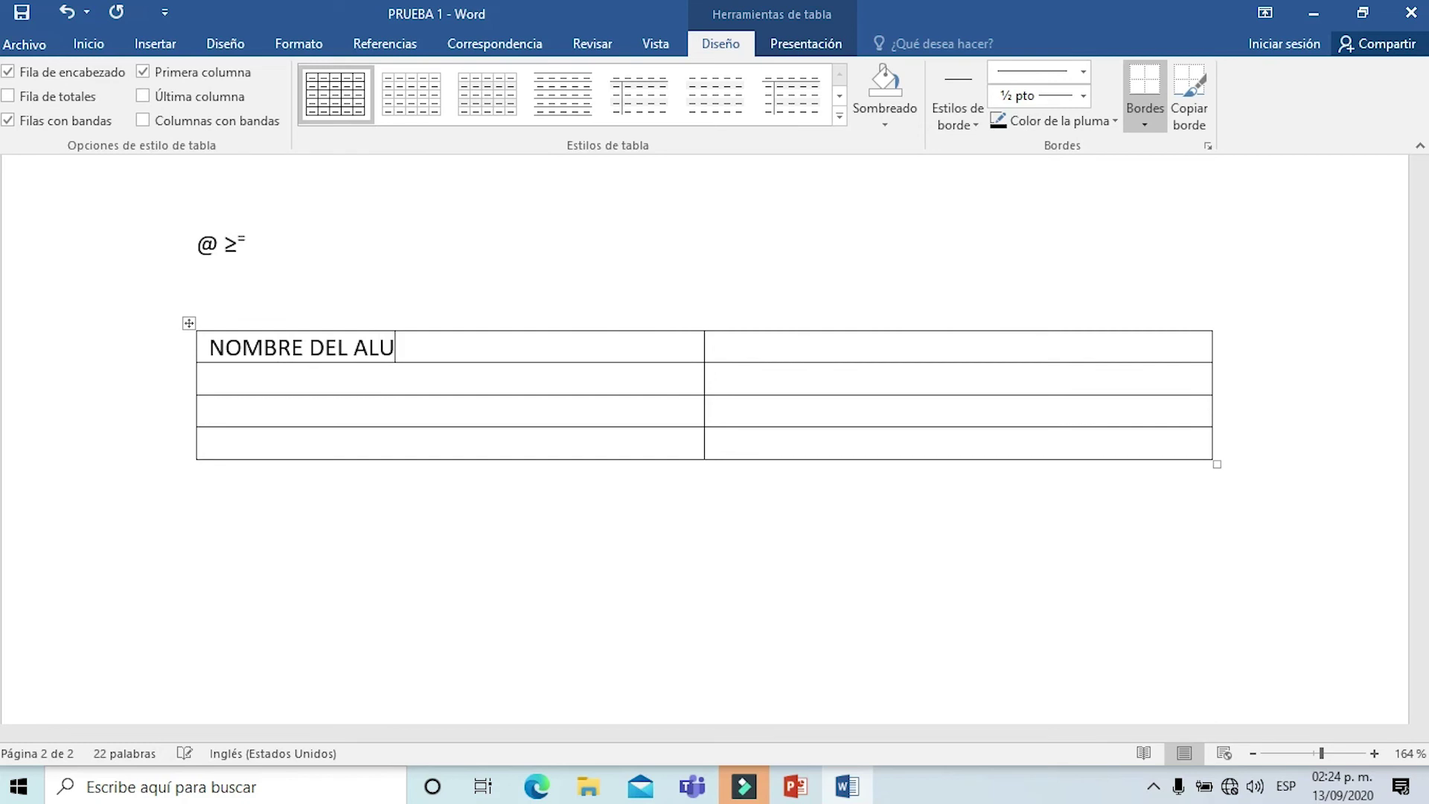
{"action": "left_click", "coordinate": [774, 355]}
{"action": "type", "text": "MATRICULA"}
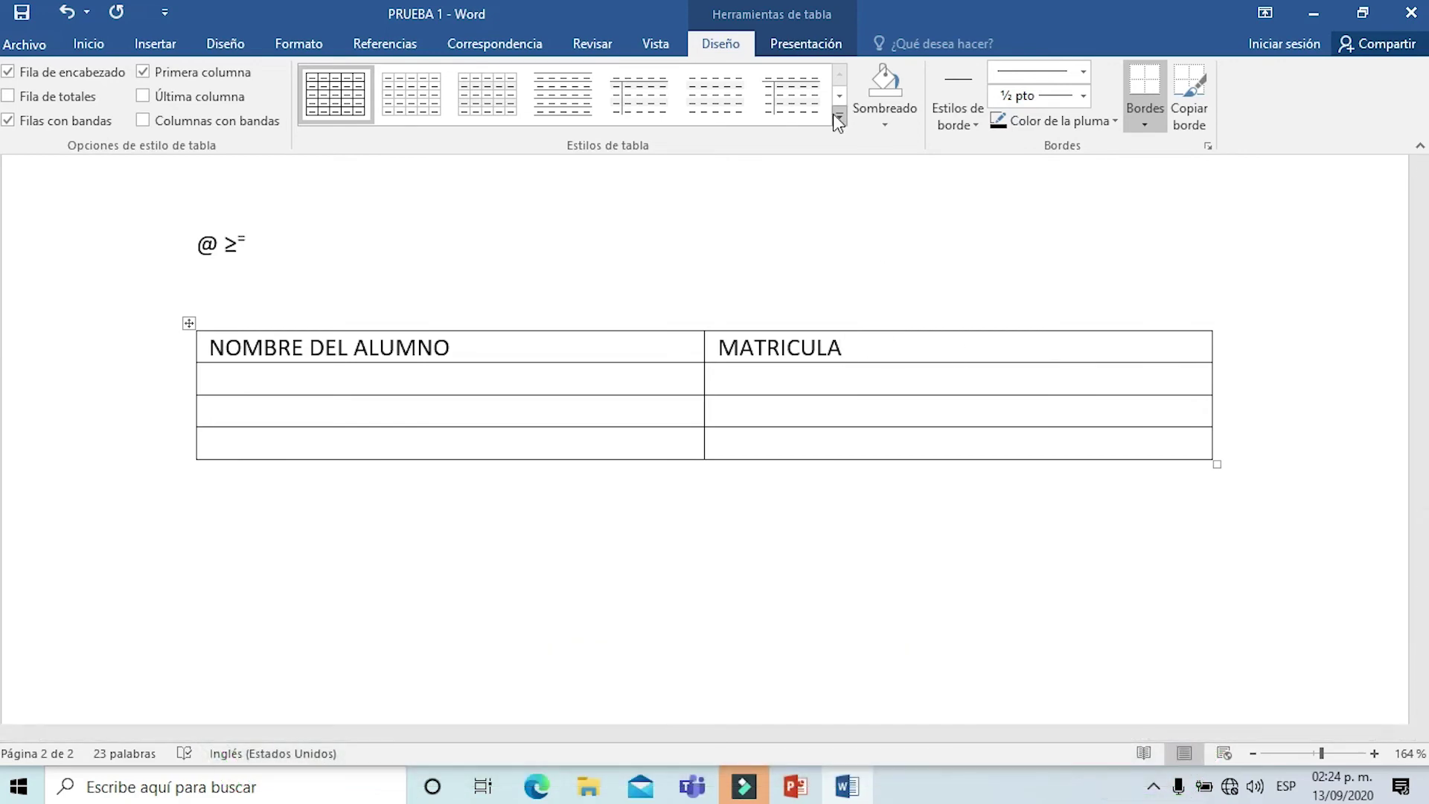
Step: Apply the light blue grid table style with a solid header row and center both column headings
{"action": "left_click", "coordinate": [839, 117]}
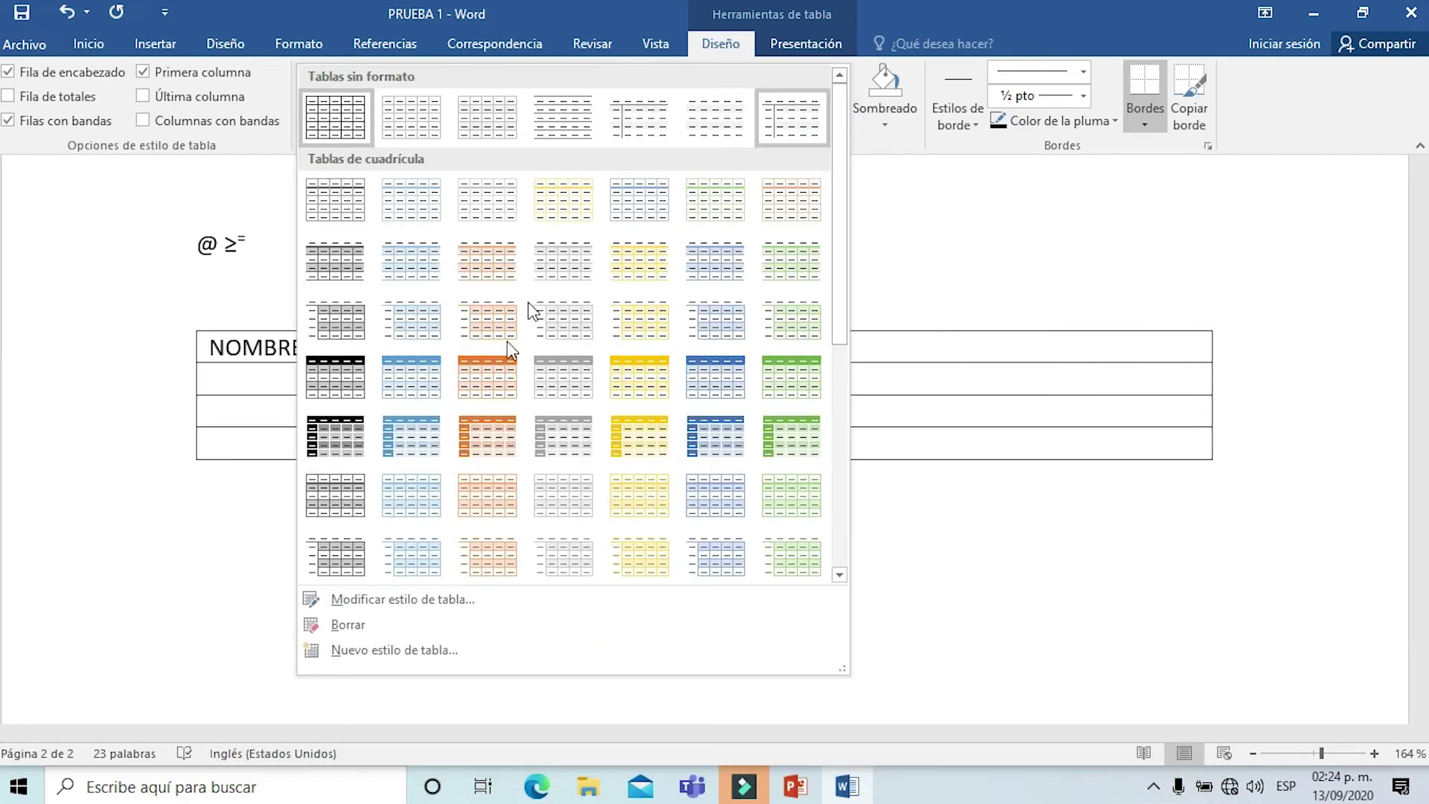
{"action": "left_click", "coordinate": [413, 378]}
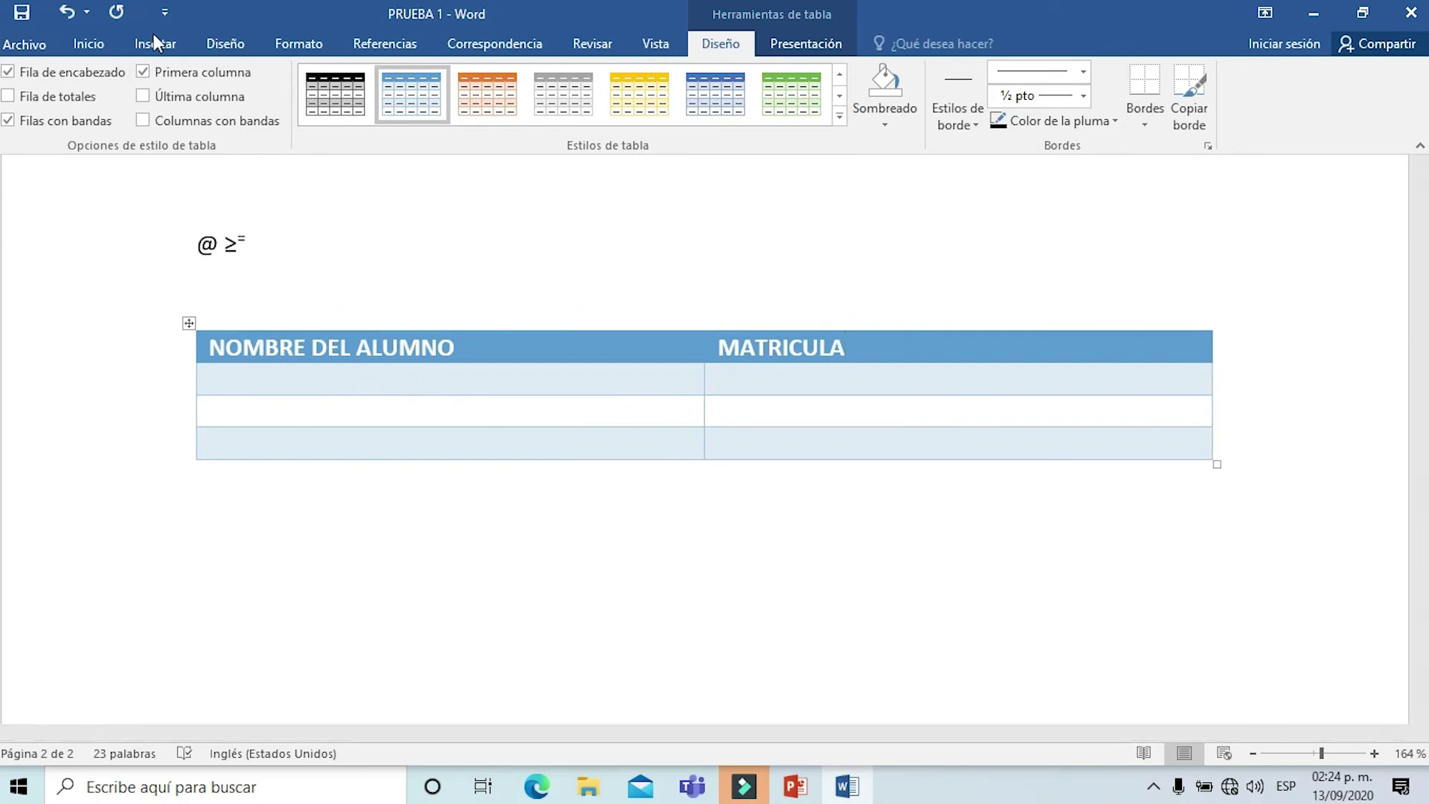
{"action": "left_click", "coordinate": [94, 43]}
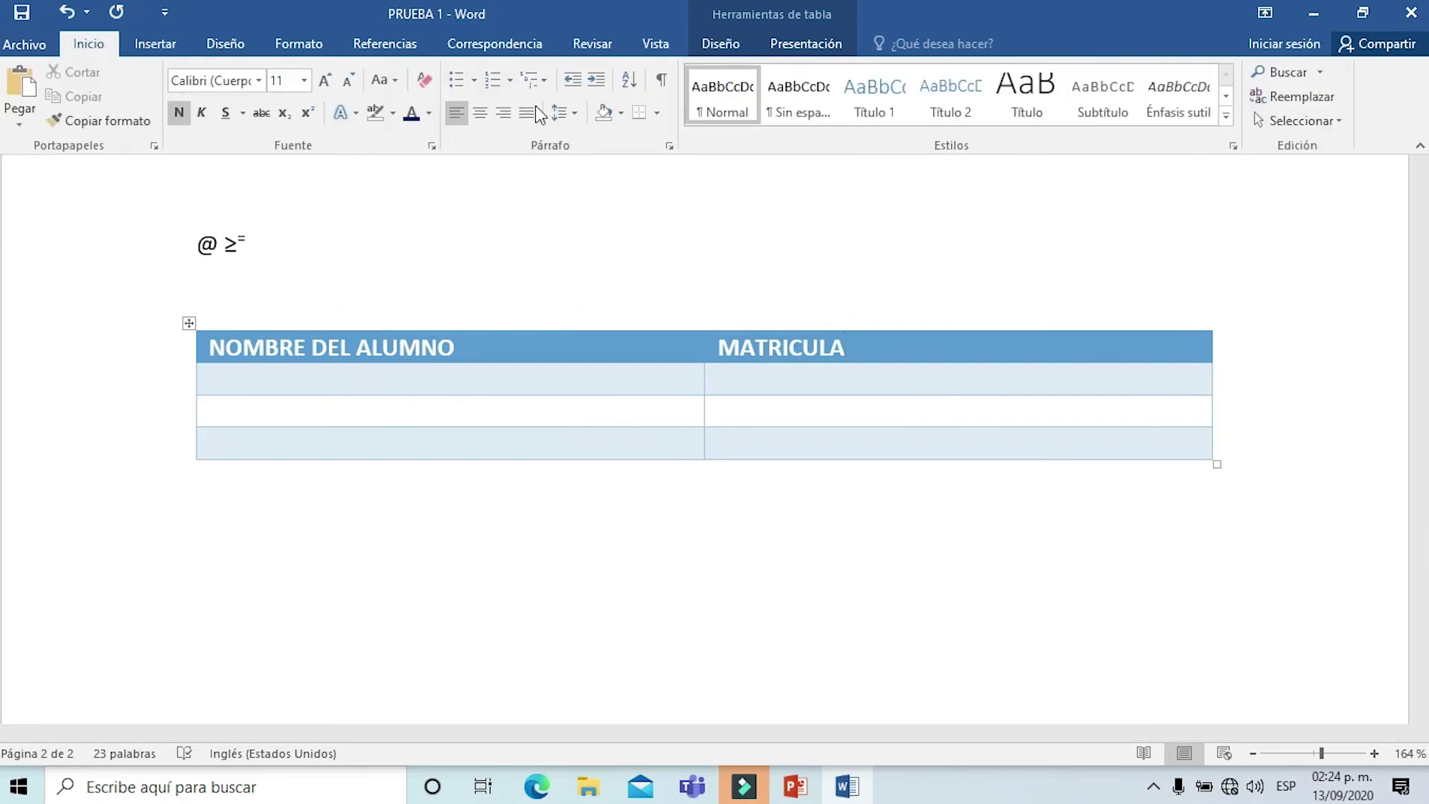
{"action": "left_click", "coordinate": [479, 111]}
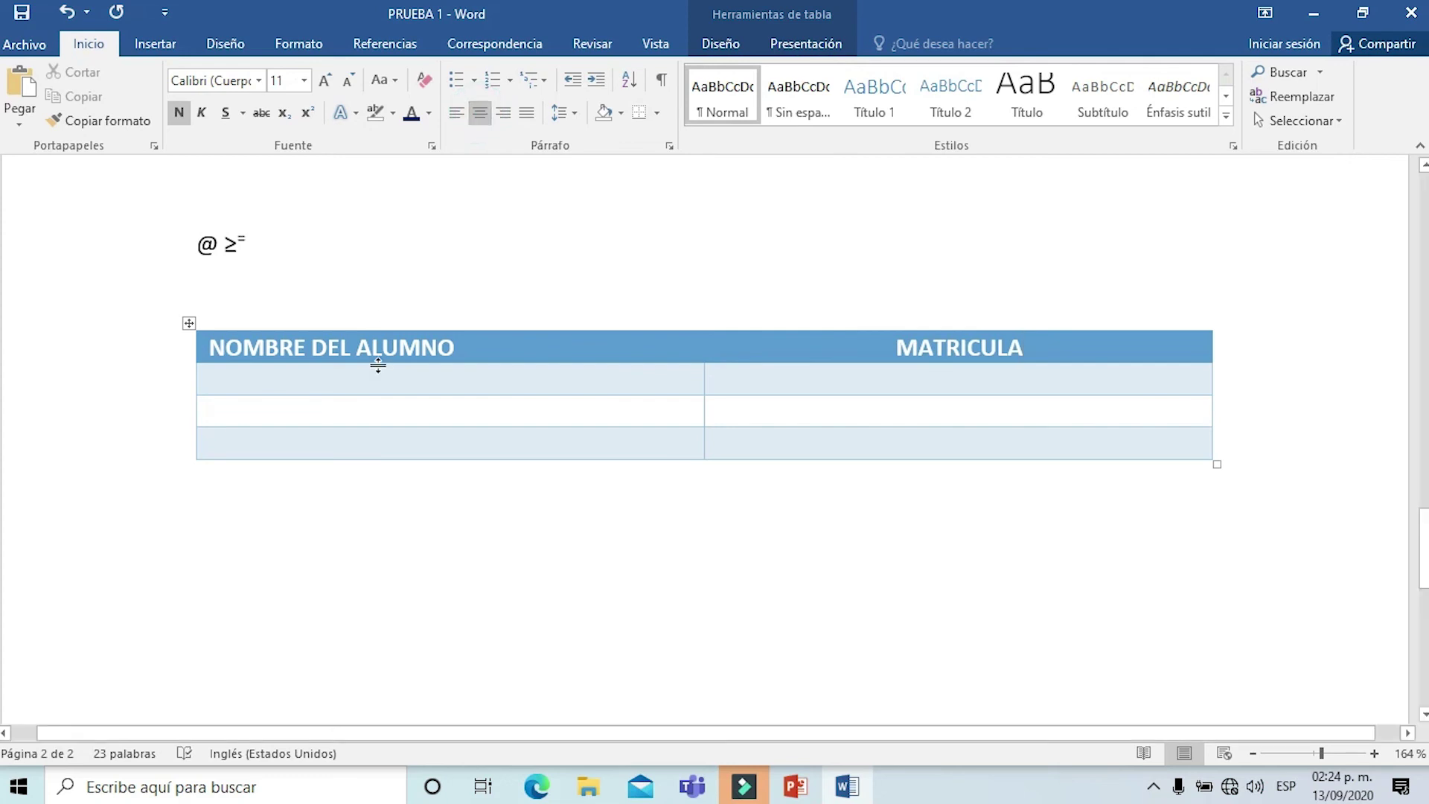
{"action": "left_click", "coordinate": [478, 350]}
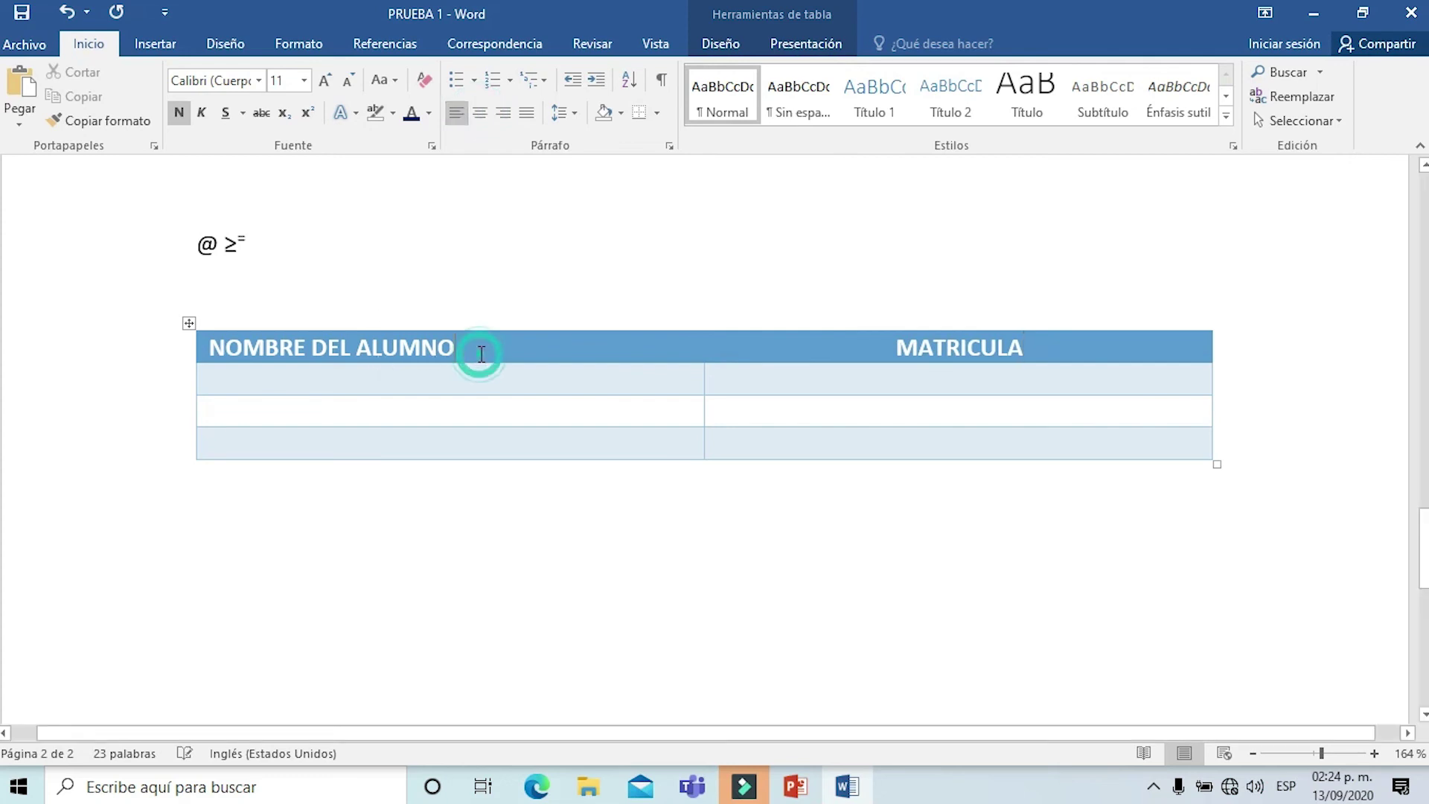
{"action": "left_click", "coordinate": [480, 113]}
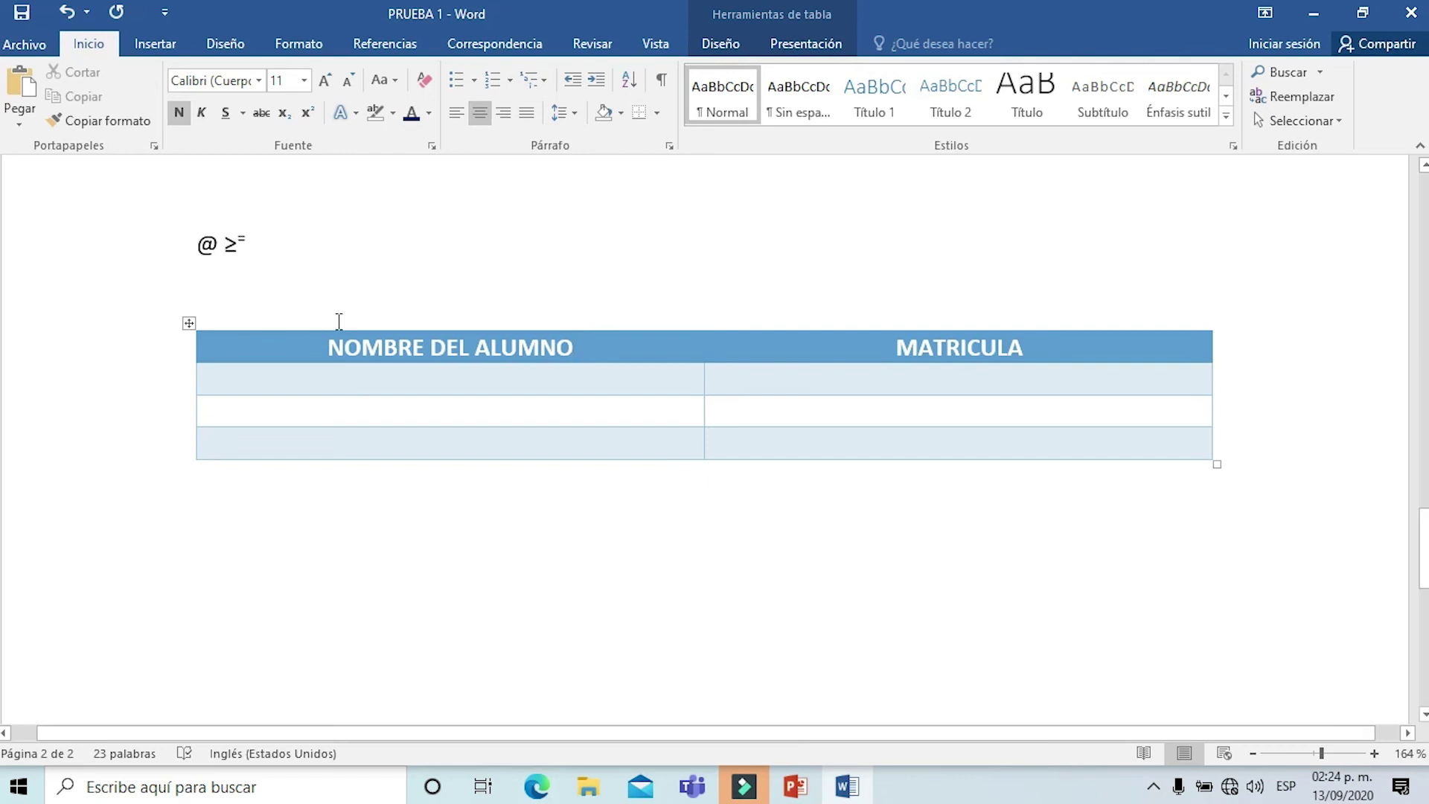
Step: Add a blank line below and above NOMBRE DEL ALUMNO in its header cell
{"action": "key", "text": "Return"}
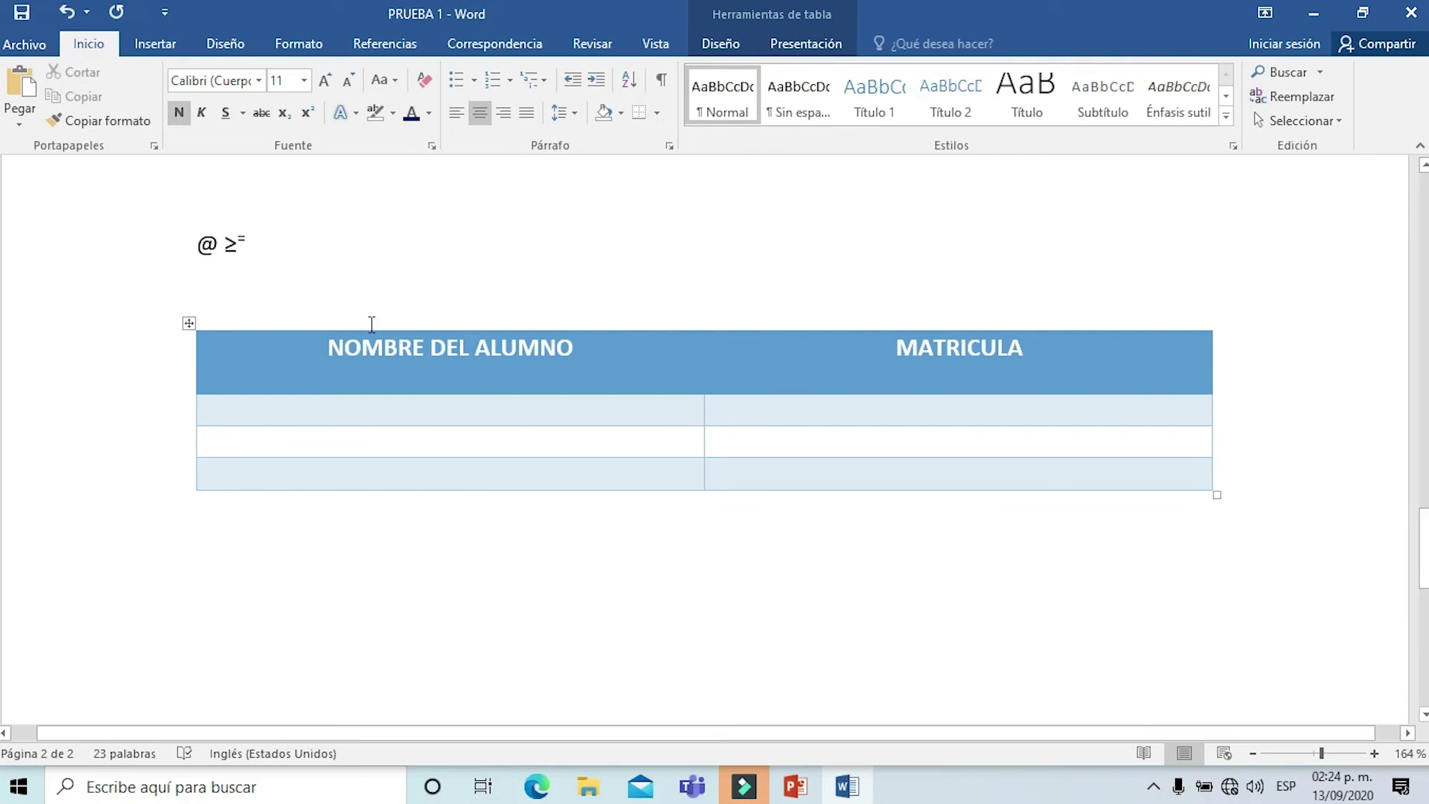
{"action": "left_click", "coordinate": [307, 348]}
{"action": "key", "text": "Return"}
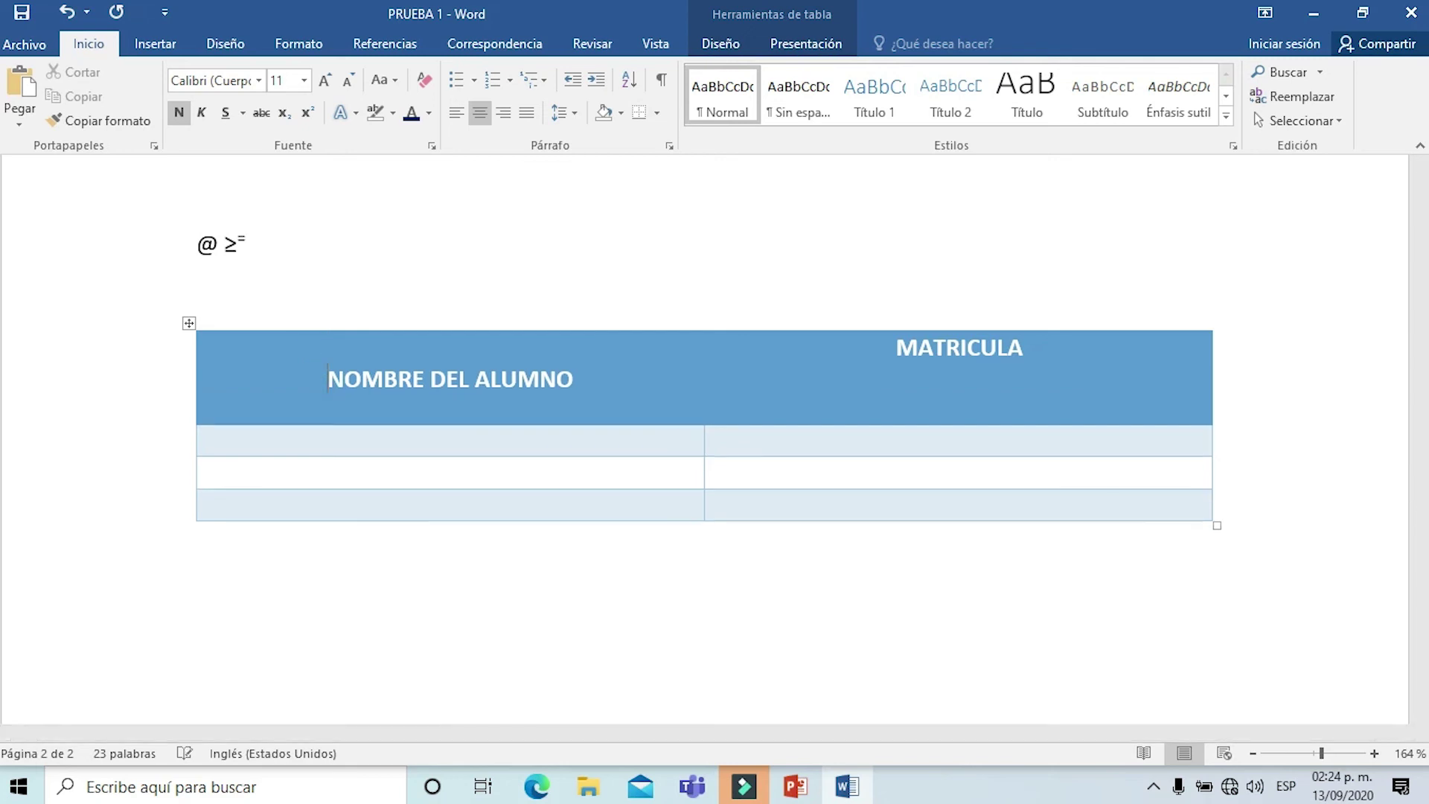
Step: Add a blank line above MATRICULA in its header cell and set the font color of both column headings to yellow
{"action": "left_click", "coordinate": [895, 347]}
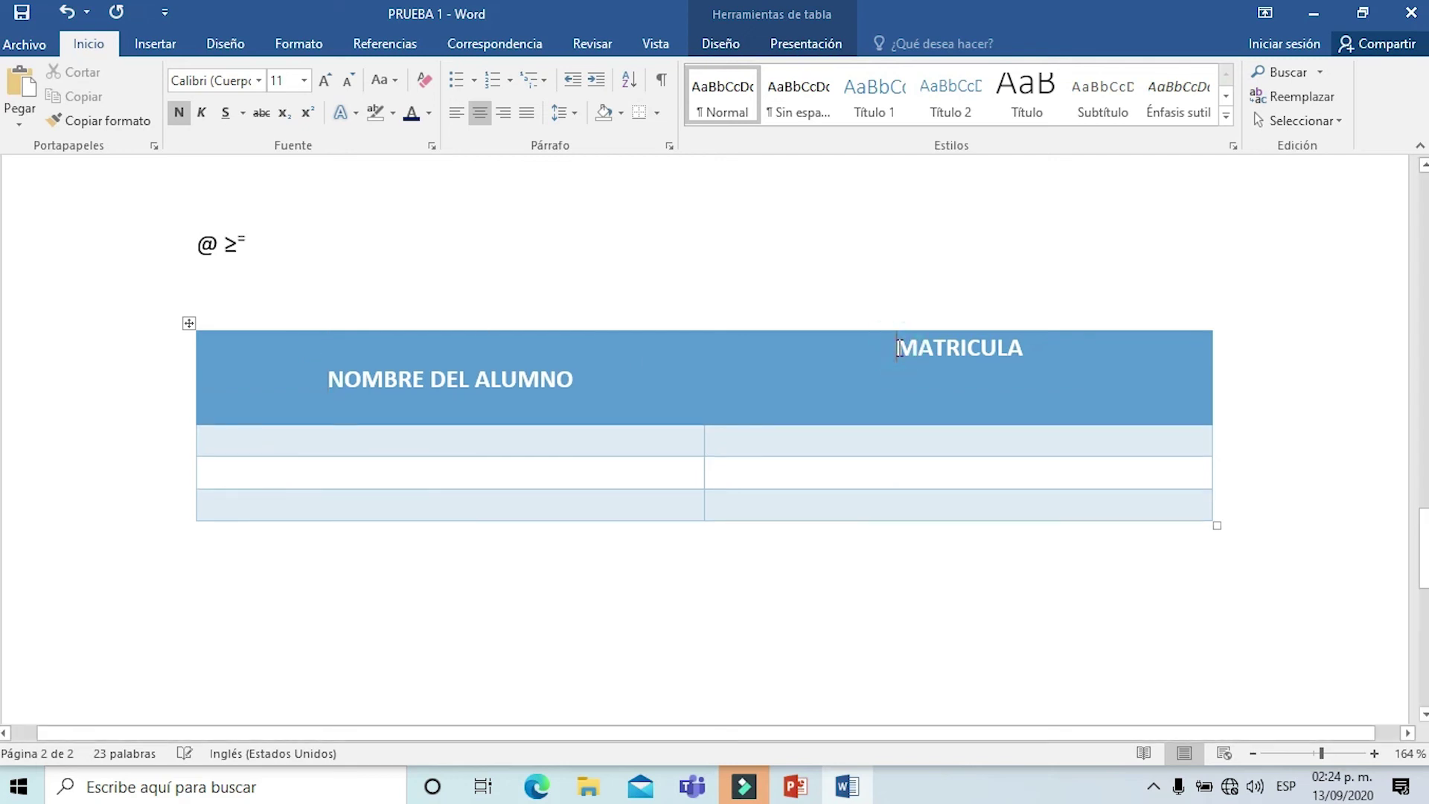
{"action": "key", "text": "Return"}
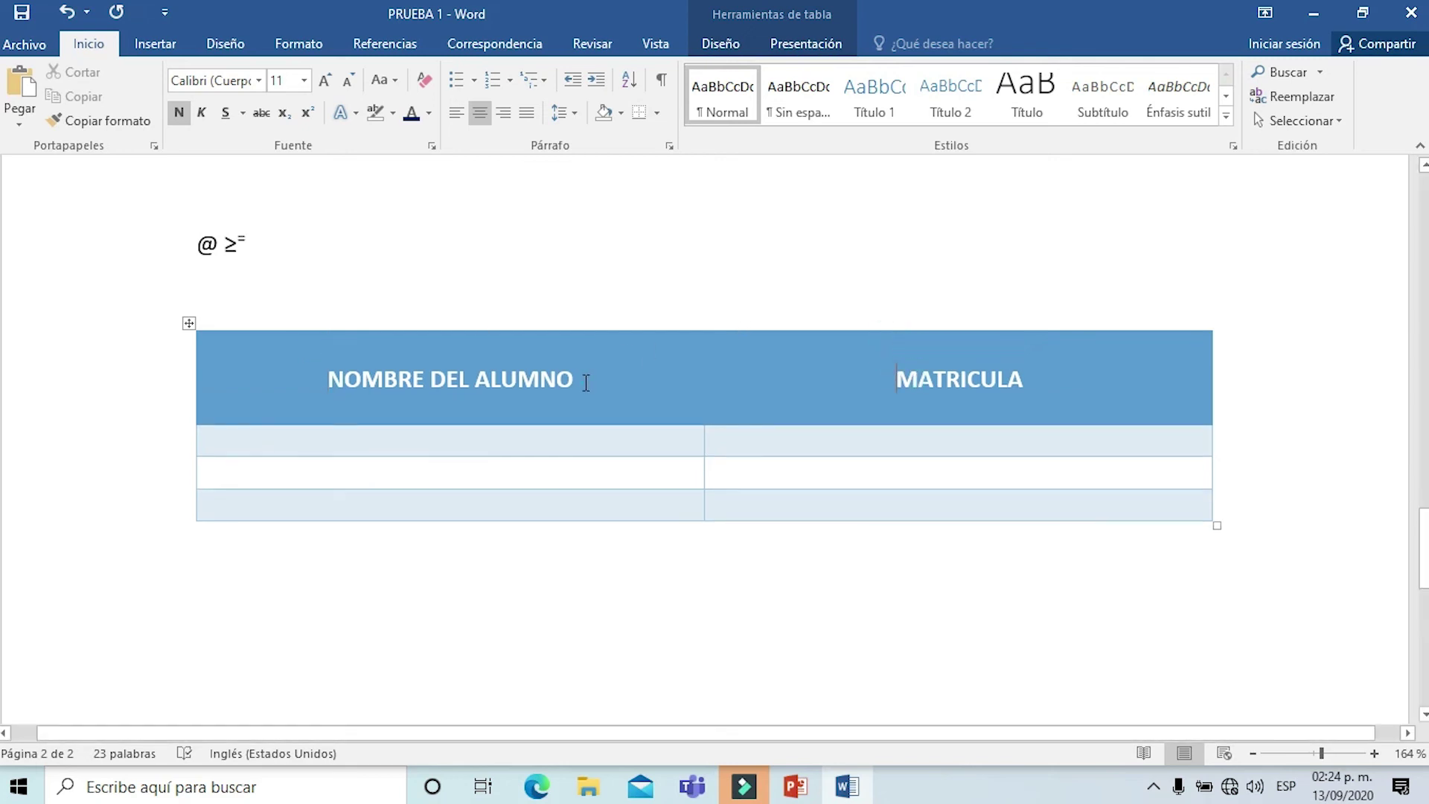
{"action": "left_click_drag", "start_coordinate": [585, 381], "coordinate": [313, 376]}
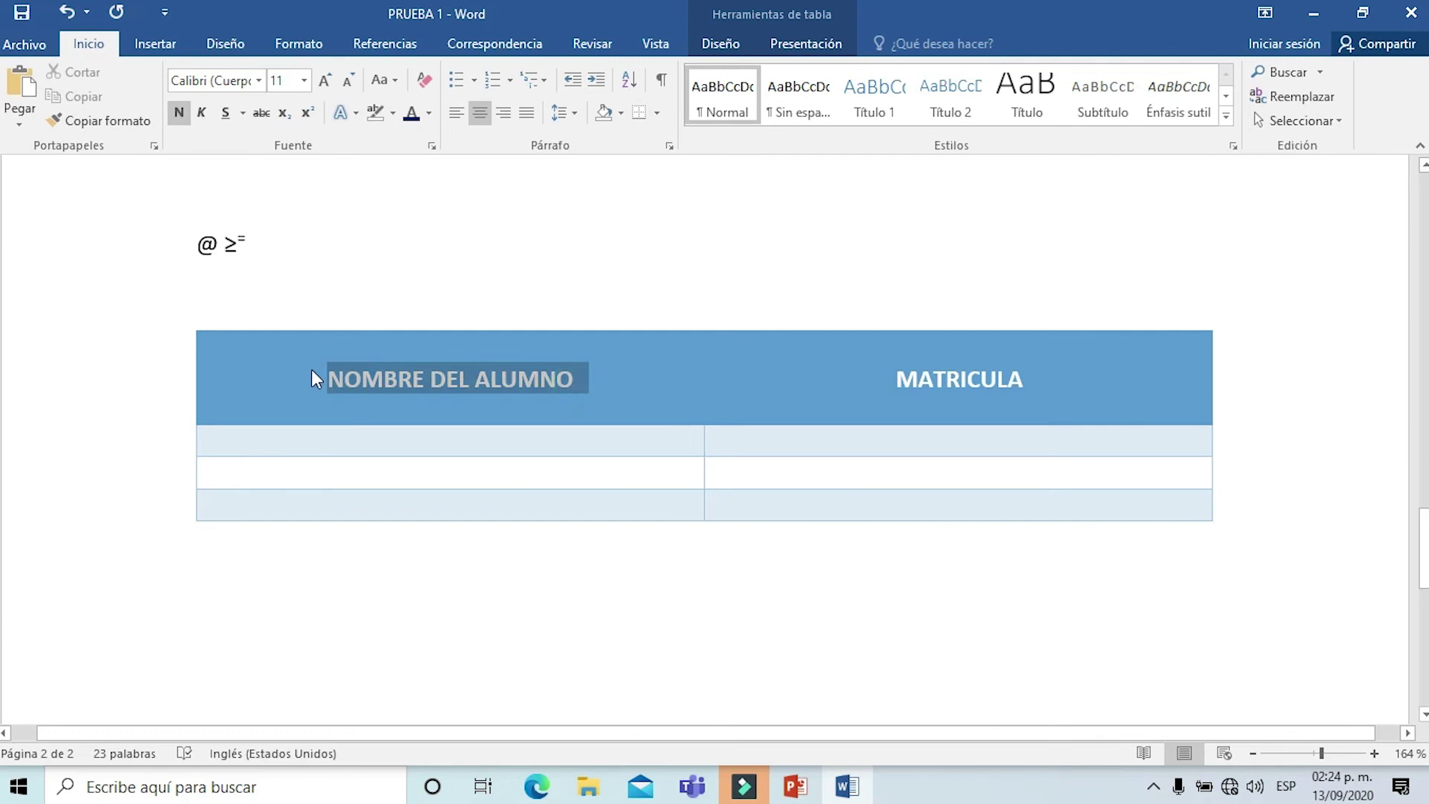
{"action": "left_click", "coordinate": [428, 112]}
{"action": "left_click", "coordinate": [428, 304]}
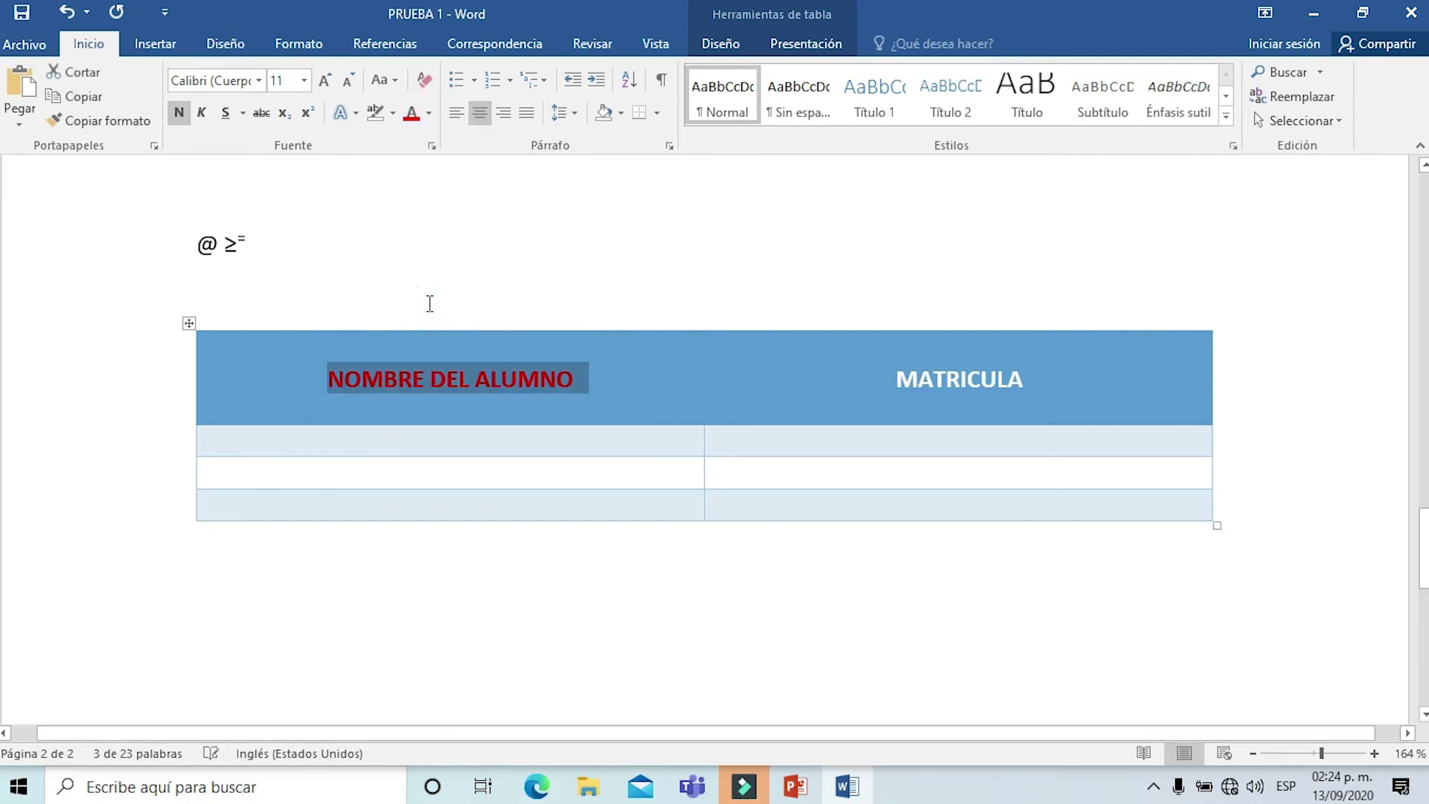
{"action": "left_click", "coordinate": [428, 113]}
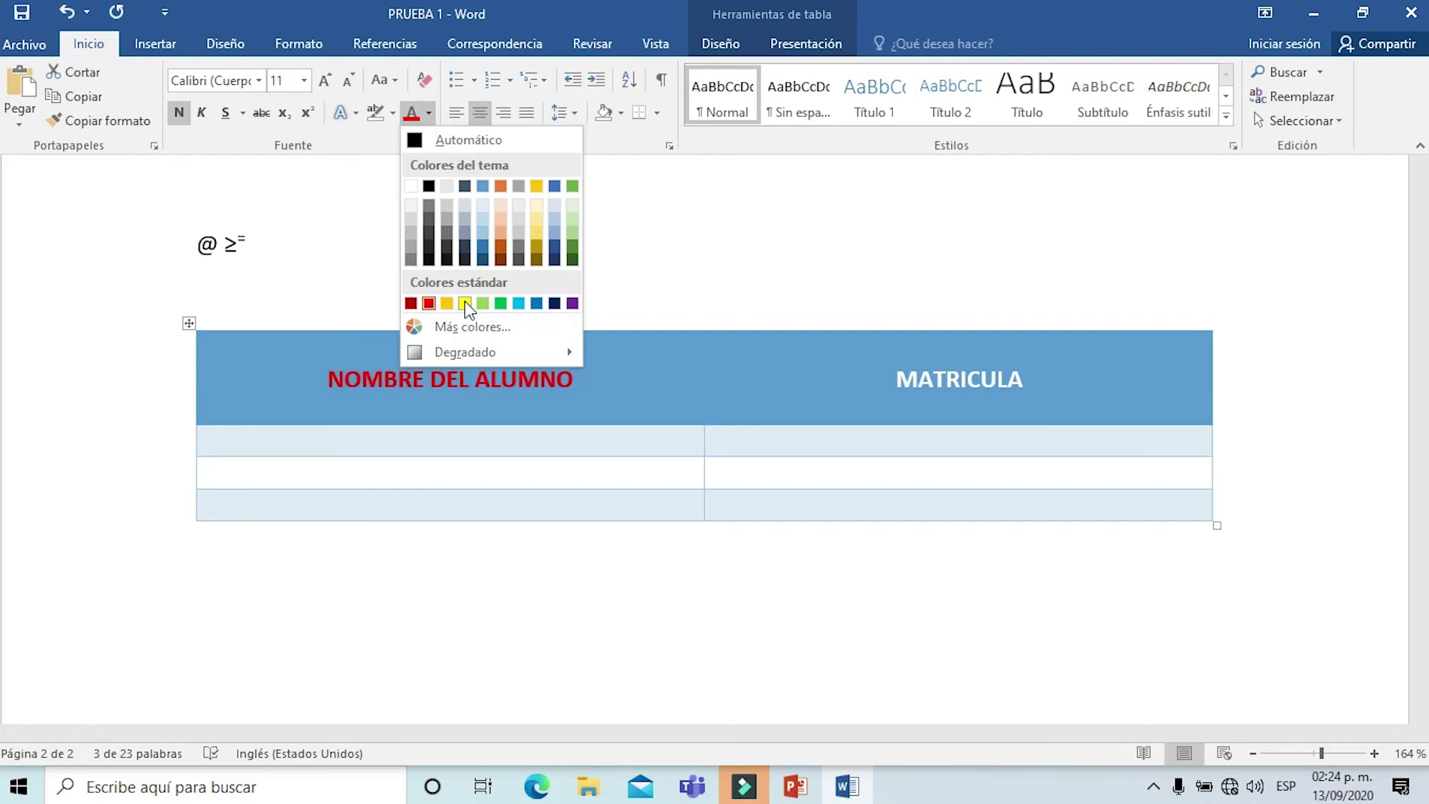
{"action": "left_click", "coordinate": [465, 303]}
{"action": "mouse_move", "coordinate": [910, 379]}
{"action": "left_mouse_down"}
{"action": "mouse_move", "coordinate": [1040, 379]}
{"action": "mouse_move", "coordinate": [898, 379]}
{"action": "left_mouse_up"}
{"action": "left_click", "coordinate": [409, 113]}
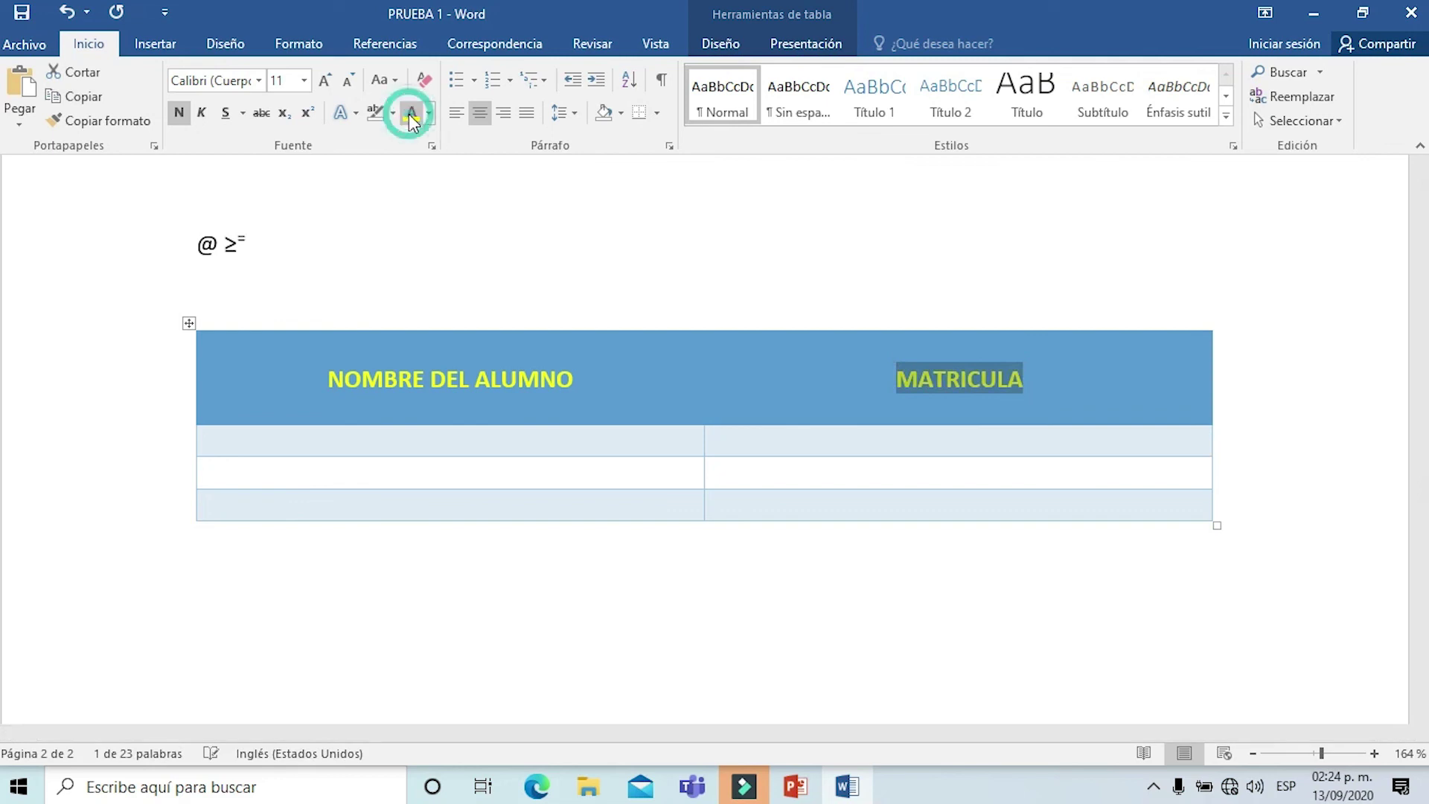
Step: Make the three empty rows below the table header taller by adding an extra line to each row's first cell
{"action": "left_click", "coordinate": [661, 435]}
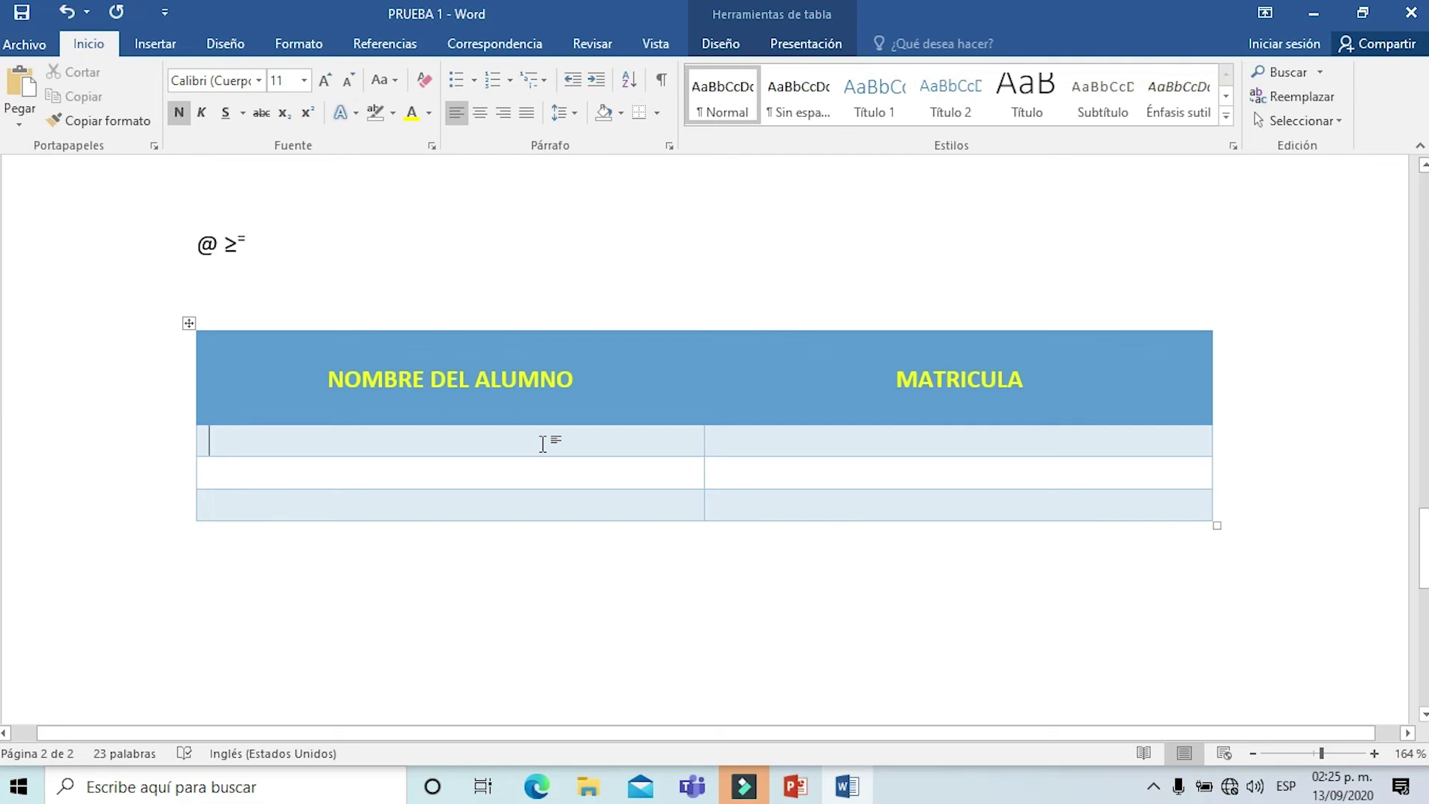
{"action": "key", "text": "Return"}
{"action": "key", "text": "Down"}
{"action": "key", "text": "Return"}
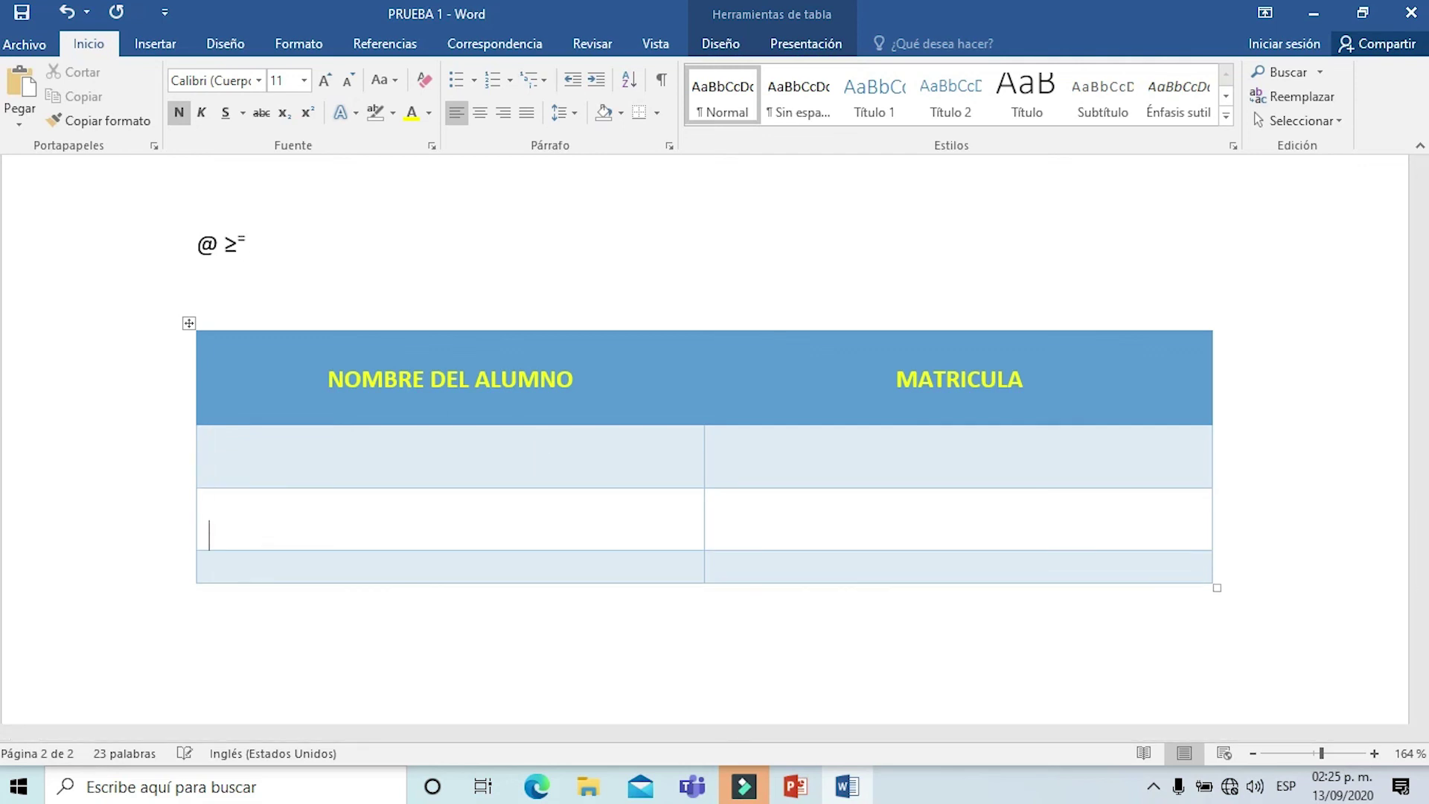
{"action": "key", "text": "Down"}
{"action": "key", "text": "Return"}
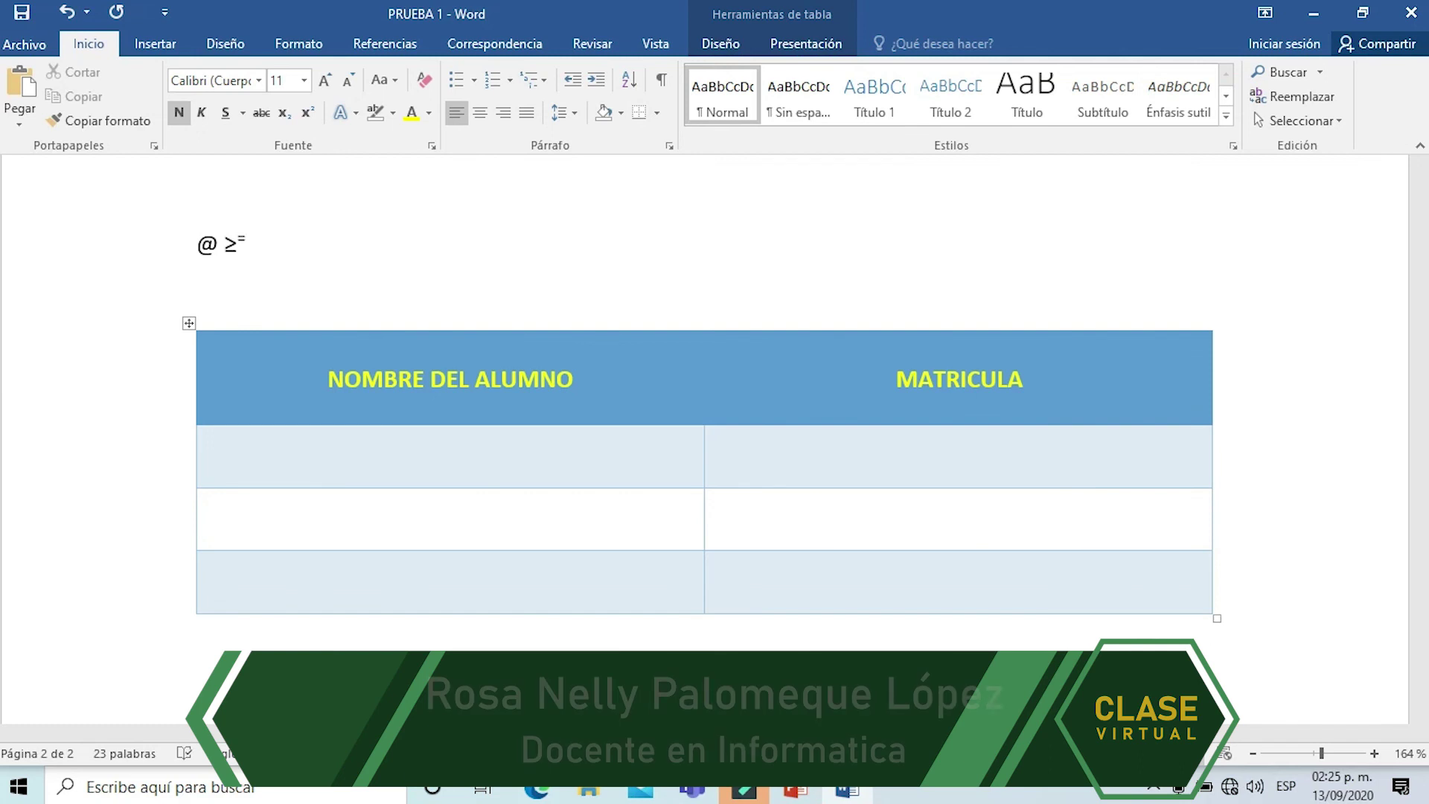